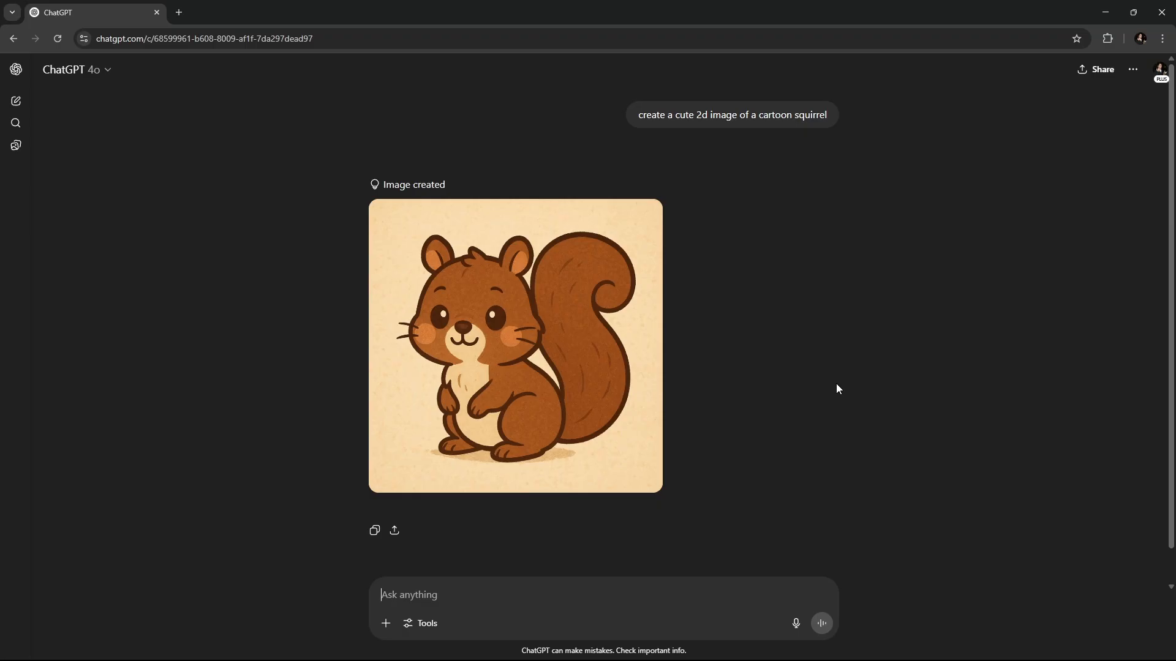
- Ask ChatGPT to redraw the squirrel with the tail spaced from the head, white background, no shadow, 4 colors
{"action": "mouse_move", "coordinate": [444, 300]}
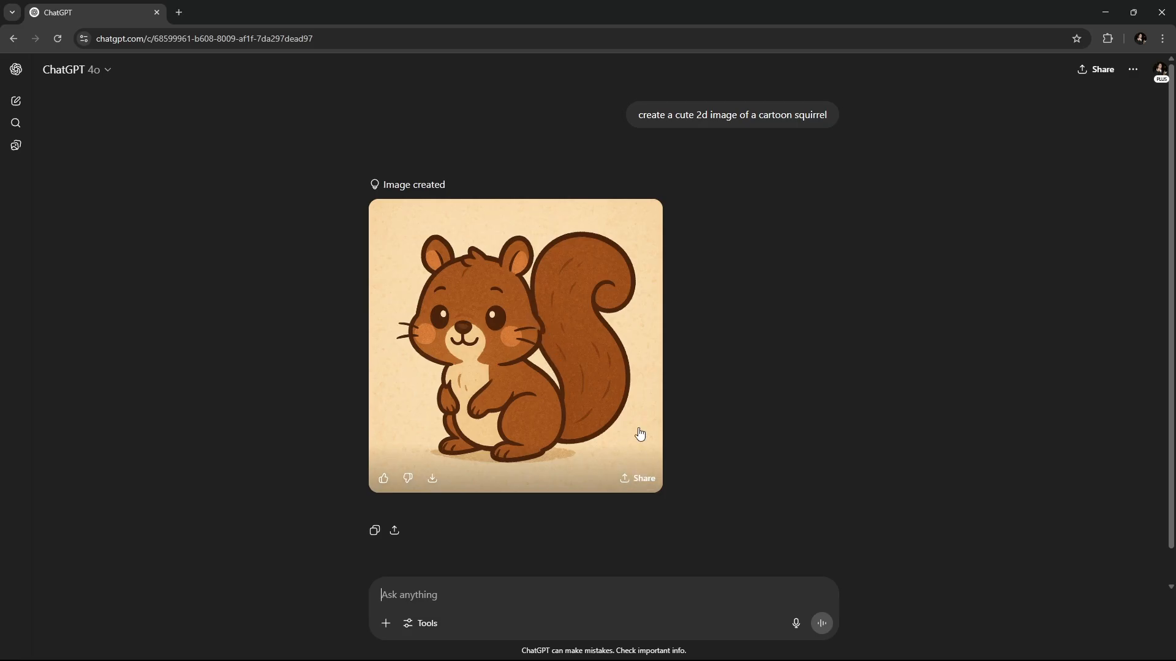
{"action": "type", "text": "c"}
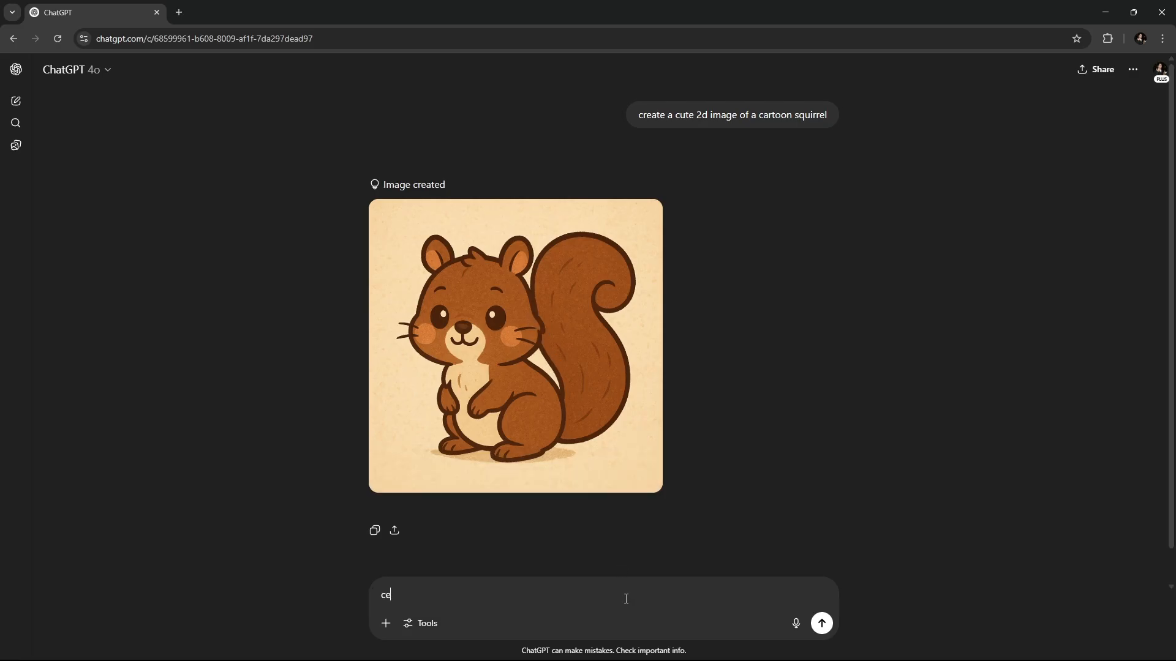
{"action": "type", "text": "an you recreate this image with more sp"}
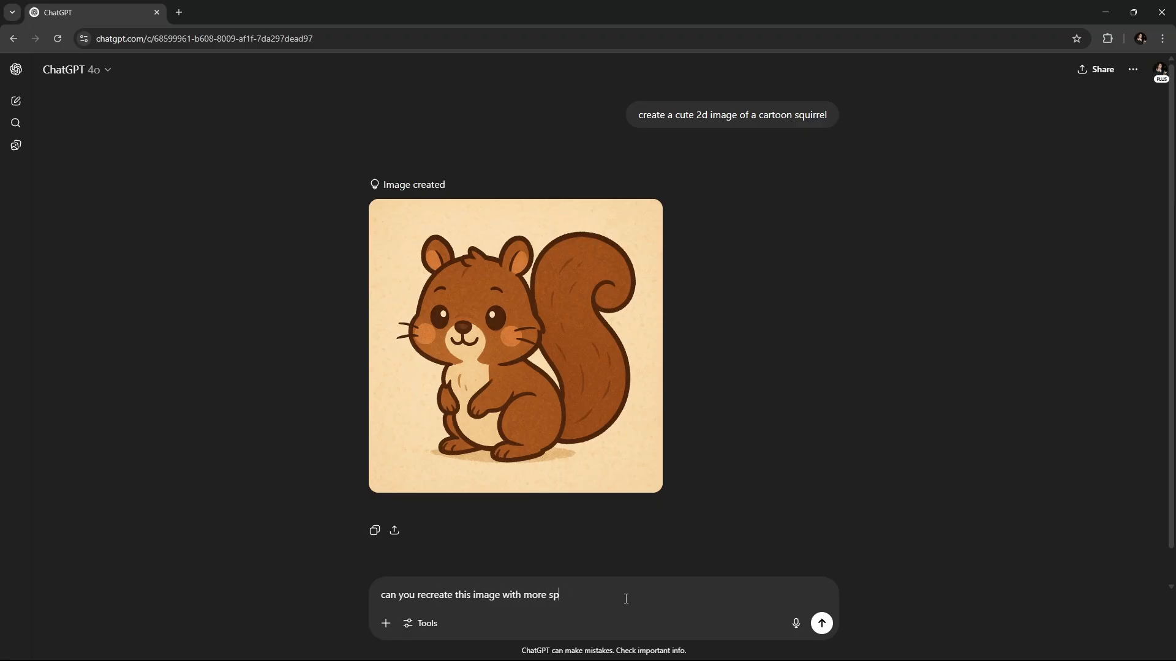
{"action": "type", "text": "acing between the tail and the head, en"}
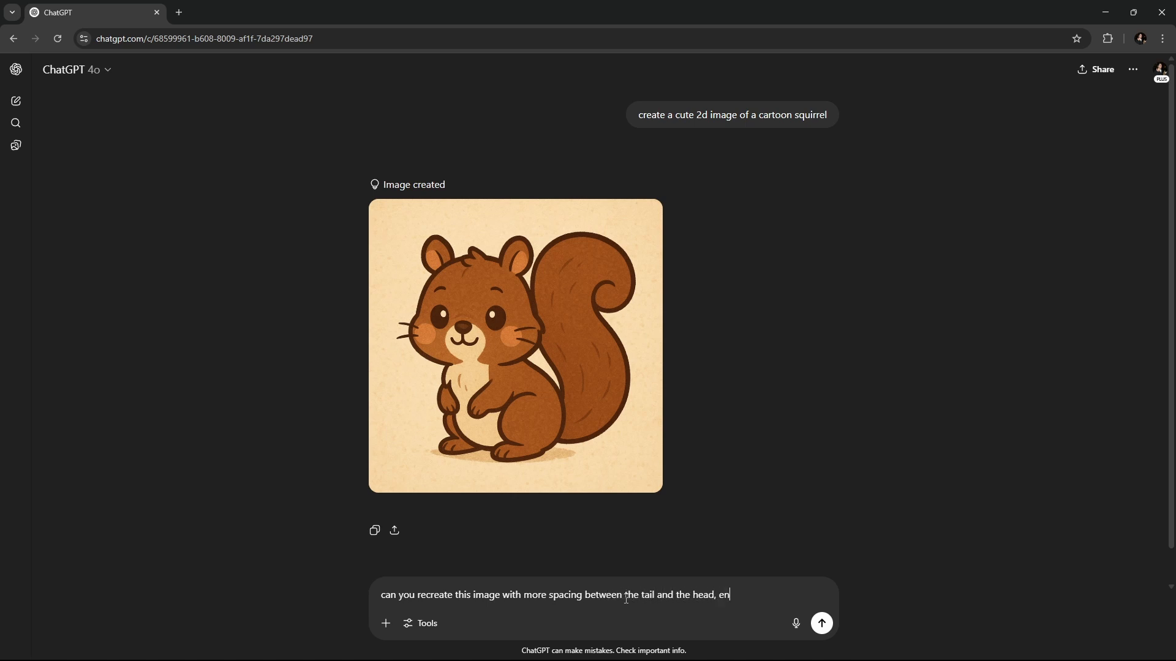
{"action": "type", "text": "suring that they are not touch"}
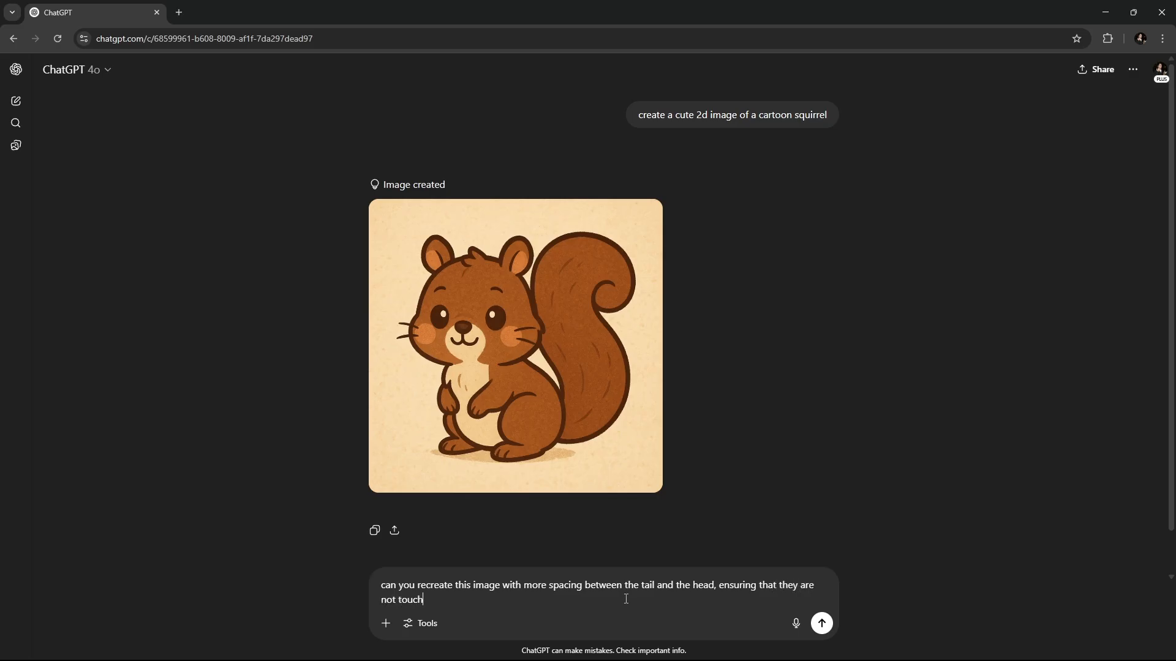
{"action": "type", "text": "ing. I also want a white background, no "}
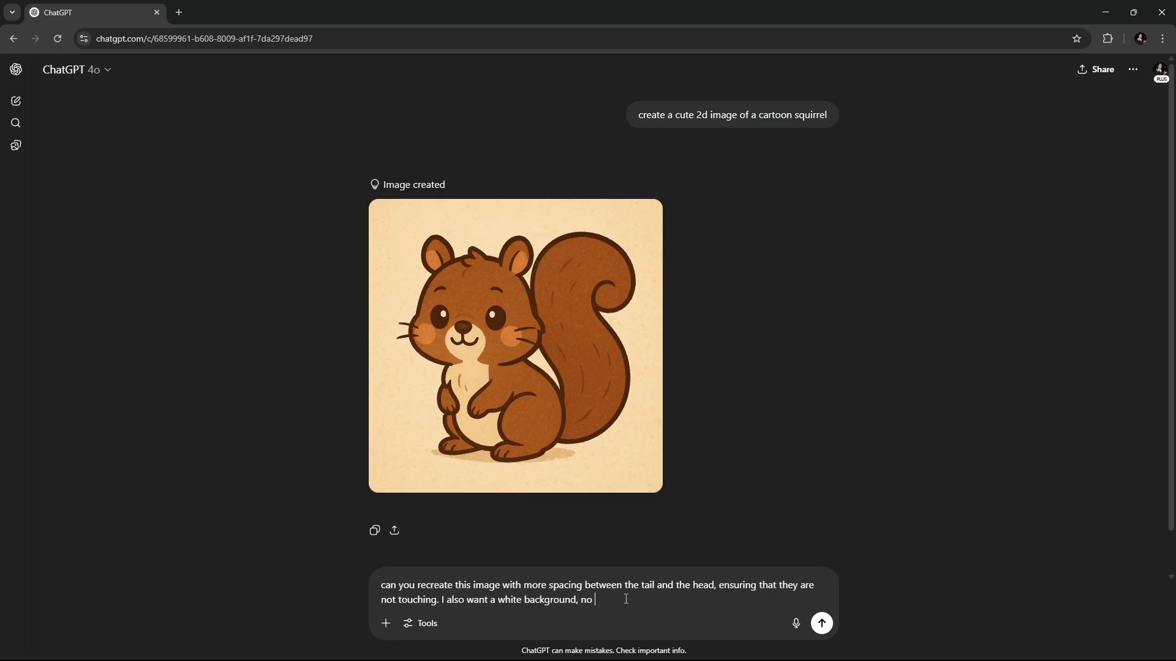
{"action": "type", "text": "shadow uinder the squirrel and for the squirr"}
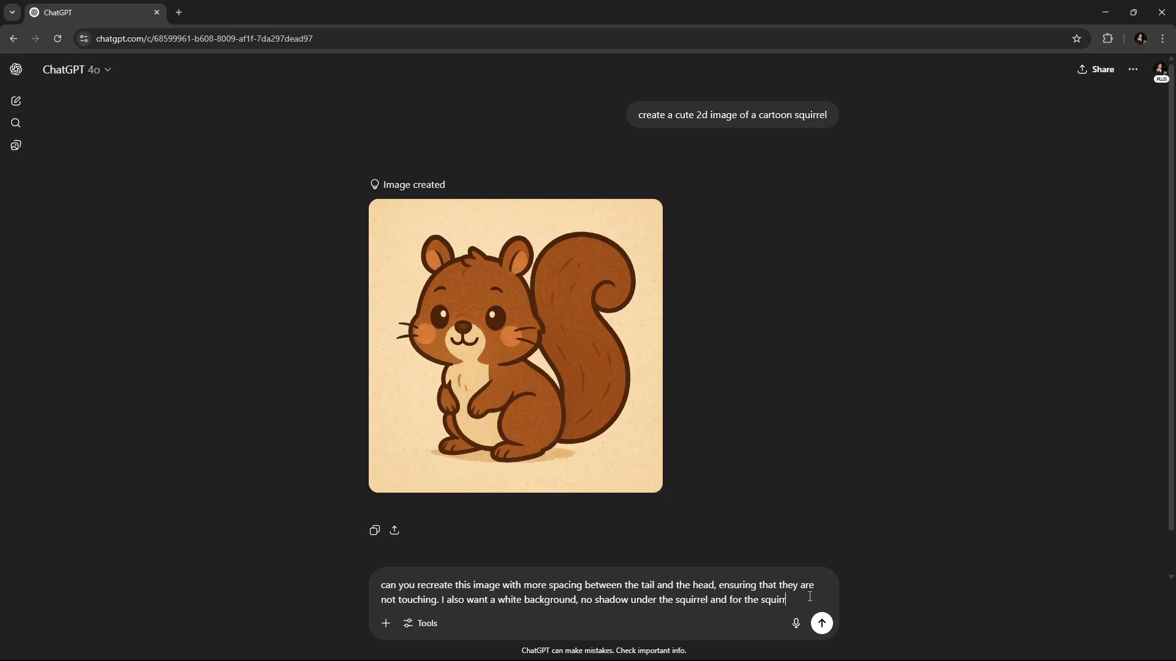
{"action": "type", "text": " b"}
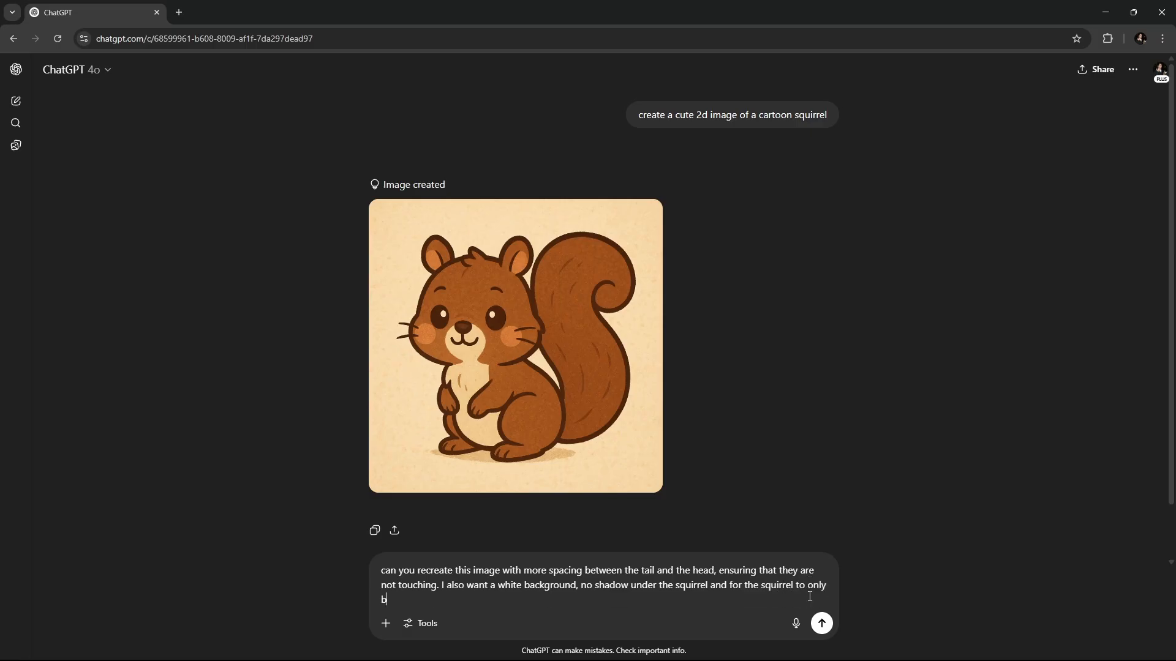
{"action": "type", "text": "e made with 3"}
{"action": "type", "text": " colors"}
{"action": "key", "text": "Return"}
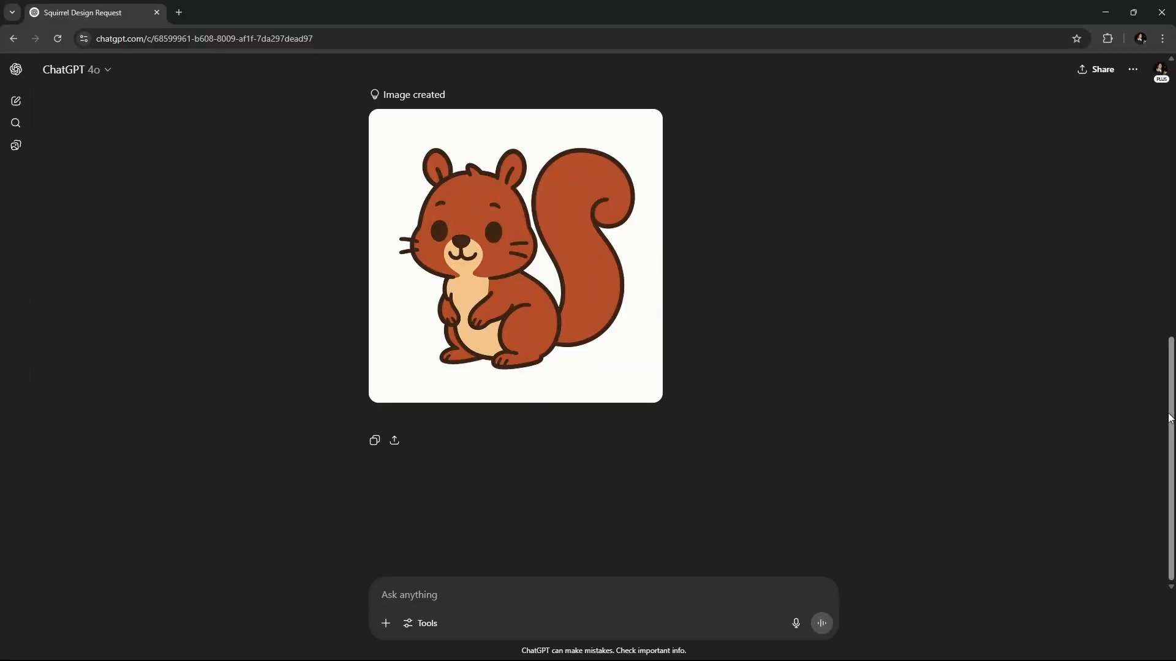
- Scroll down to the newly generated white-background squirrel and download it as a PNG
{"action": "left_click_drag", "start_coordinate": [1170, 418], "coordinate": [1168, 186]}
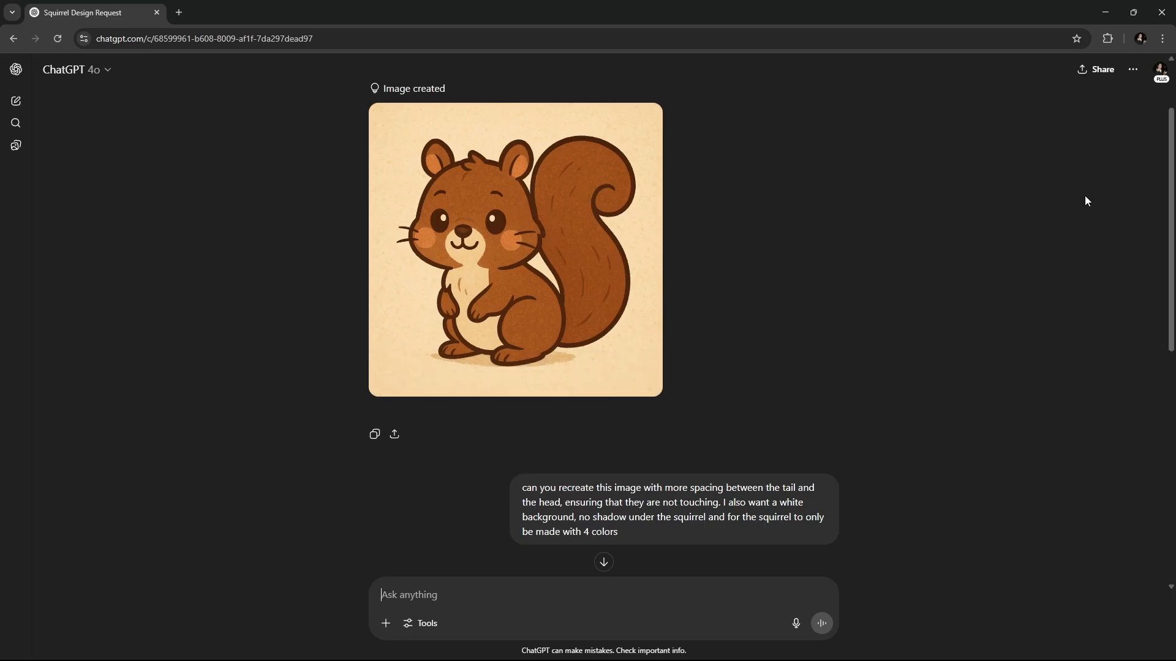
{"action": "scroll", "coordinate": [1159, 341], "scroll_direction": "down", "scroll_amount": 6}
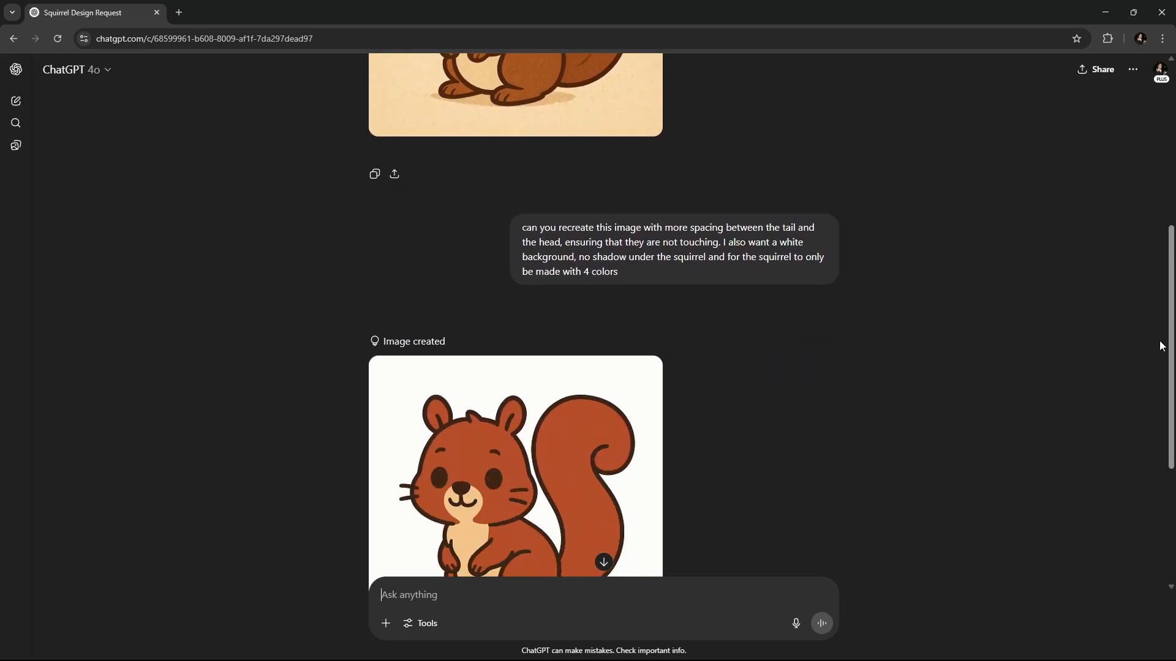
{"action": "scroll", "coordinate": [1151, 395], "scroll_direction": "down", "scroll_amount": 1}
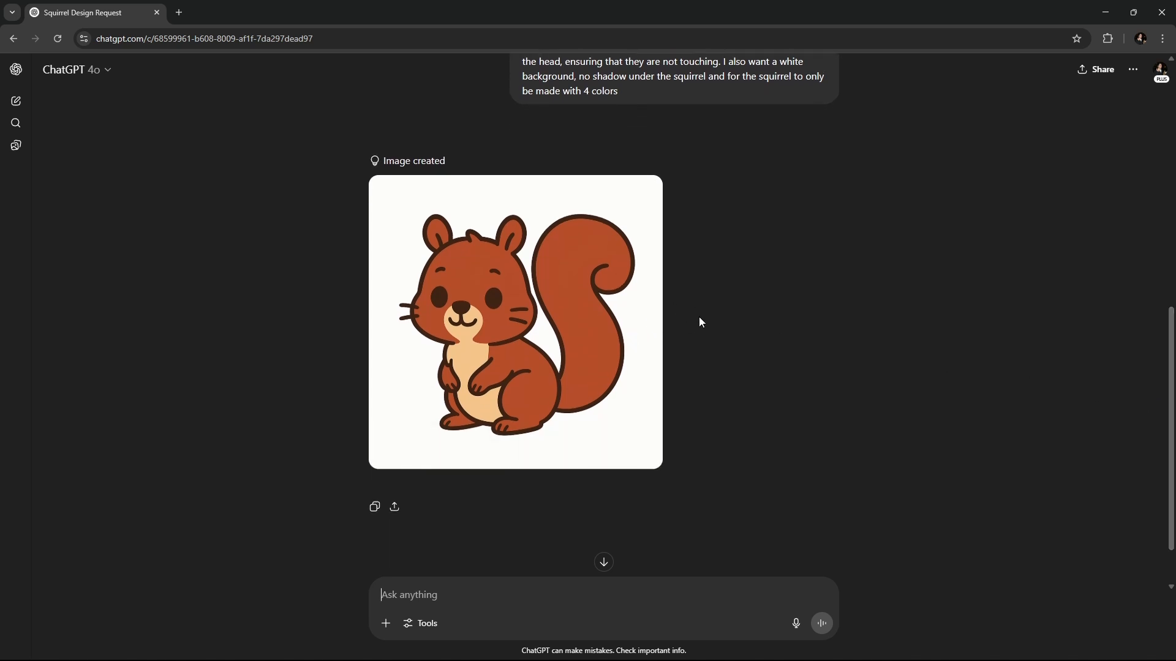
{"action": "mouse_move", "coordinate": [647, 221]}
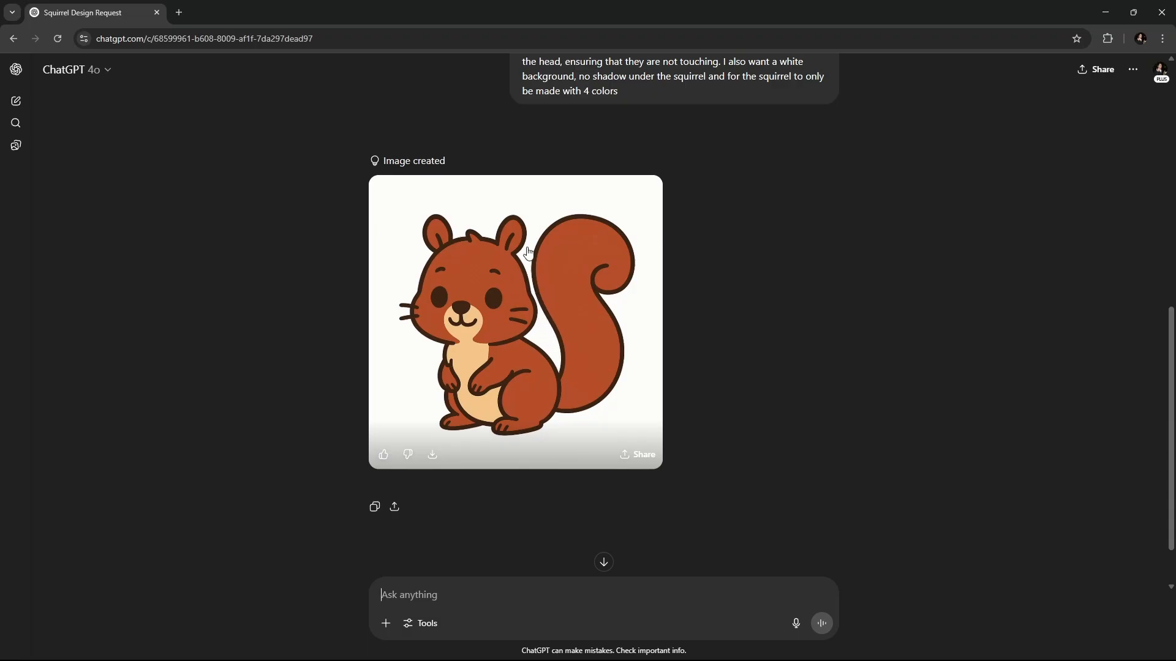
{"action": "scroll", "coordinate": [642, 377], "scroll_direction": "down", "scroll_amount": 1}
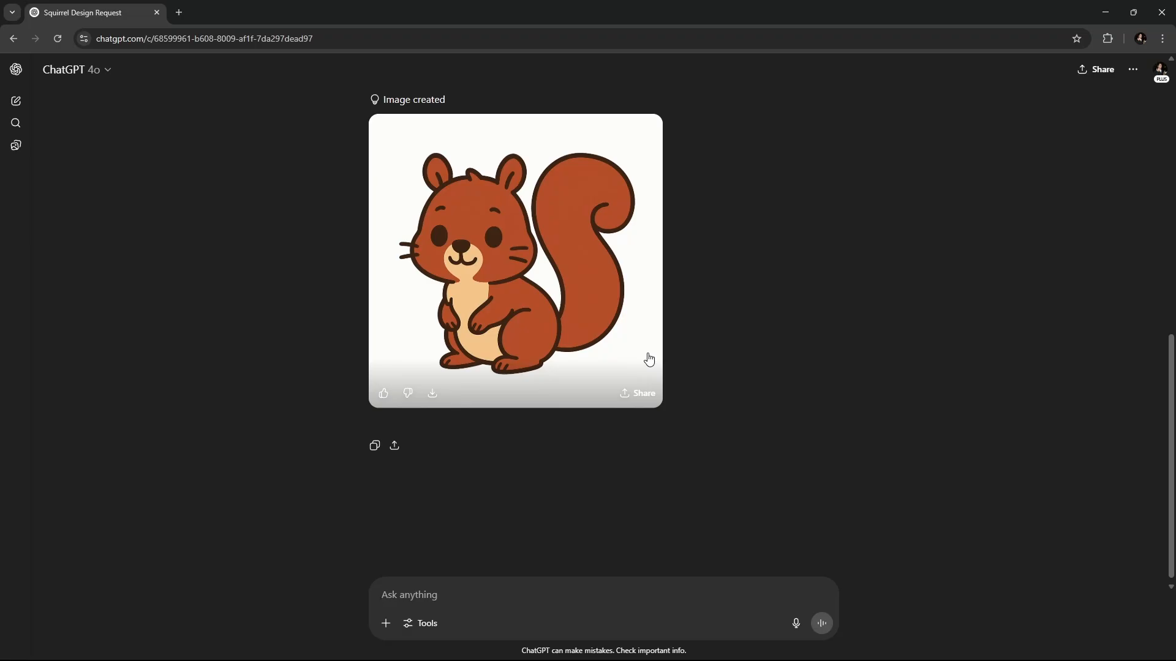
{"action": "left_click", "coordinate": [433, 395]}
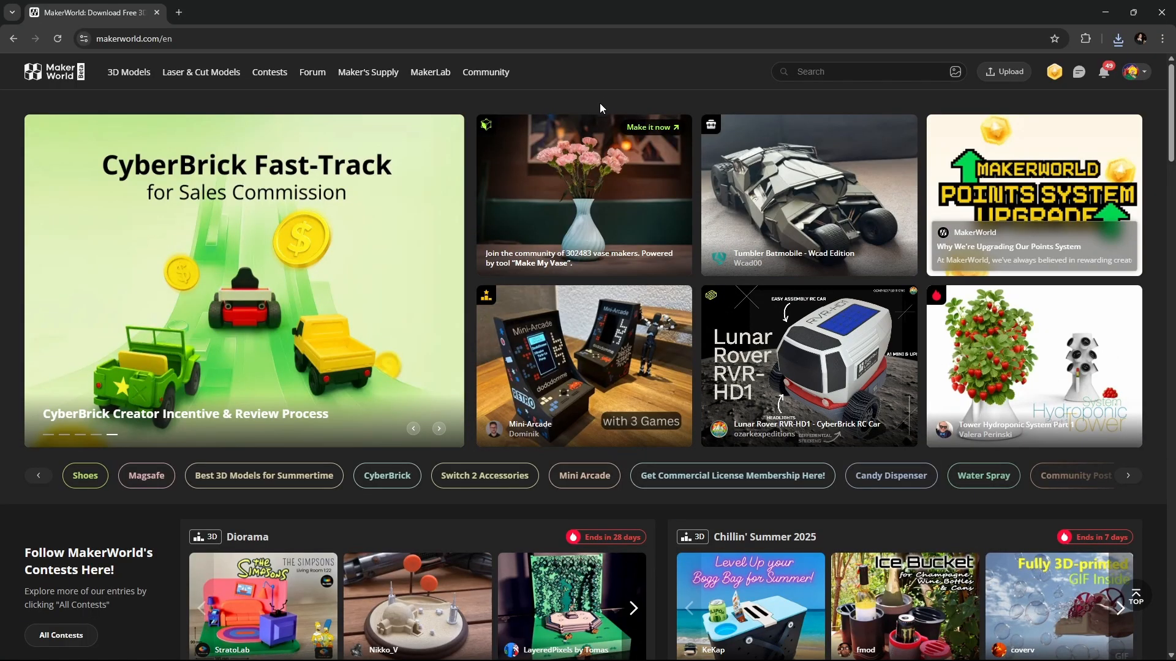
- Go to MakerLab and start the Flexi Toy Maker to reach My List of flexi drafts
{"action": "mouse_move", "coordinate": [171, 93]}
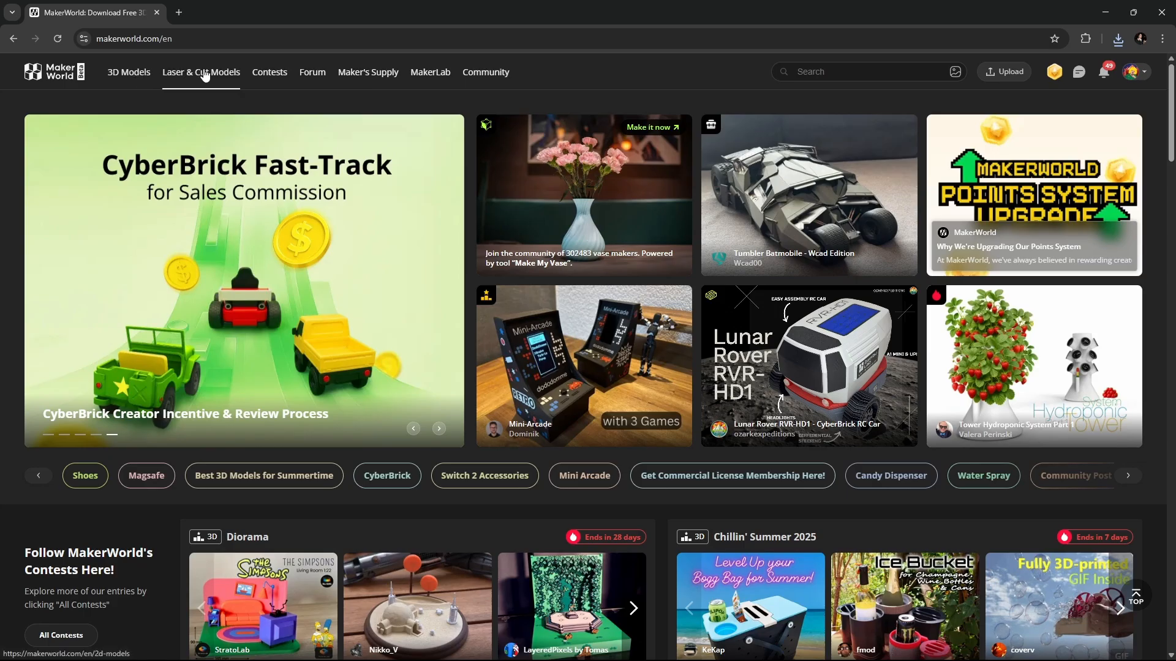
{"action": "left_click", "coordinate": [438, 81]}
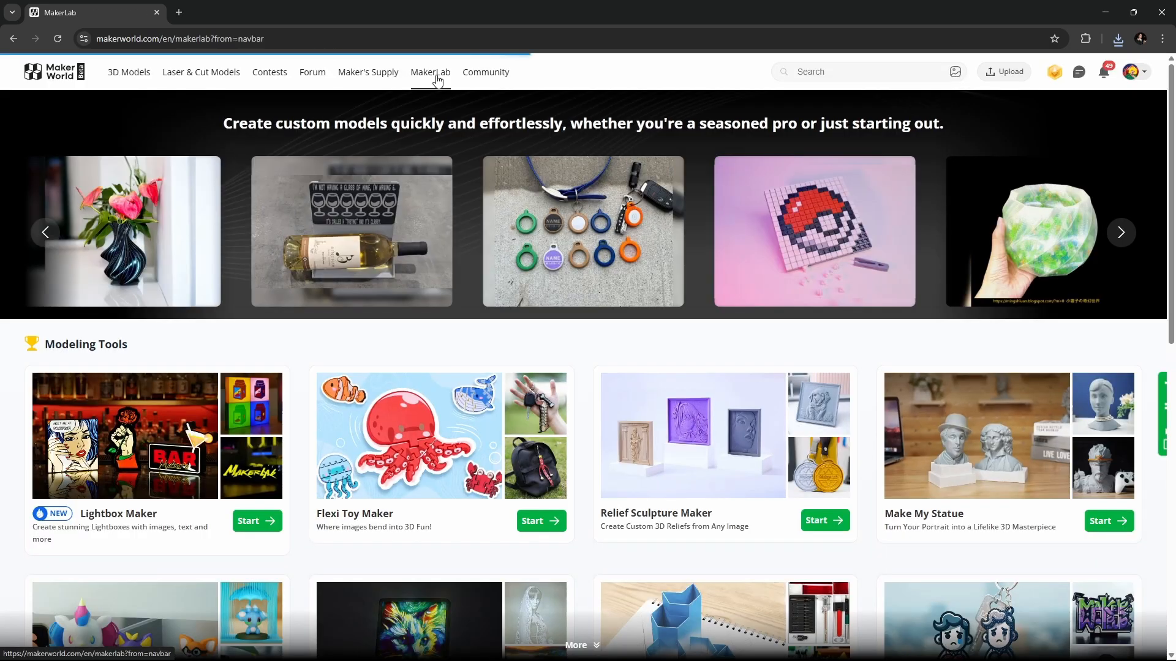
{"action": "scroll", "coordinate": [483, 263], "scroll_direction": "down", "scroll_amount": 2}
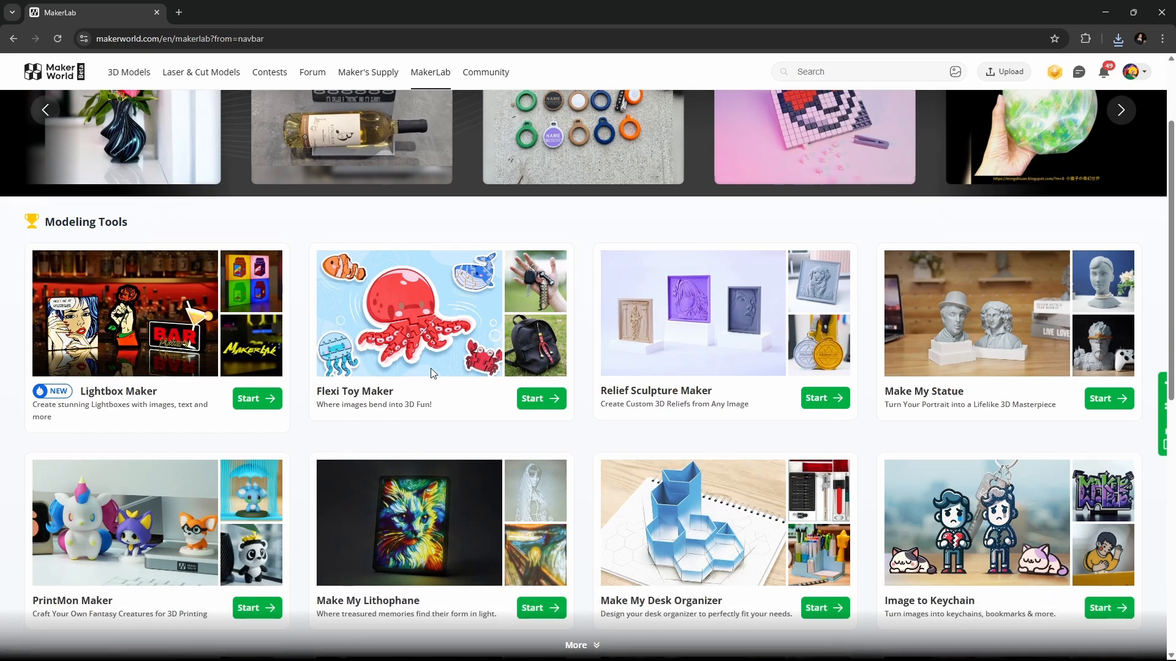
{"action": "left_click_drag", "start_coordinate": [399, 395], "coordinate": [318, 395]}
{"action": "left_click", "coordinate": [318, 395]}
{"action": "left_click", "coordinate": [530, 394]}
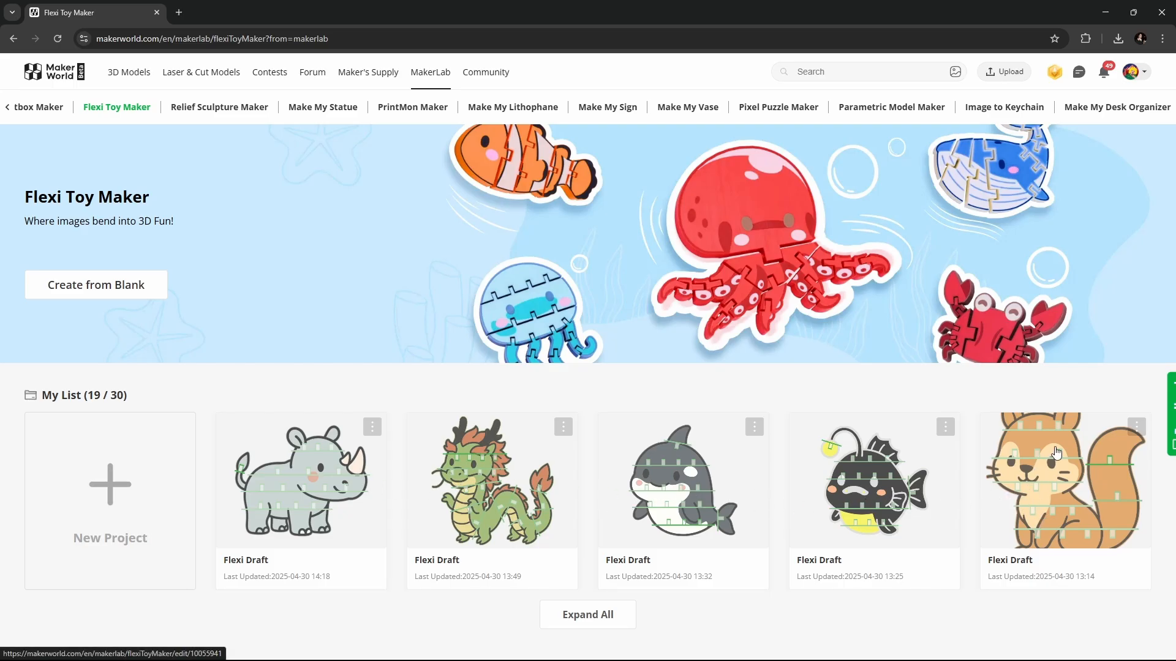
- Start a new flexi toy project, load the squirrel PNG, and review the background-removal explanation
{"action": "left_click", "coordinate": [110, 501]}
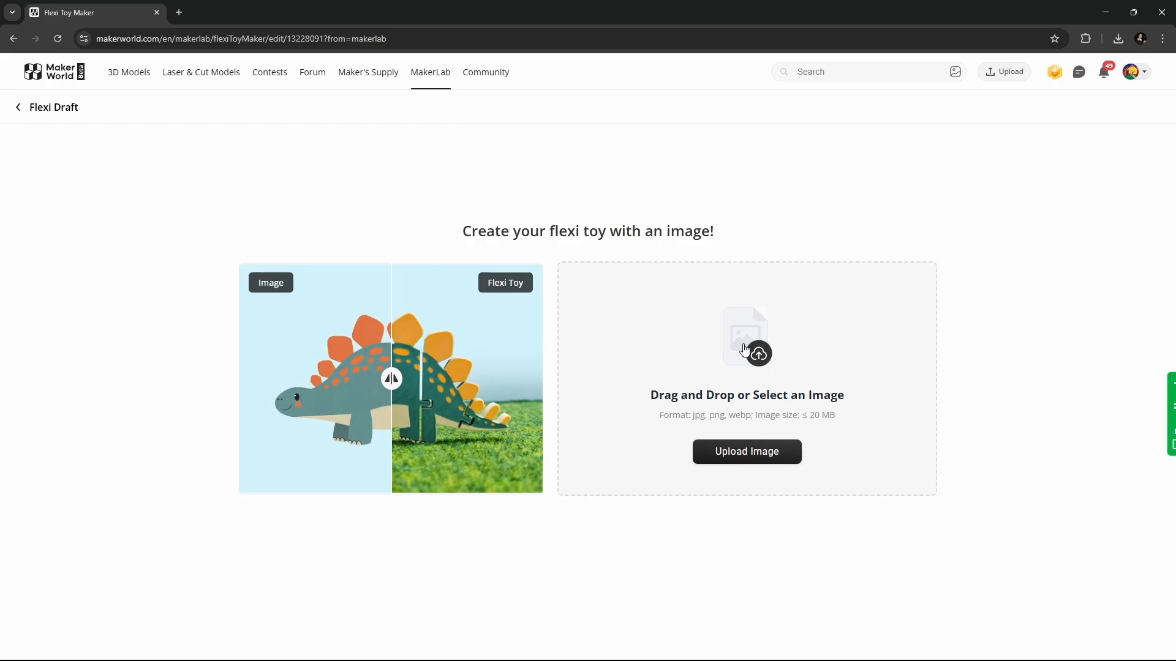
{"action": "left_click", "coordinate": [745, 349]}
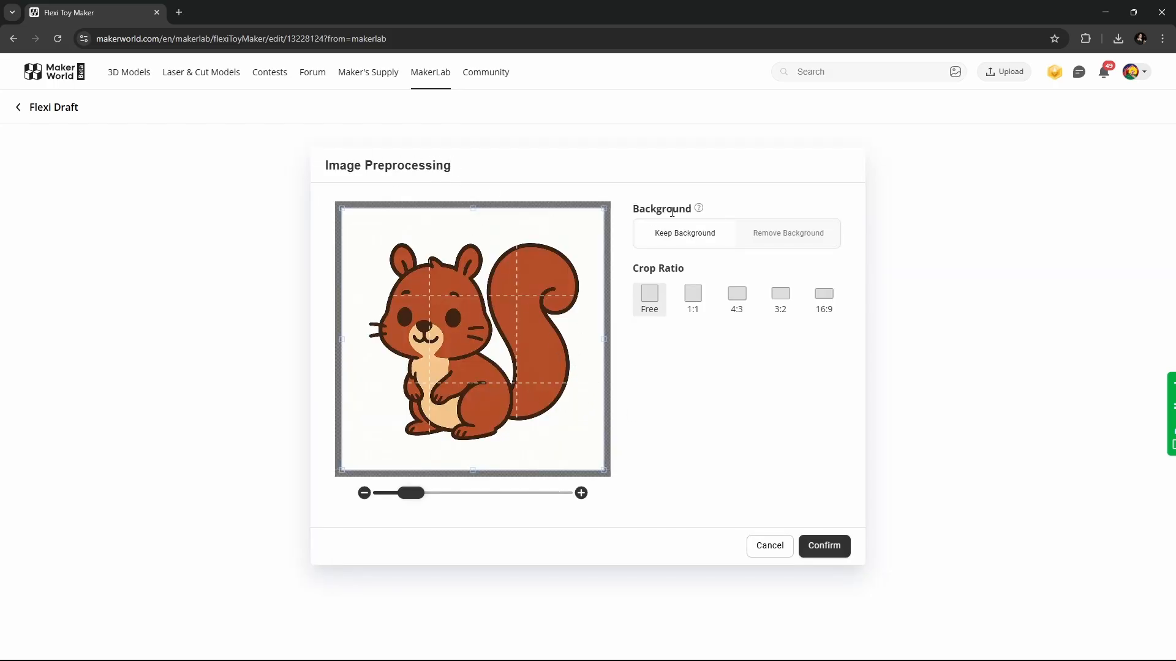
{"action": "left_click", "coordinate": [775, 240]}
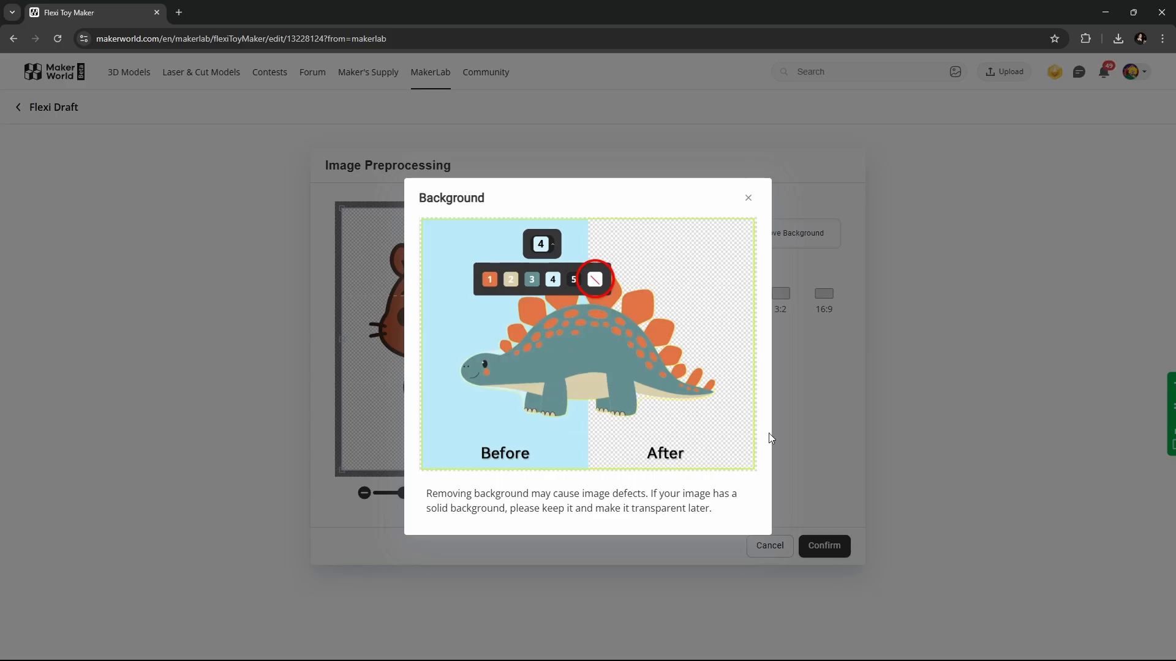
{"action": "left_click", "coordinate": [748, 200]}
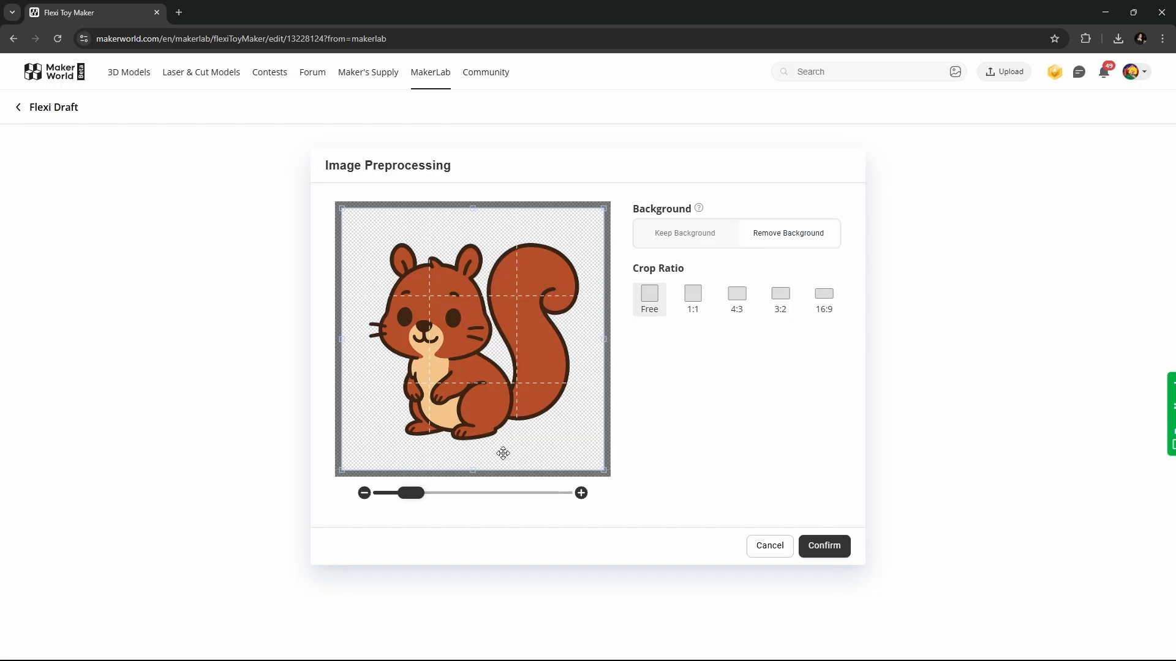
- Set the crop ratio to Free, enlarge the squirrel to fill the frame, and confirm preprocessing
{"action": "mouse_move", "coordinate": [410, 500]}
{"action": "left_mouse_down"}
{"action": "mouse_move", "coordinate": [385, 495]}
{"action": "mouse_move", "coordinate": [421, 493]}
{"action": "left_mouse_up"}
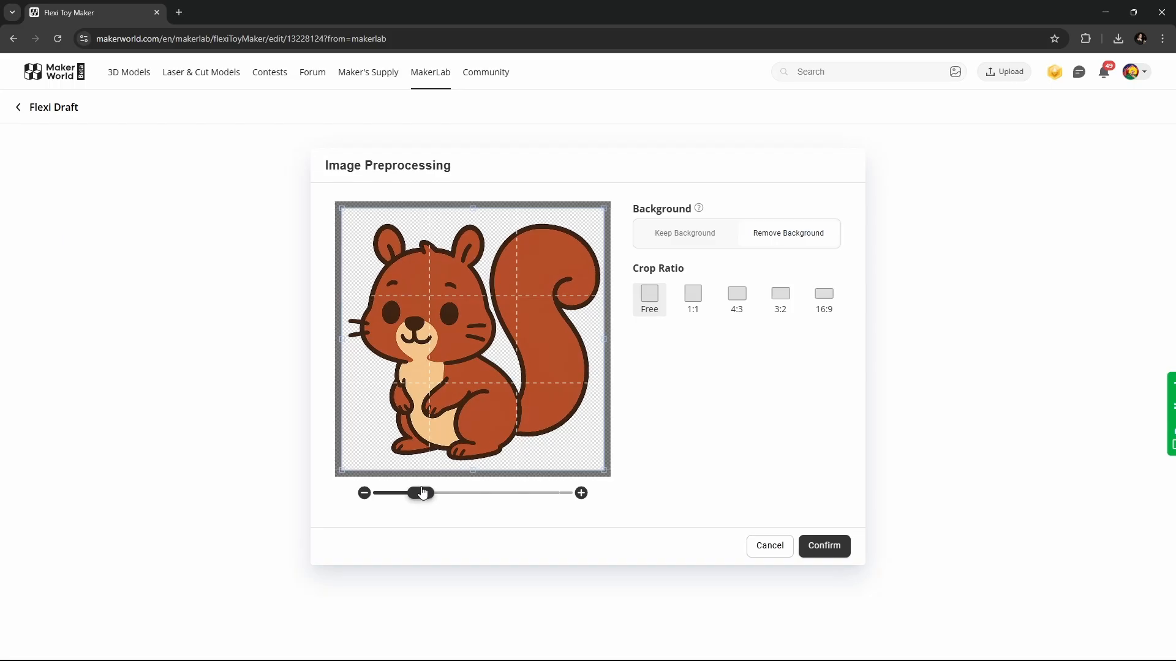
{"action": "left_click", "coordinate": [701, 303]}
{"action": "left_click", "coordinate": [740, 306]}
{"action": "left_click", "coordinate": [780, 301]}
{"action": "left_click", "coordinate": [824, 304]}
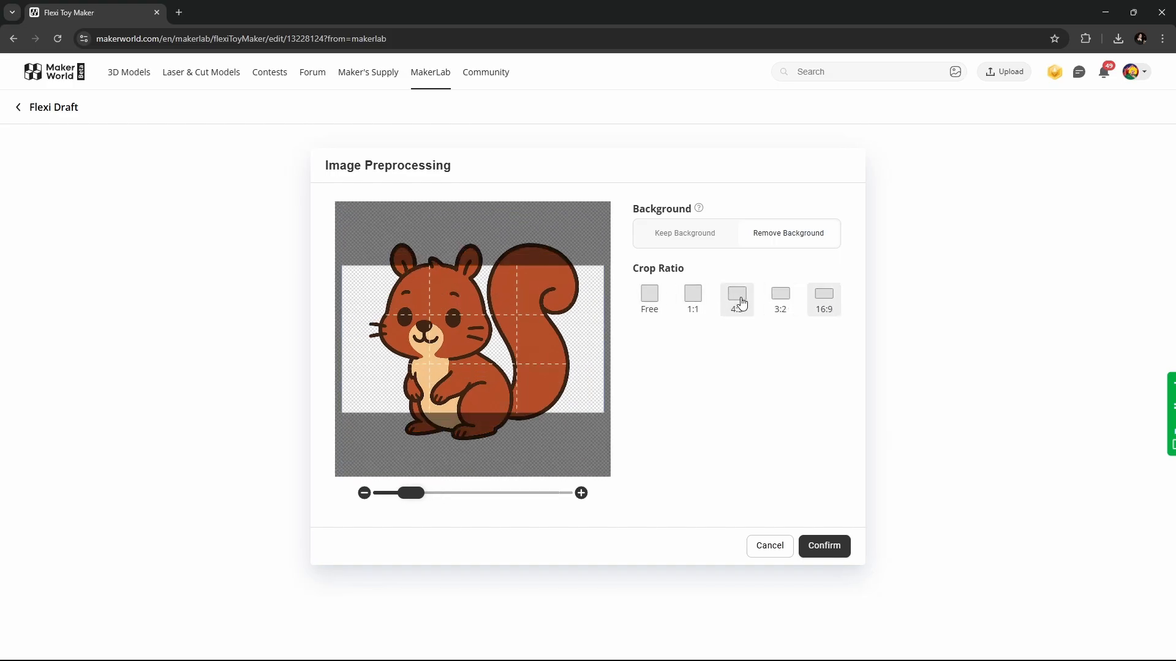
{"action": "left_click", "coordinate": [738, 303]}
{"action": "left_click", "coordinate": [648, 303]}
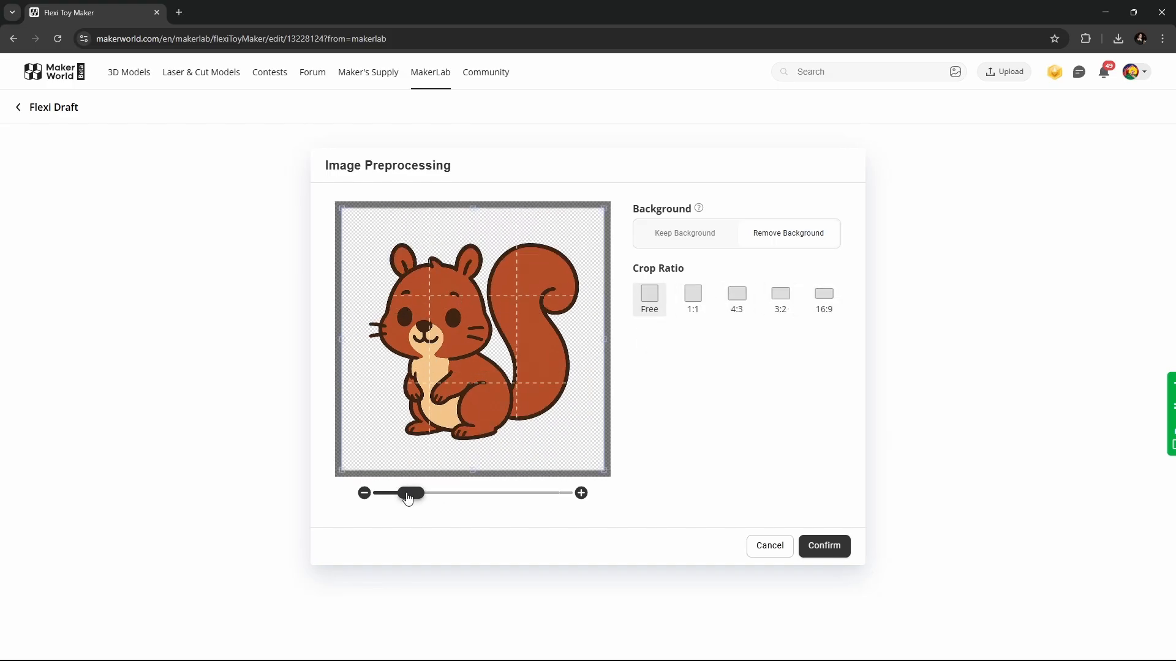
{"action": "left_click_drag", "start_coordinate": [407, 493], "coordinate": [424, 495]}
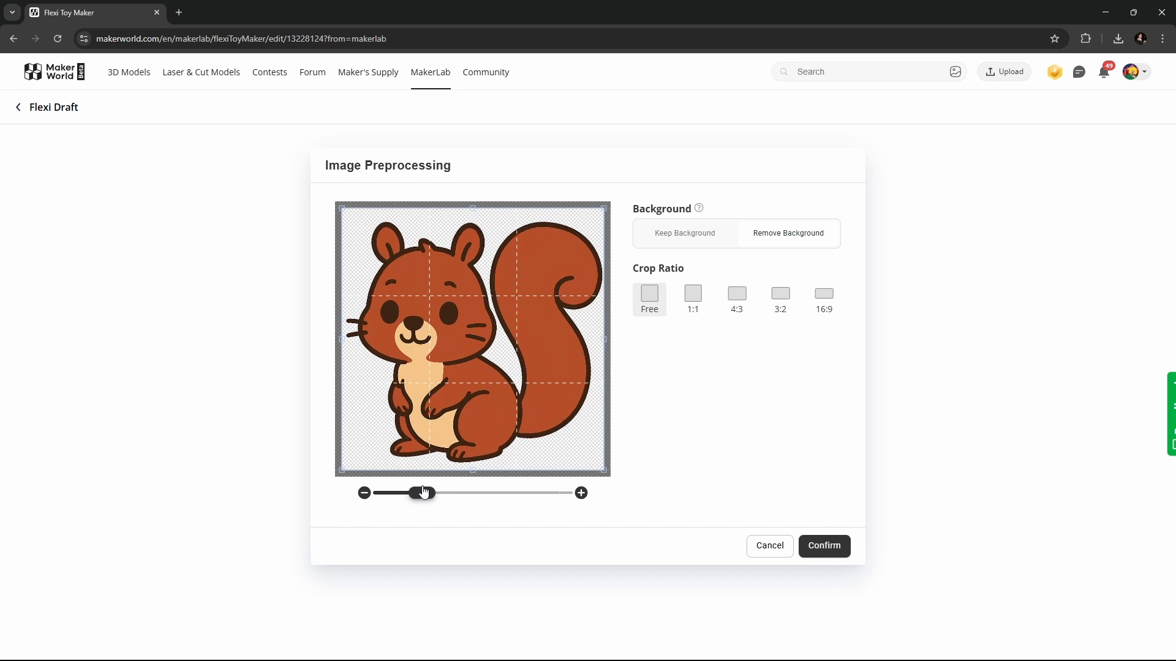
{"action": "left_click", "coordinate": [837, 552]}
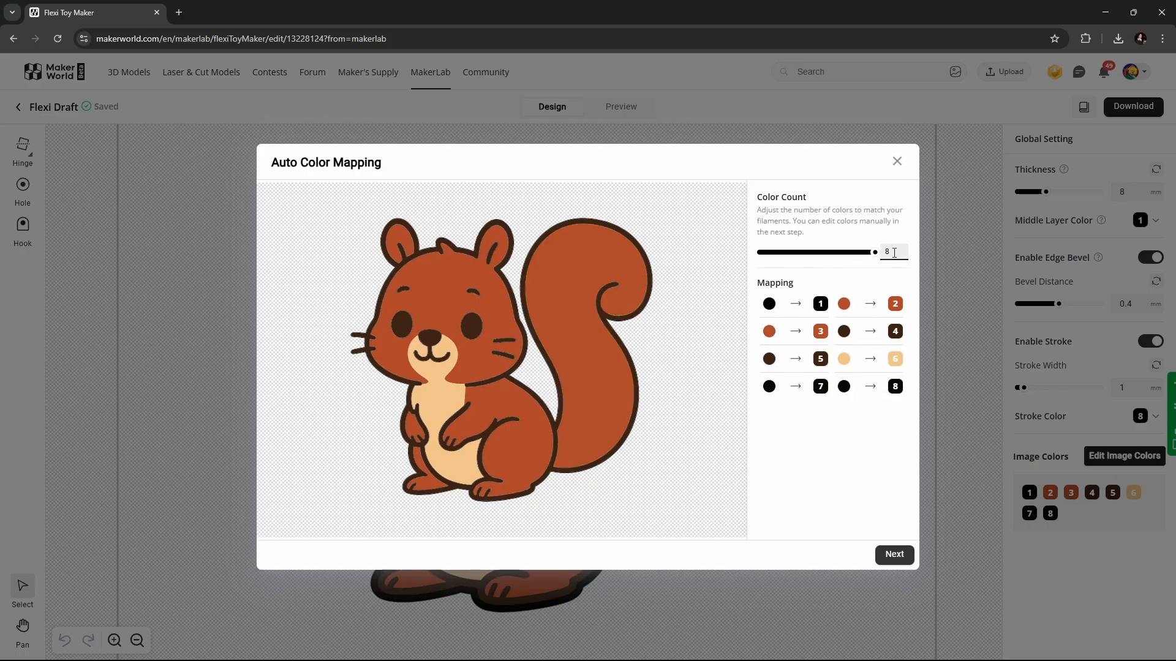
- Lower the colour count, replace colour 4 with black (colour 1), and apply the three-colour set
{"action": "left_click_drag", "start_coordinate": [874, 252], "coordinate": [810, 254]}
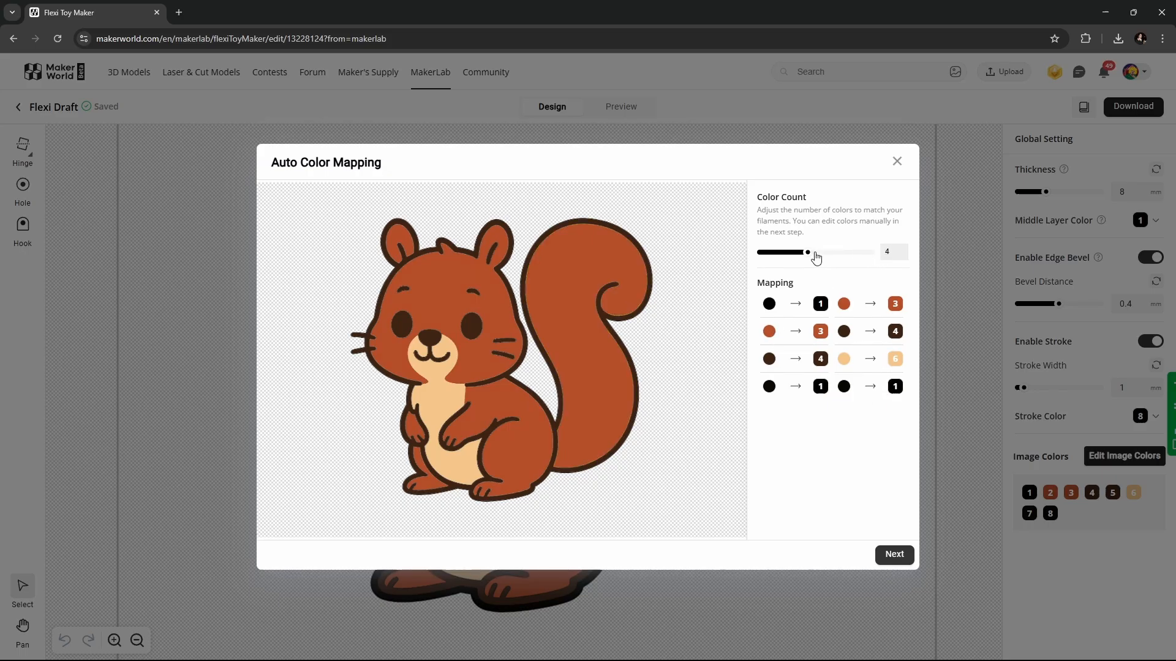
{"action": "left_click", "coordinate": [894, 556]}
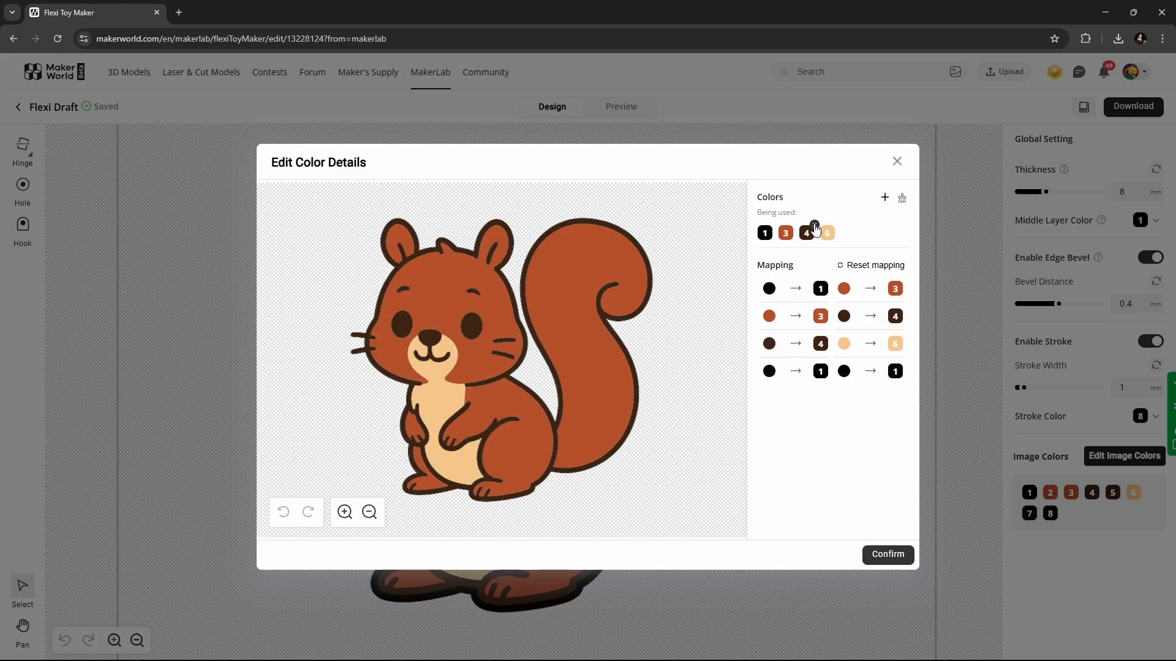
{"action": "left_click", "coordinate": [814, 224]}
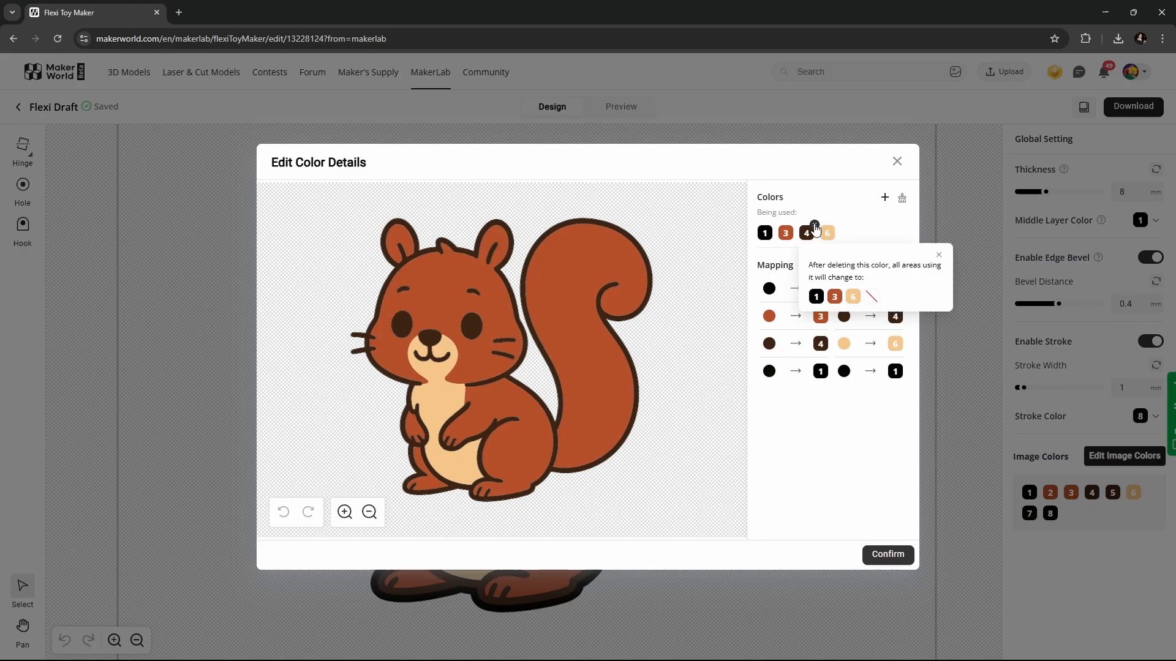
{"action": "left_click", "coordinate": [816, 297]}
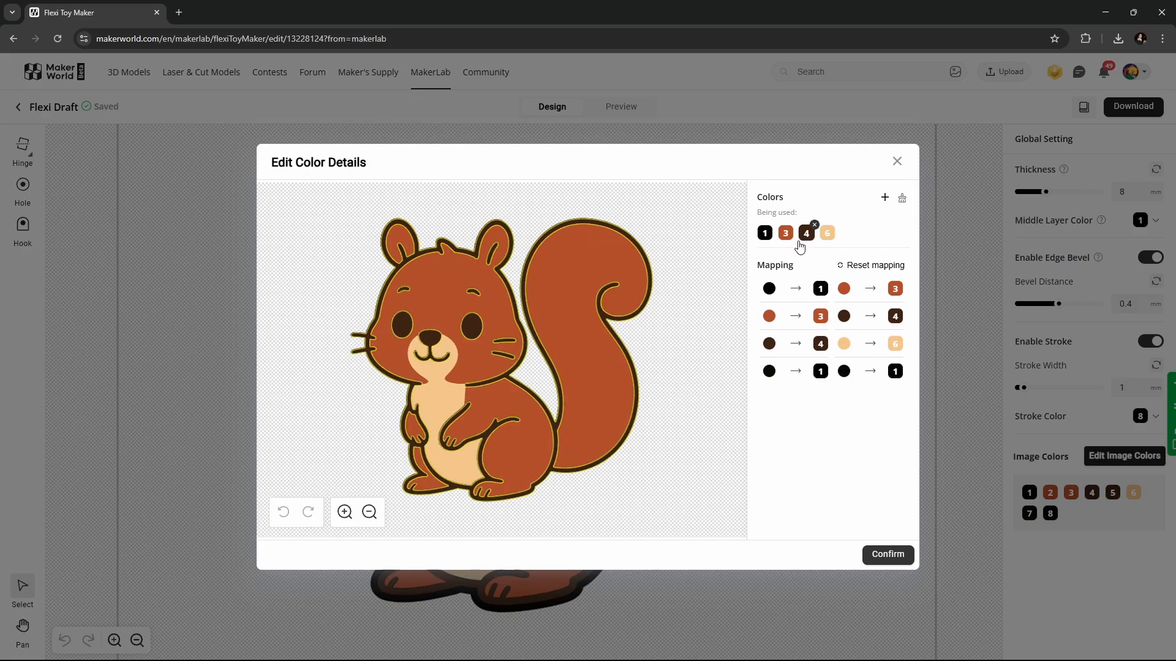
{"action": "left_click", "coordinate": [813, 225]}
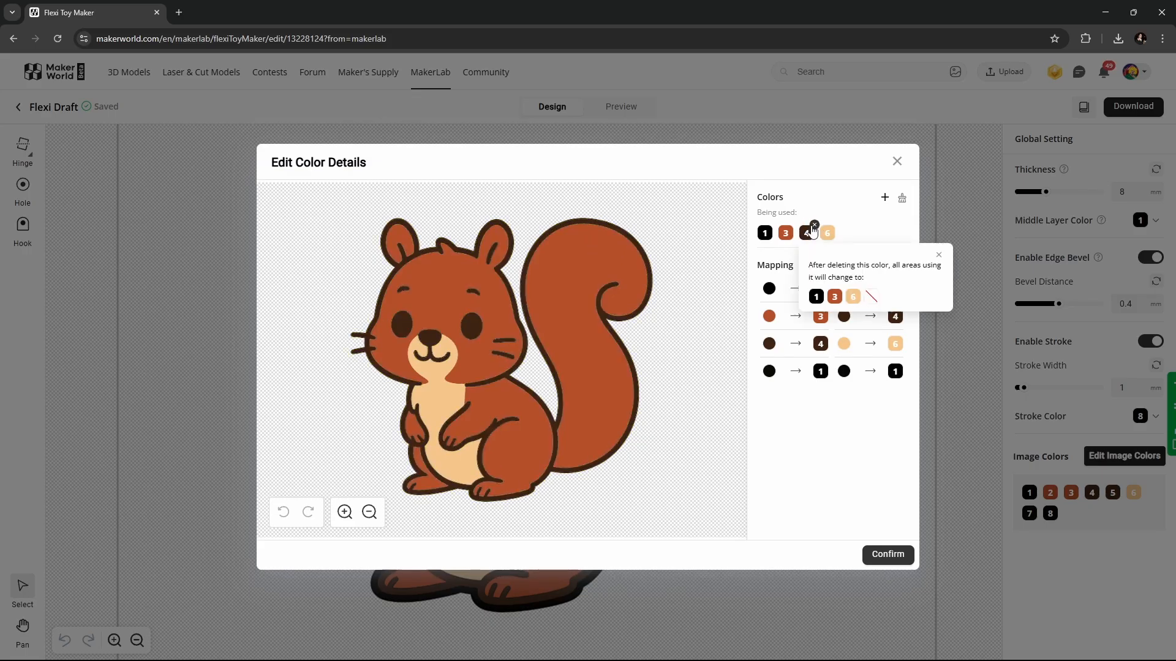
{"action": "left_click", "coordinate": [815, 298]}
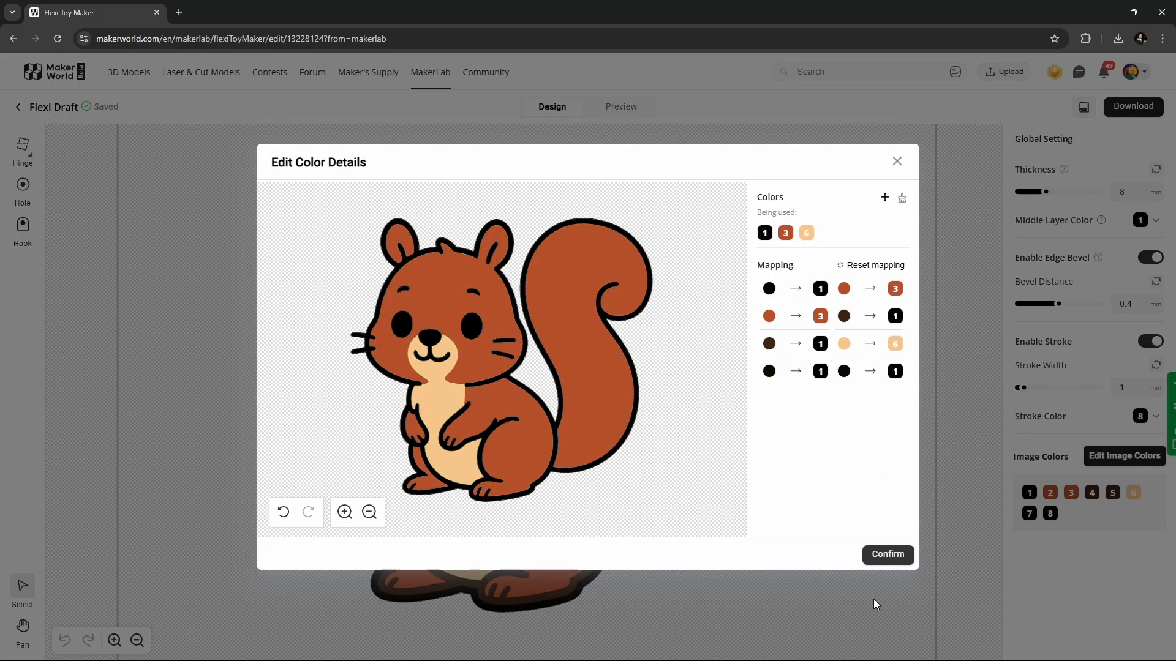
{"action": "left_click", "coordinate": [887, 555]}
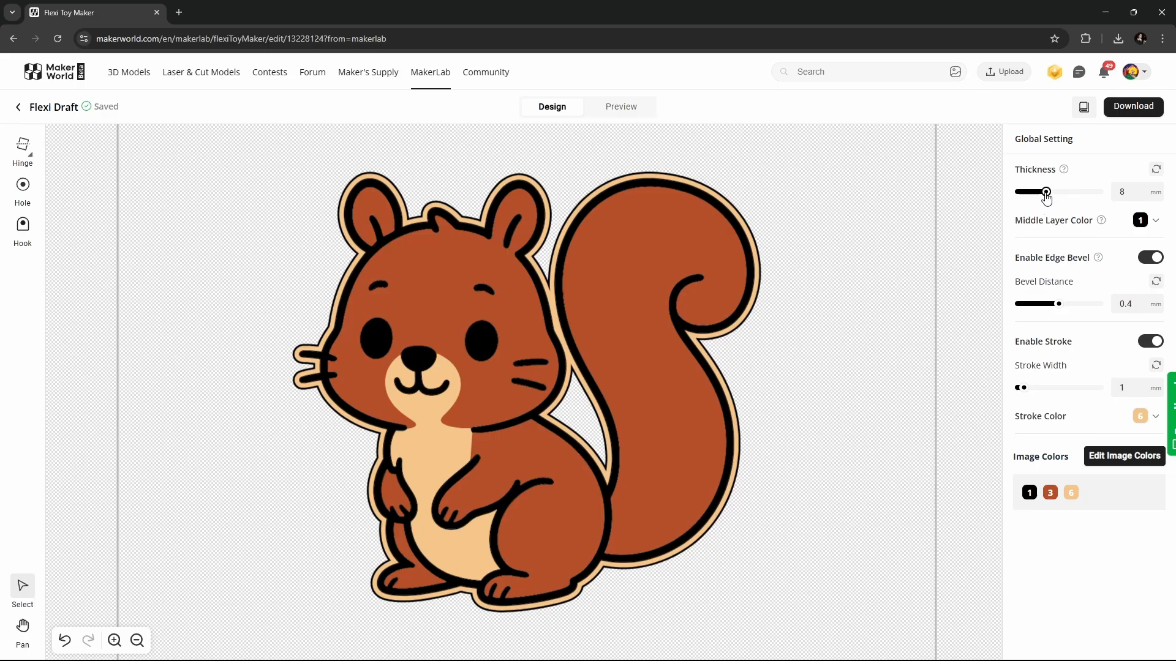
- Enter 3 as the toy thickness, which clamps to the 4.2 mm minimum
{"action": "left_click_drag", "start_coordinate": [1045, 192], "coordinate": [1071, 196]}
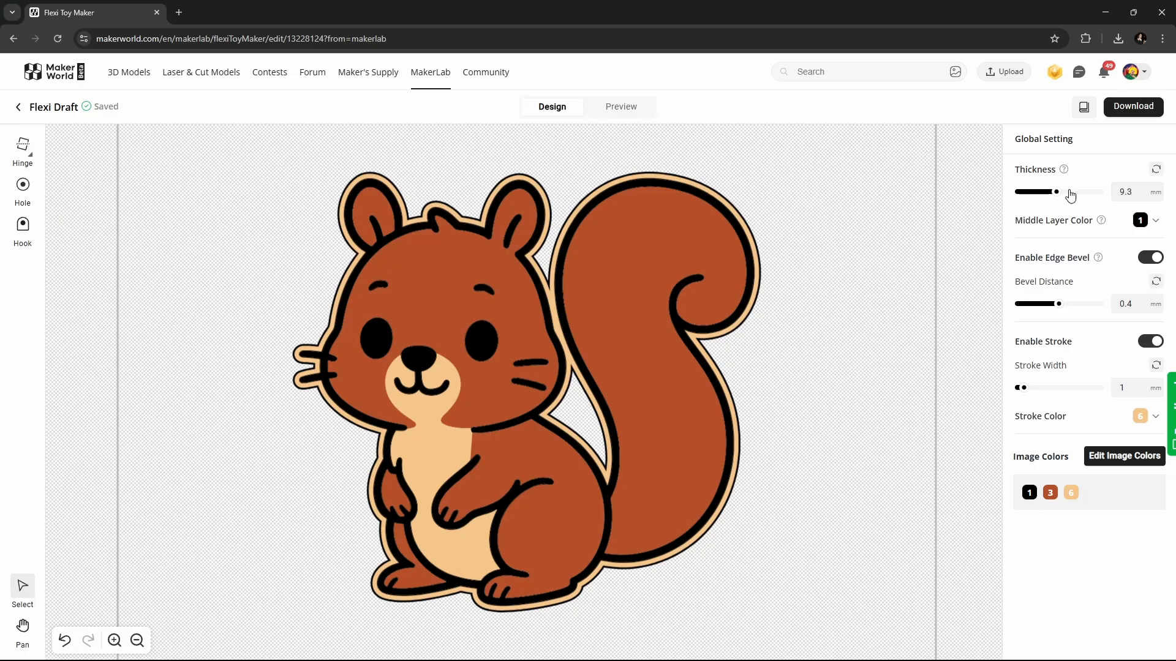
{"action": "left_click", "coordinate": [1147, 194]}
{"action": "double_click", "coordinate": [1125, 197]}
{"action": "type", "text": "3"}
{"action": "key", "text": "Return"}
{"action": "double_click", "coordinate": [1125, 192]}
{"action": "left_click", "coordinate": [1016, 193]}
{"action": "left_click", "coordinate": [1155, 221]}
{"action": "left_click", "coordinate": [1156, 224]}
{"action": "left_click", "coordinate": [1152, 259]}
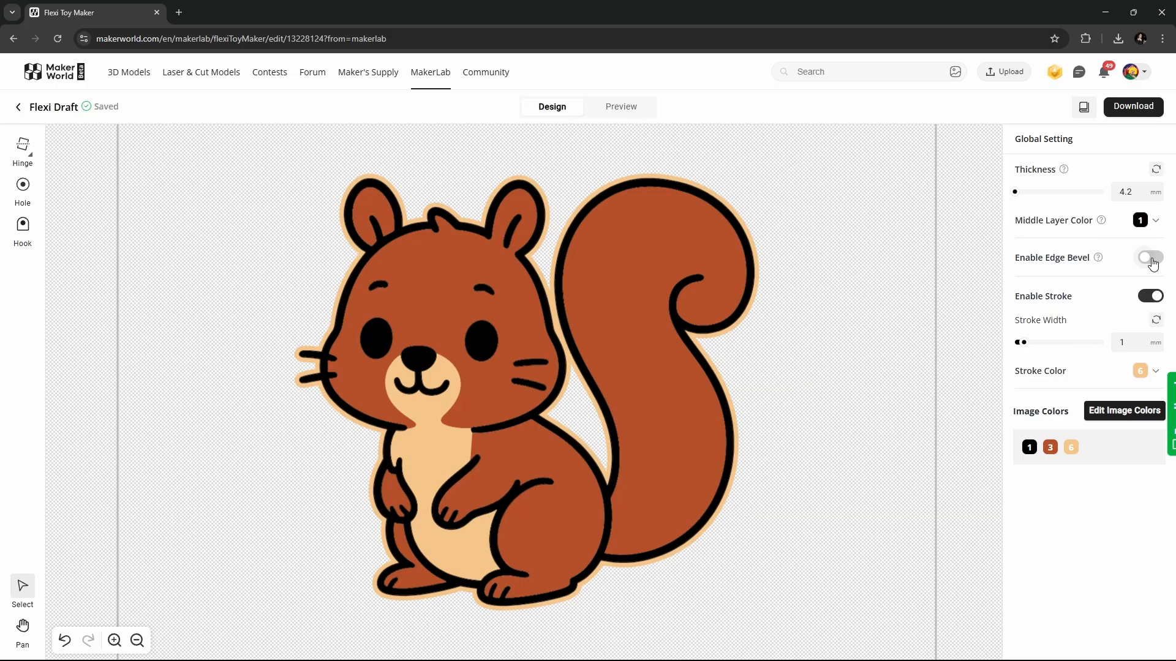
{"action": "left_click", "coordinate": [1152, 260]}
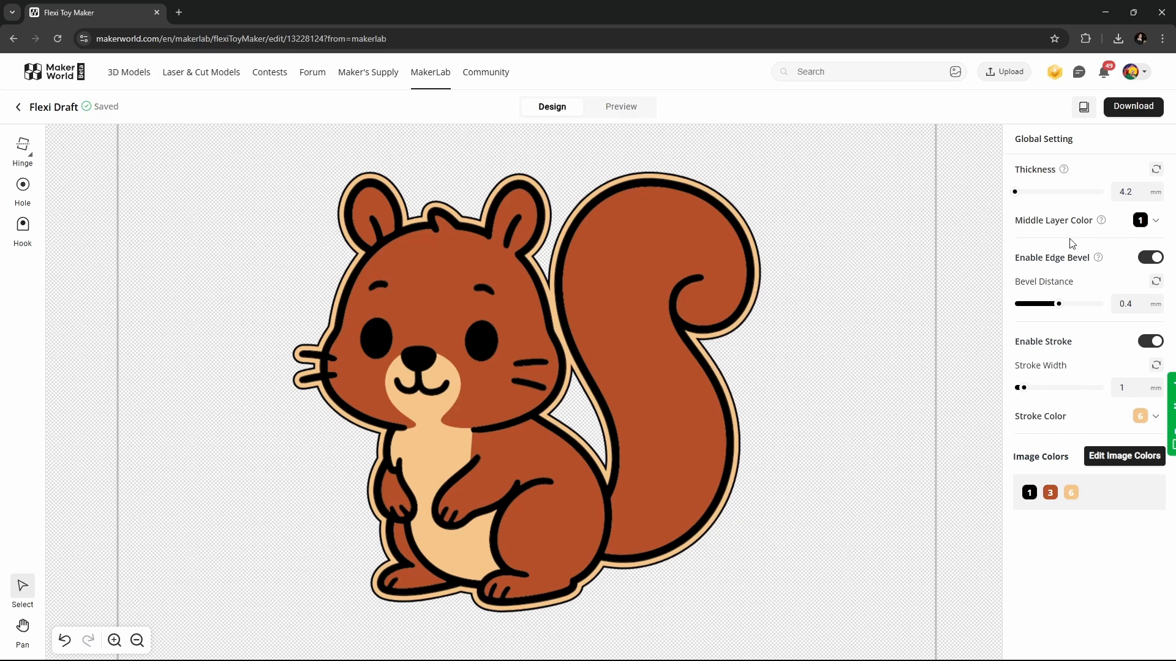
- Thin the peach outline stroke to 0.2 mm, then disable the stroke entirely
{"action": "mouse_move", "coordinate": [1099, 261]}
{"action": "left_click_drag", "start_coordinate": [1023, 389], "coordinate": [1014, 392]}
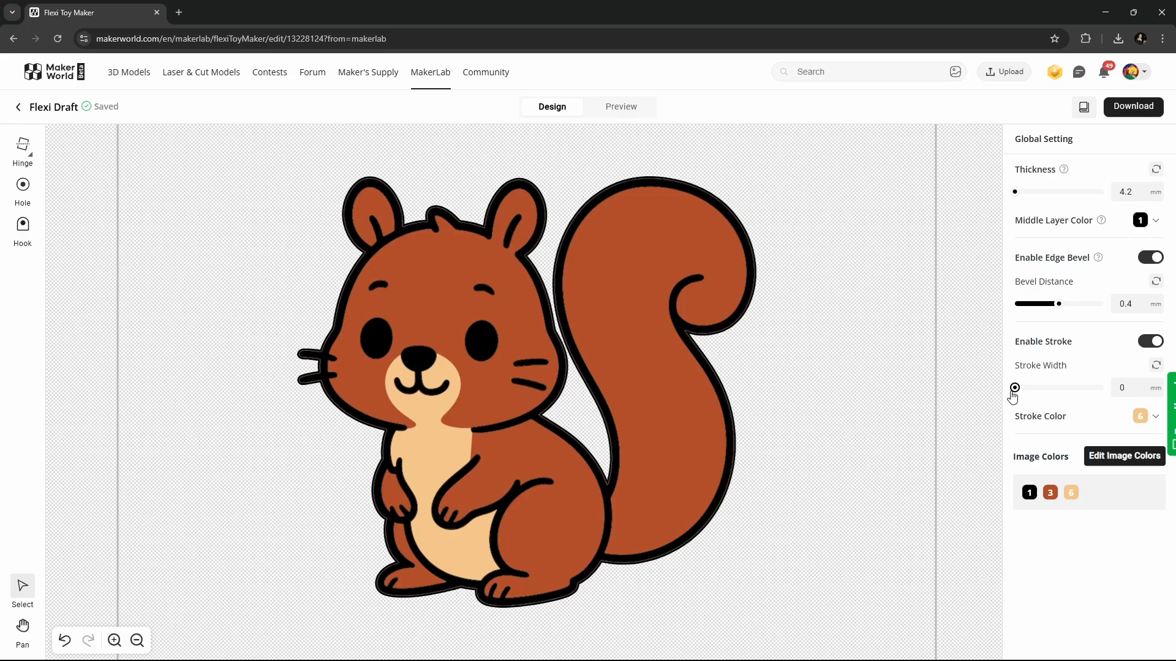
{"action": "left_click_drag", "start_coordinate": [1013, 393], "coordinate": [1017, 393]}
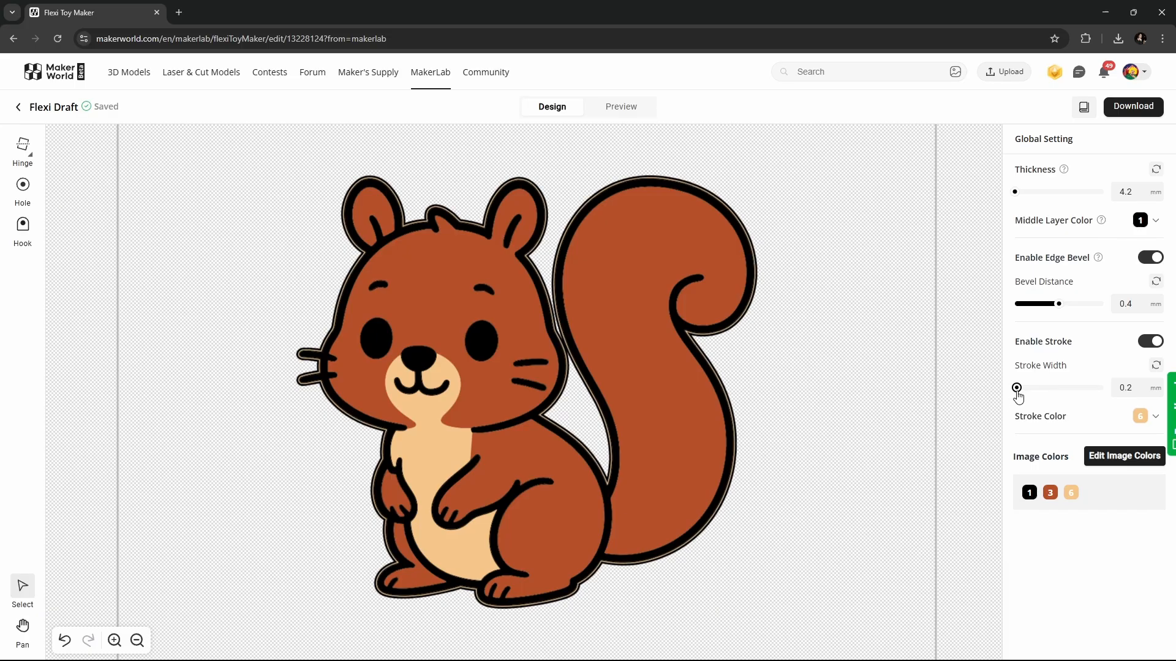
{"action": "left_click", "coordinate": [1152, 342]}
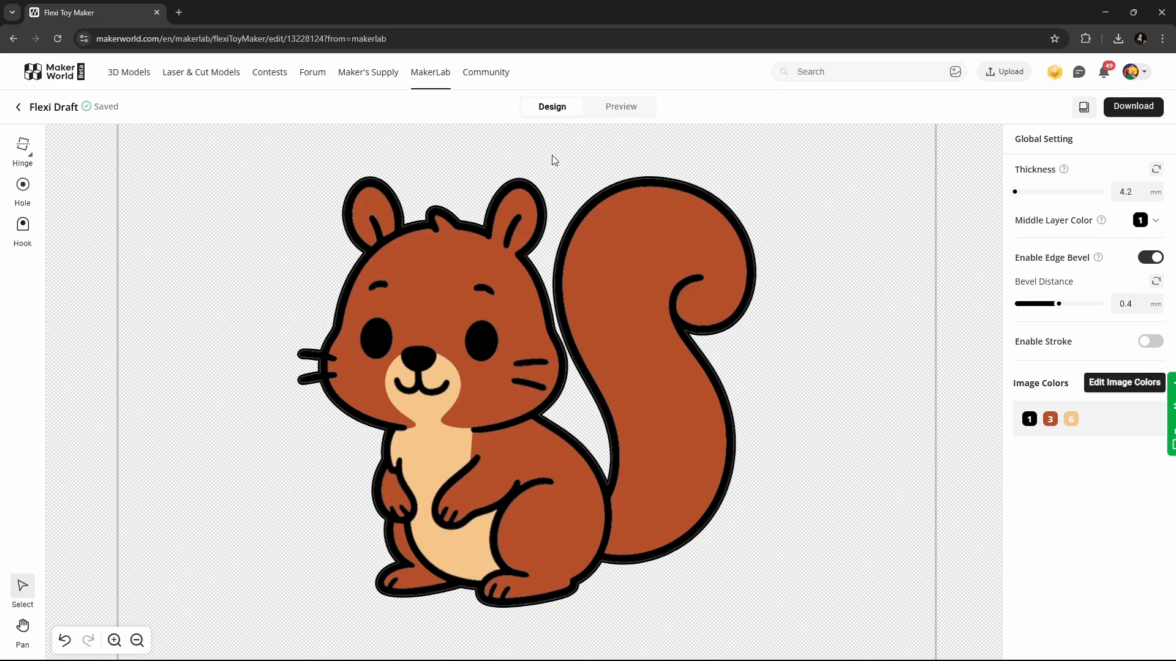
- Open the Hinge tool and preview the Thin, Medium and Thick hinge types
{"action": "left_click", "coordinate": [23, 150]}
{"action": "mouse_move", "coordinate": [78, 184]}
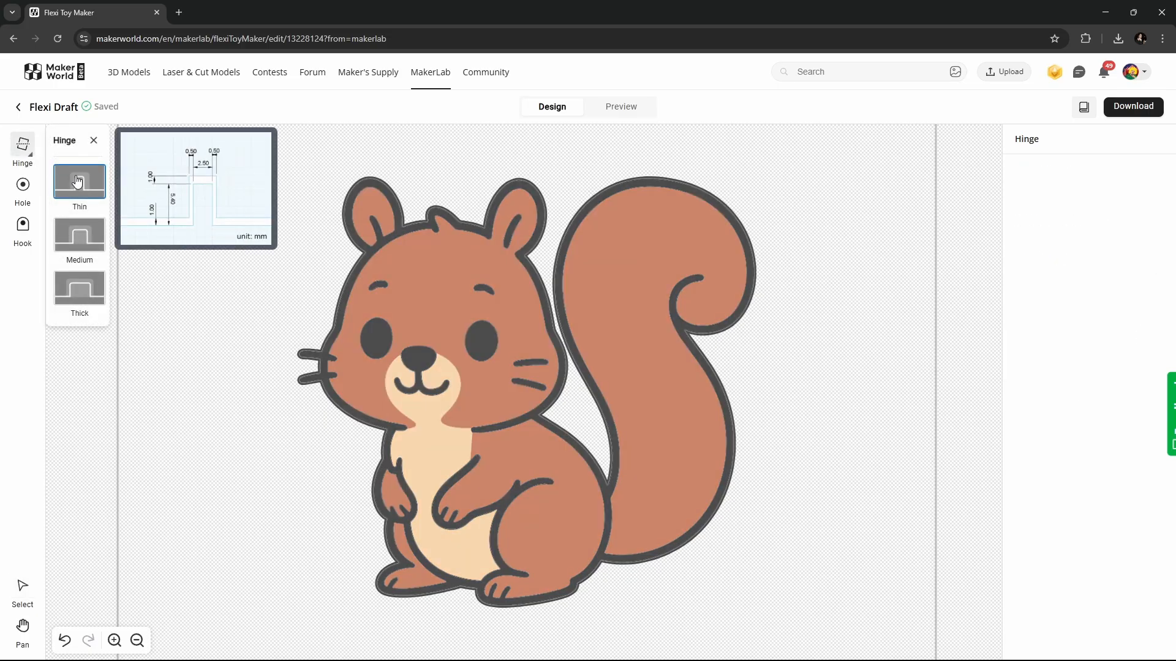
{"action": "mouse_move", "coordinate": [92, 244]}
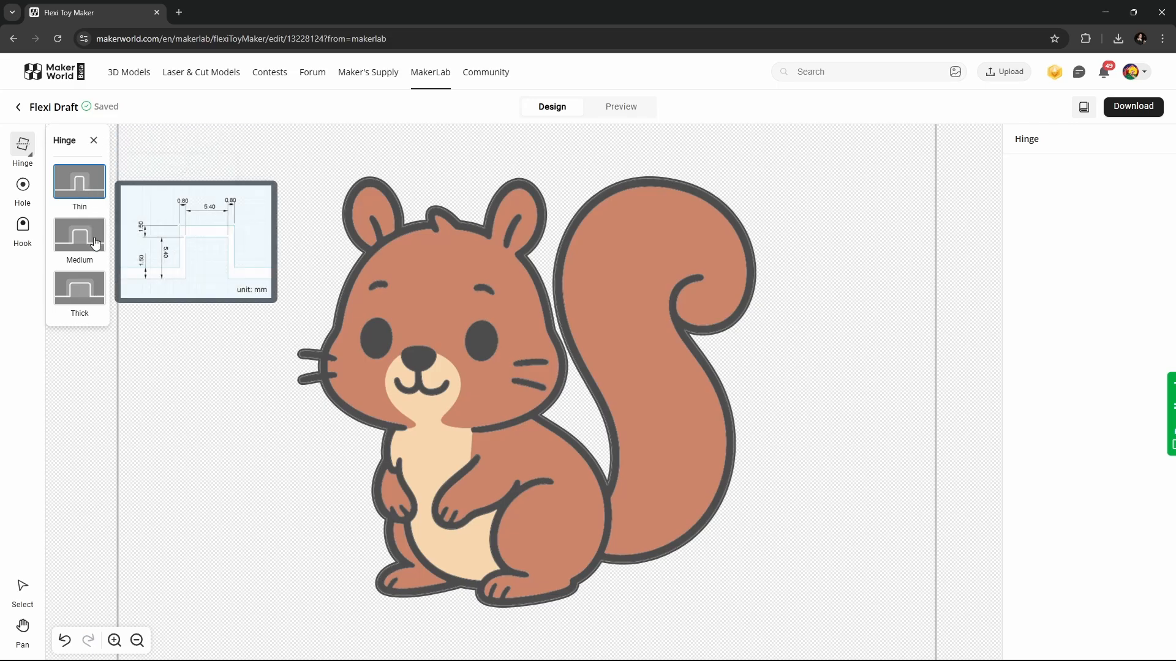
{"action": "mouse_move", "coordinate": [96, 299]}
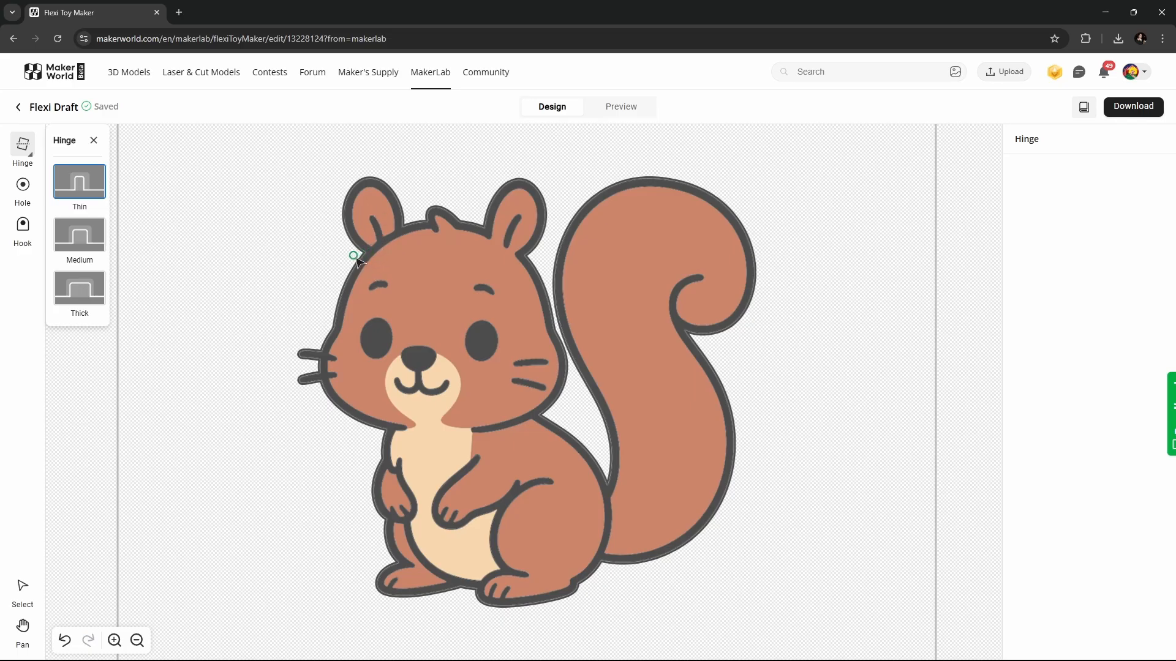
- Draw thin hinges across both ear bases, adjusting the left ear's endpoints, and begin a head hinge
{"action": "left_click_drag", "start_coordinate": [367, 251], "coordinate": [405, 231]}
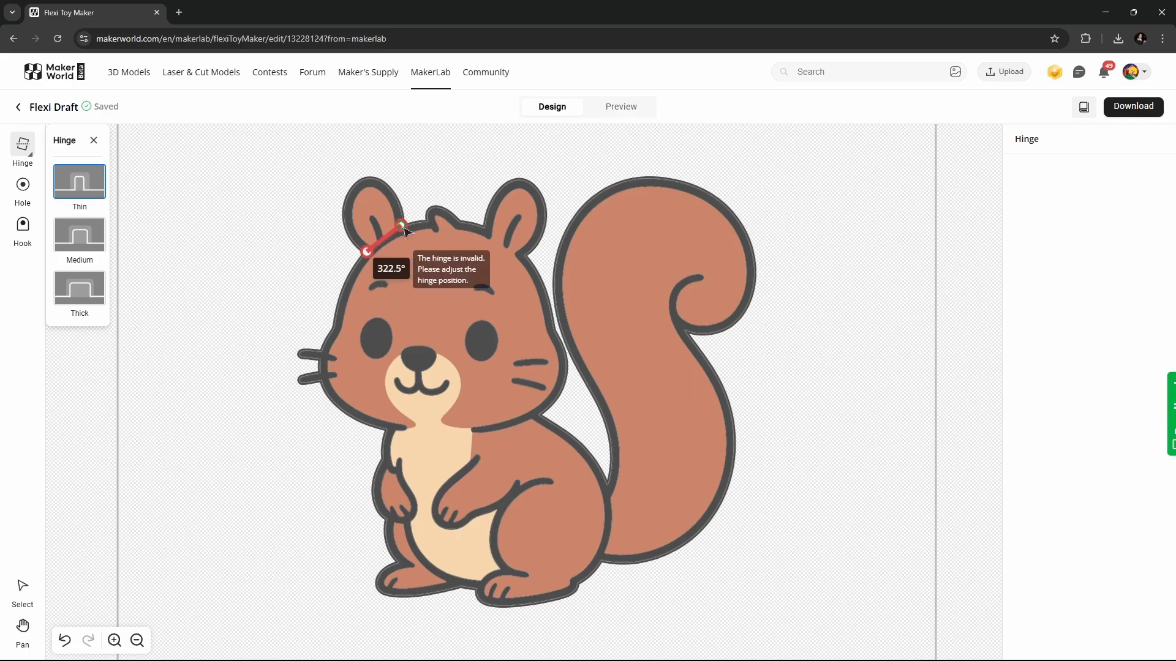
{"action": "left_click_drag", "start_coordinate": [405, 231], "coordinate": [403, 230]}
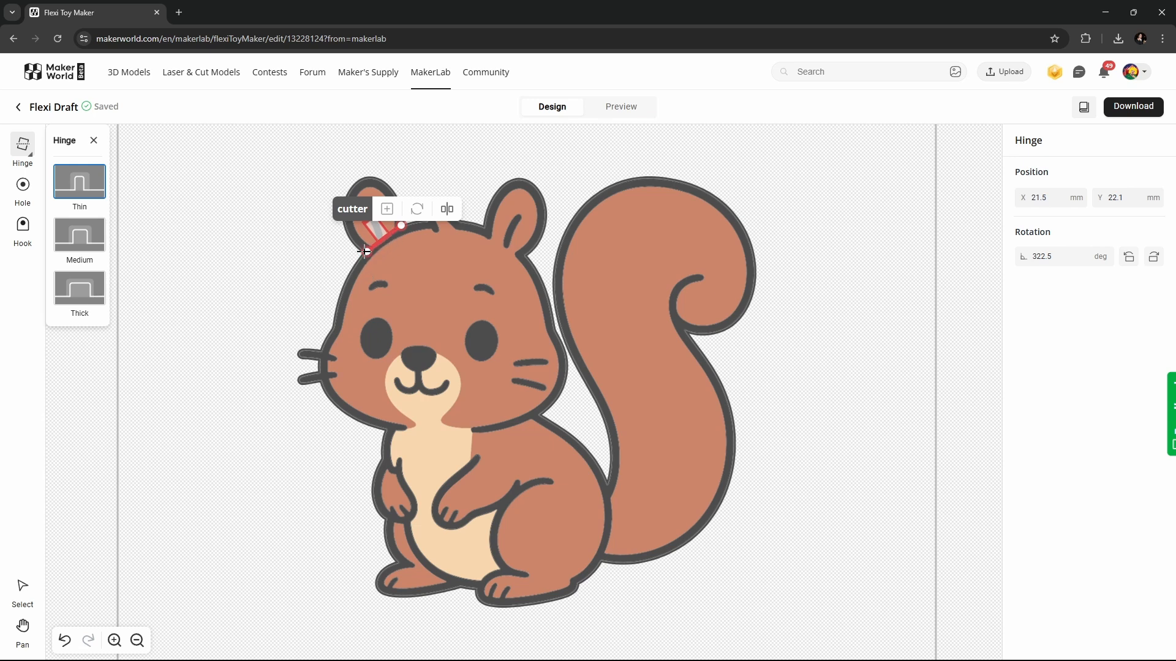
{"action": "left_click_drag", "start_coordinate": [367, 251], "coordinate": [353, 256]}
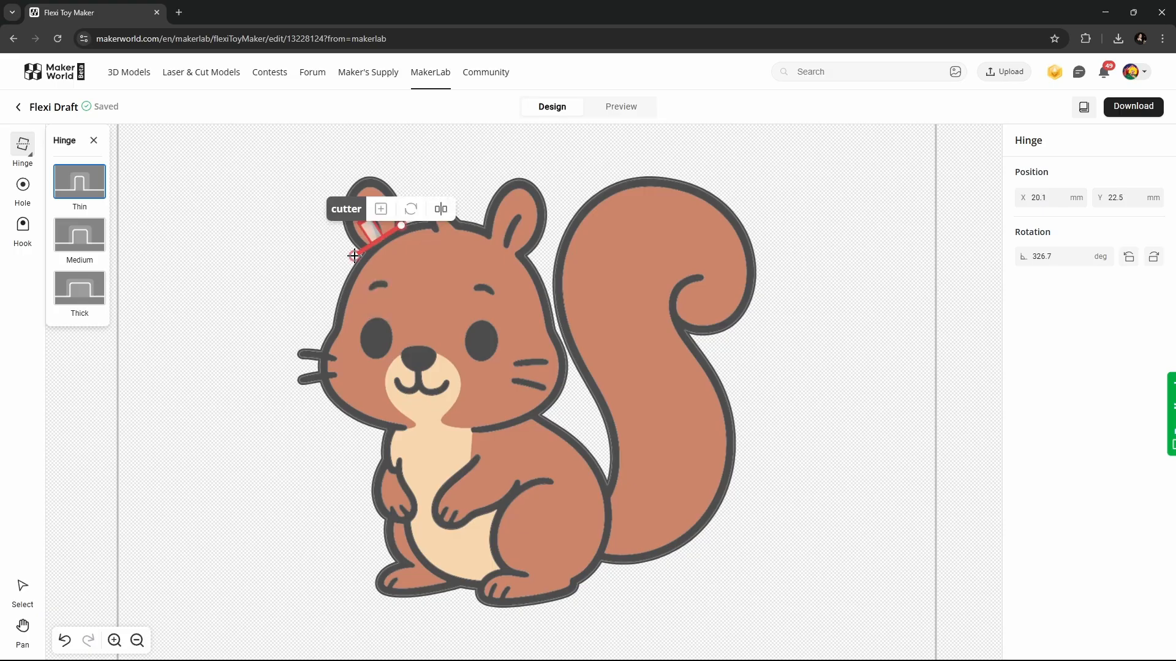
{"action": "left_click_drag", "start_coordinate": [402, 226], "coordinate": [411, 217]}
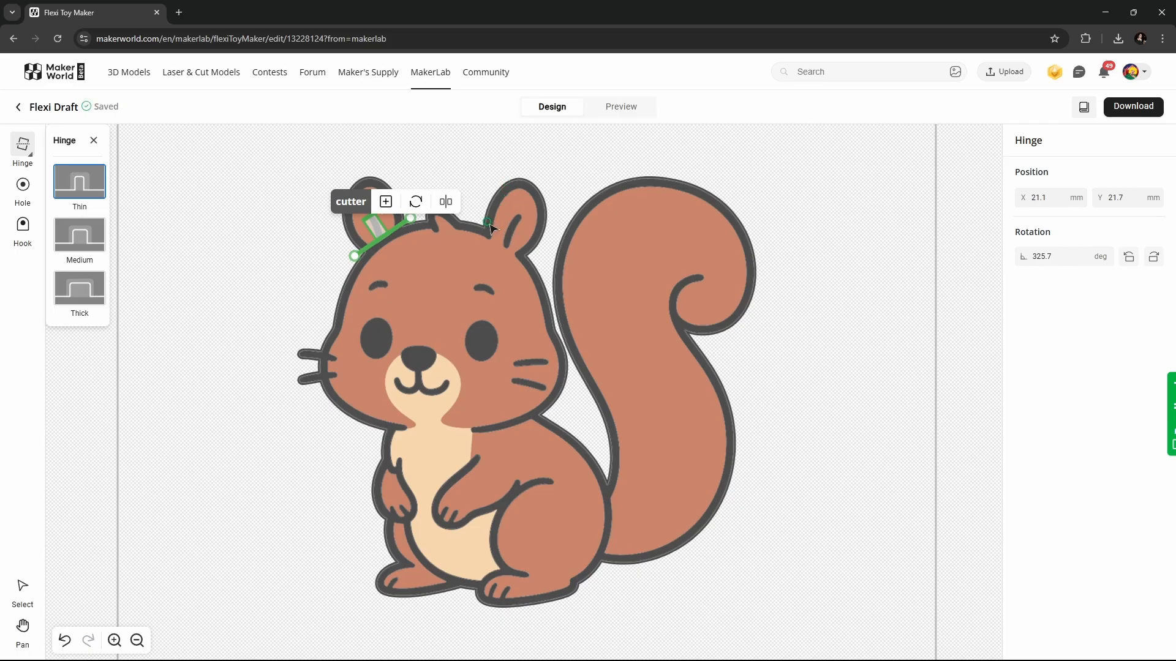
{"action": "left_click_drag", "start_coordinate": [479, 219], "coordinate": [537, 262]}
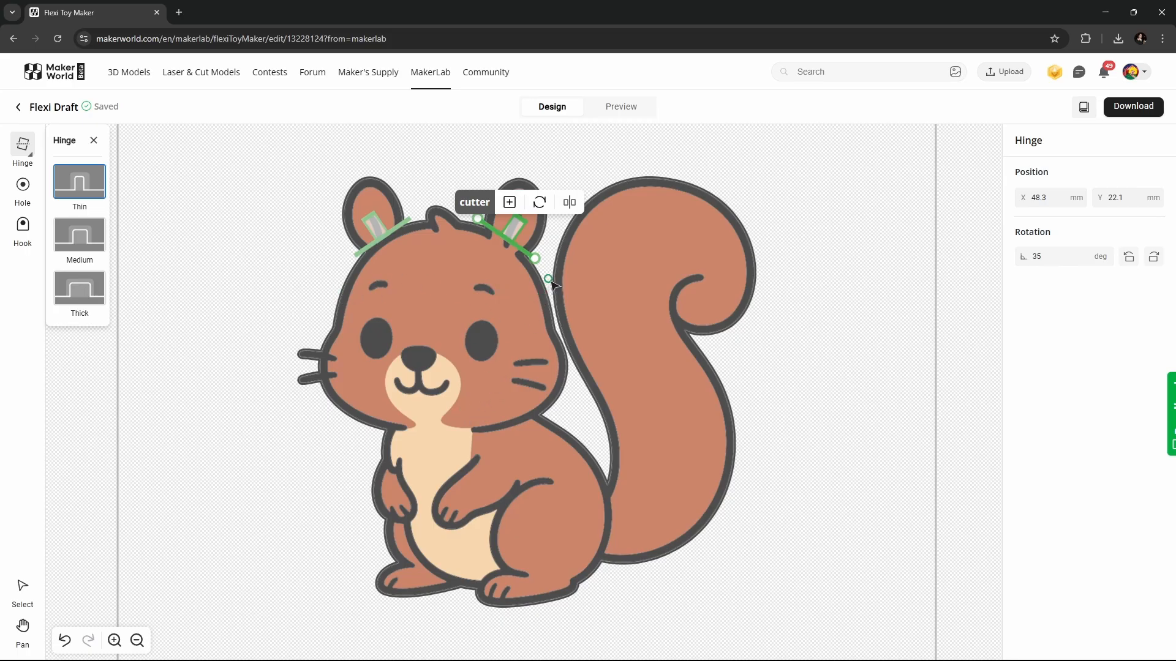
{"action": "left_click", "coordinate": [549, 280]}
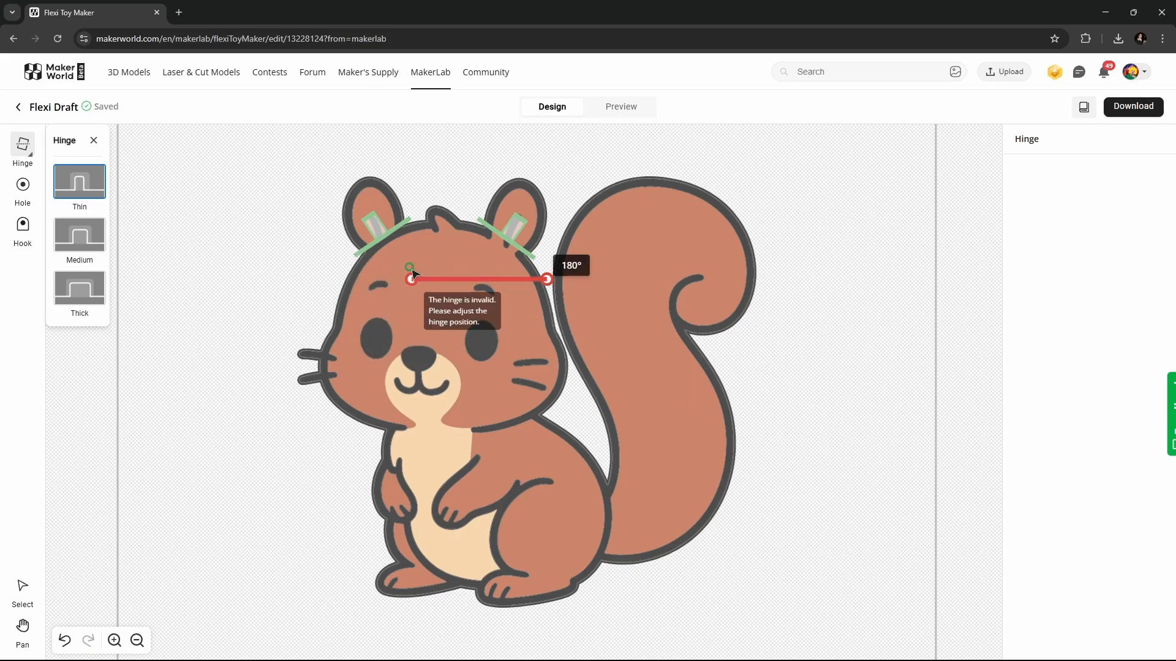
- Place the head hinge and flip its joint until rotation reads 0 at X 33.7, Y 31 mm
{"action": "left_click", "coordinate": [335, 280]}
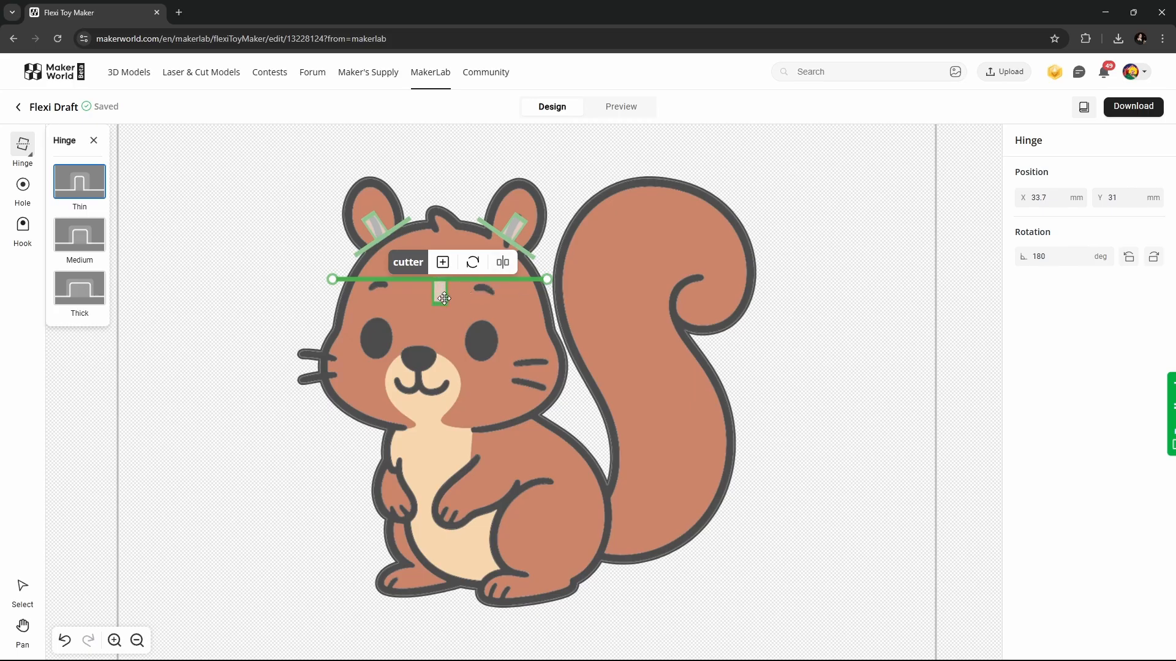
{"action": "left_click", "coordinate": [503, 263]}
{"action": "left_click", "coordinate": [508, 264]}
{"action": "left_click", "coordinate": [508, 264]}
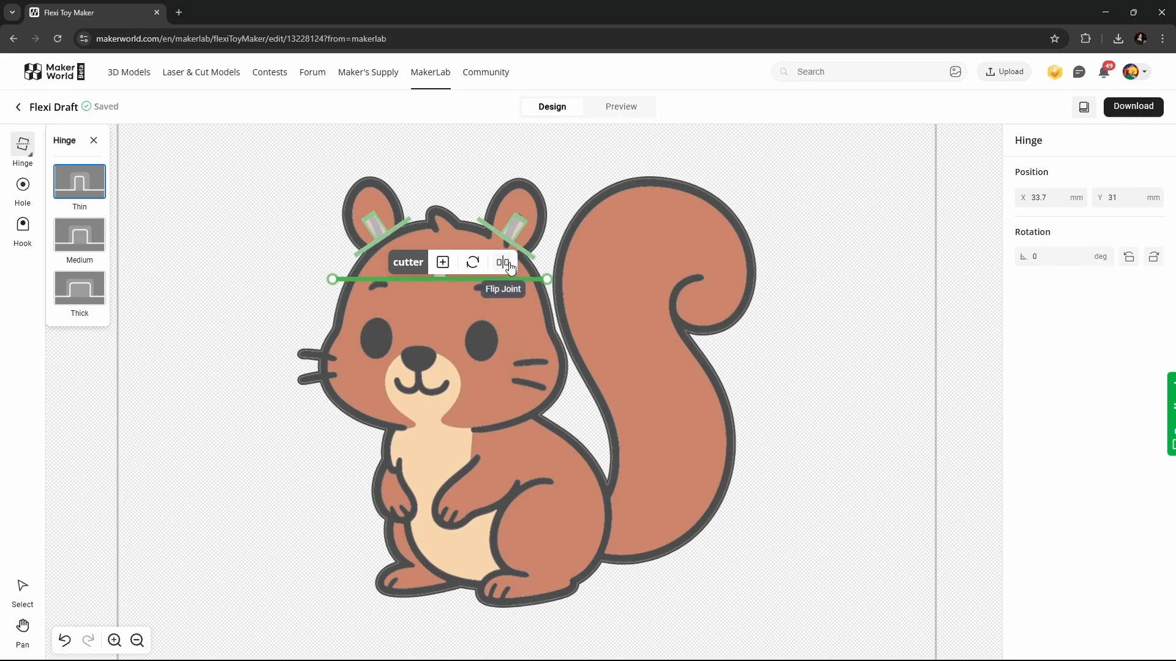
- Add a fourth joint to the forehead hinge and slide the leftmost joint right to -12.89 mm
{"action": "left_click", "coordinate": [443, 263]}
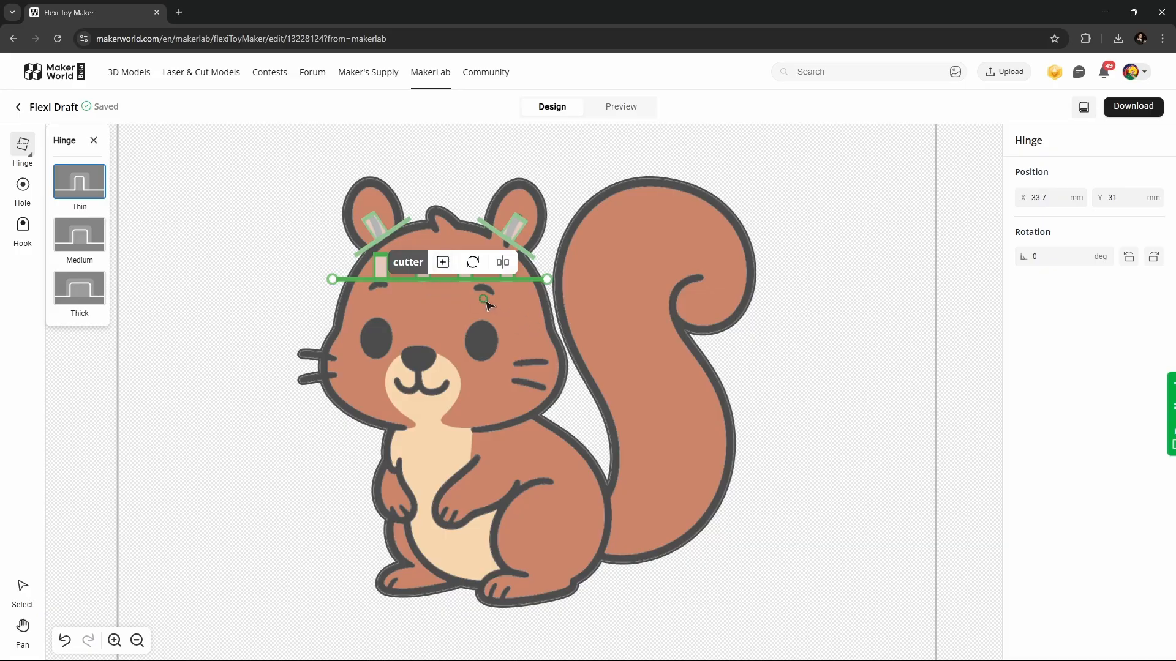
{"action": "left_click", "coordinate": [392, 280]}
{"action": "left_click_drag", "start_coordinate": [394, 286], "coordinate": [460, 277]}
{"action": "left_click", "coordinate": [463, 270]}
- Shift the forehead joints along the hinge, then delete the entire forehead hinge
{"action": "left_click", "coordinate": [380, 266]}
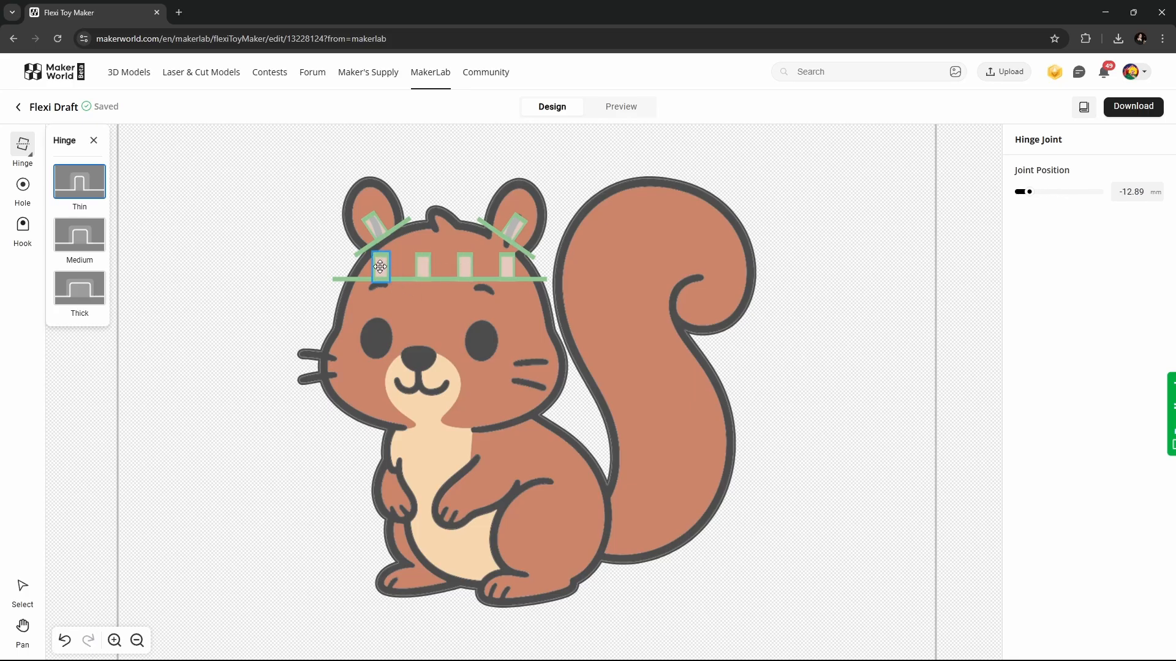
{"action": "left_click_drag", "start_coordinate": [380, 266], "coordinate": [422, 267]}
{"action": "left_click_drag", "start_coordinate": [431, 267], "coordinate": [473, 268]}
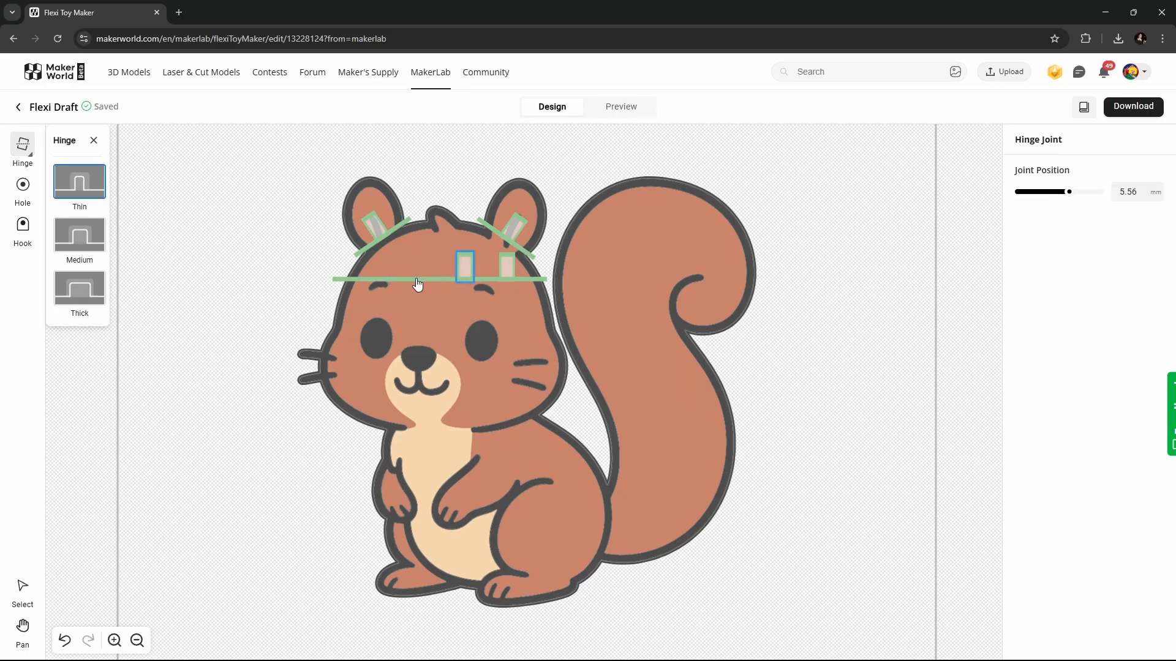
{"action": "mouse_move", "coordinate": [465, 272]}
{"action": "left_mouse_down"}
{"action": "mouse_move", "coordinate": [387, 270]}
{"action": "mouse_move", "coordinate": [515, 270]}
{"action": "mouse_move", "coordinate": [412, 270]}
{"action": "mouse_move", "coordinate": [468, 270]}
{"action": "left_mouse_up"}
{"action": "left_click", "coordinate": [480, 270]}
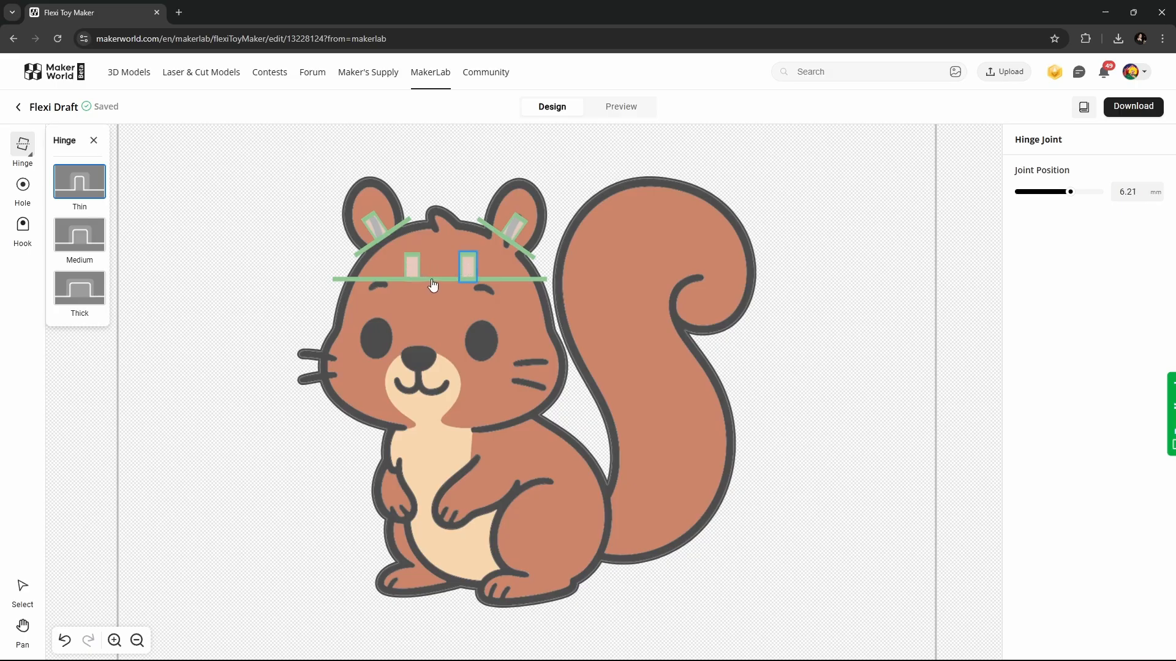
{"action": "key", "text": "Delete"}
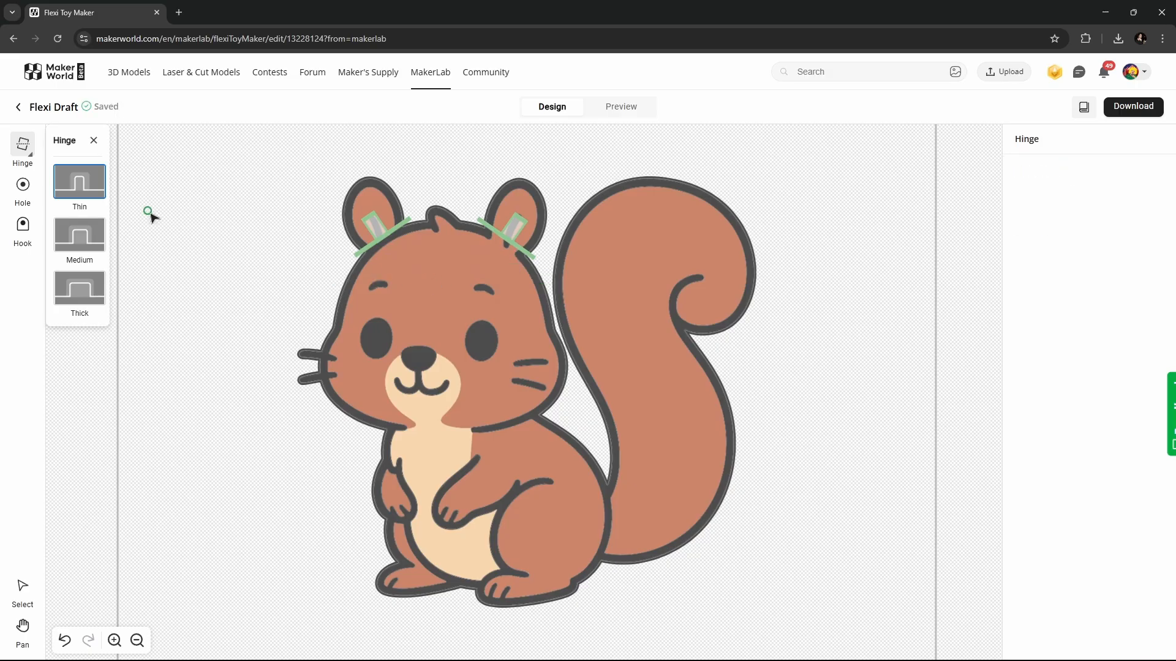
- Redraw the forehead hinge edge to edge with joints flipped up, and add a 180° muzzle hinge
{"action": "left_click", "coordinate": [545, 276]}
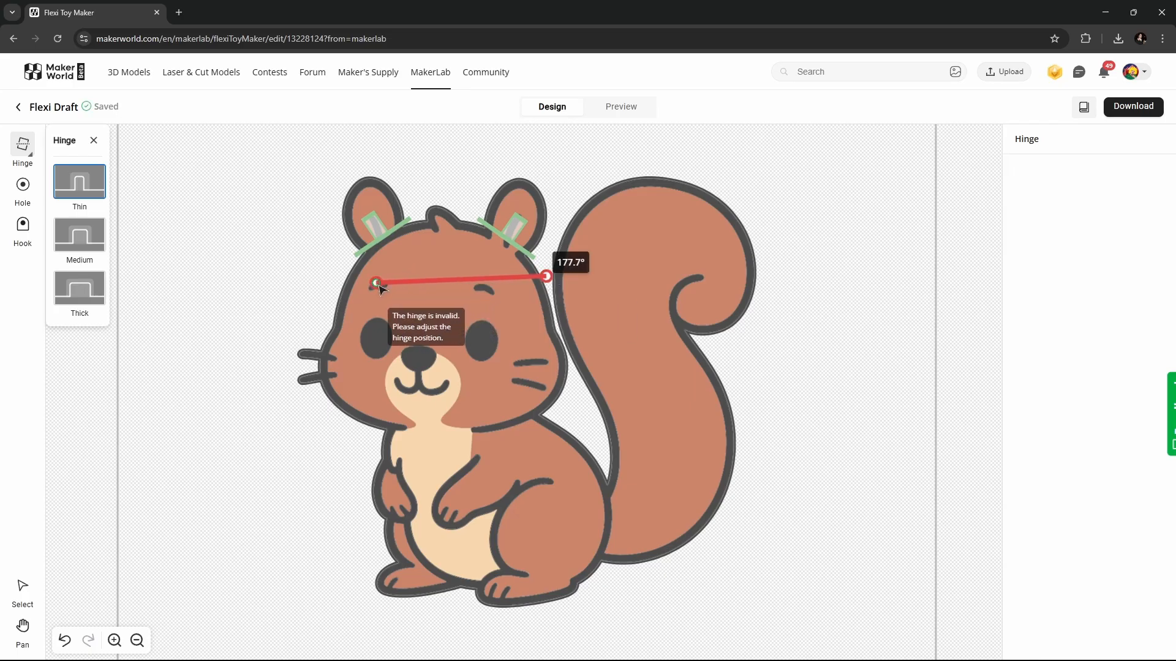
{"action": "left_click", "coordinate": [338, 280]}
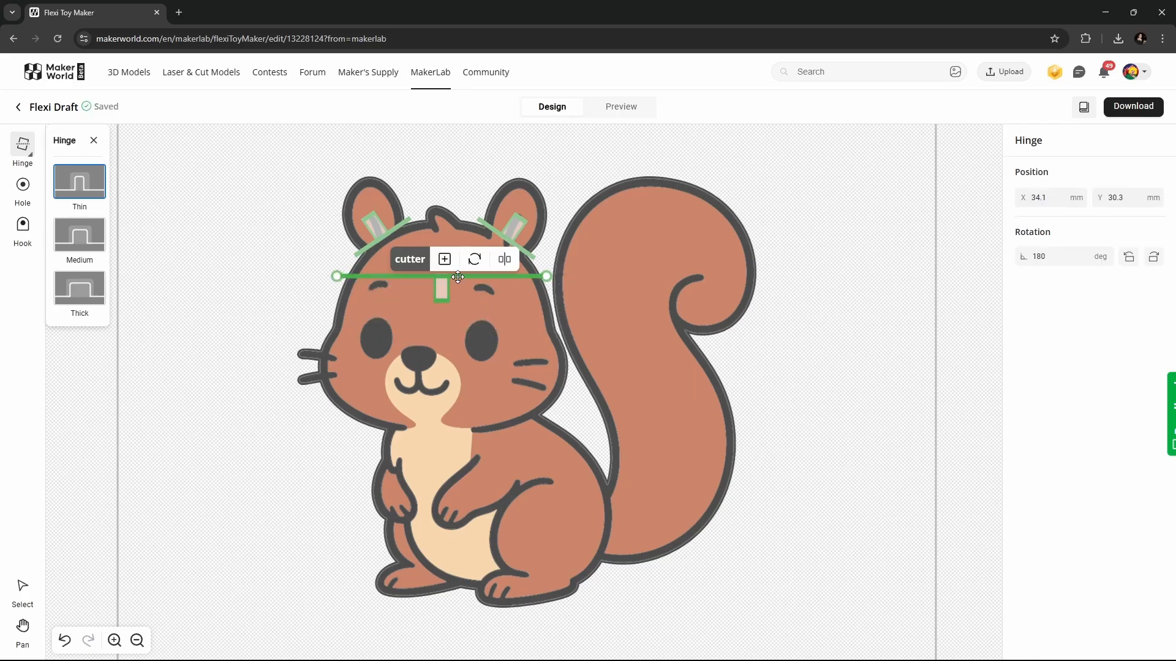
{"action": "left_click", "coordinate": [504, 261]}
{"action": "left_click_drag", "start_coordinate": [572, 378], "coordinate": [280, 379]}
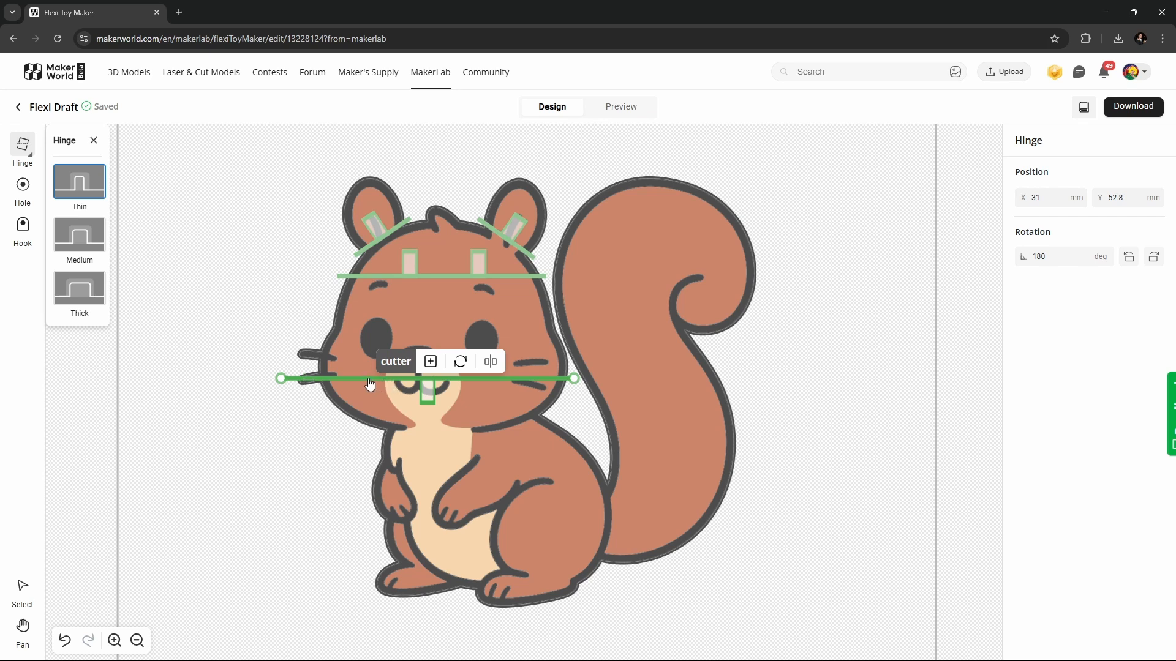
- Replace the muzzle hinge with an upward-jointed neck hinge, dropping the extra joint, and stop placing hinges
{"action": "key", "text": "Delete"}
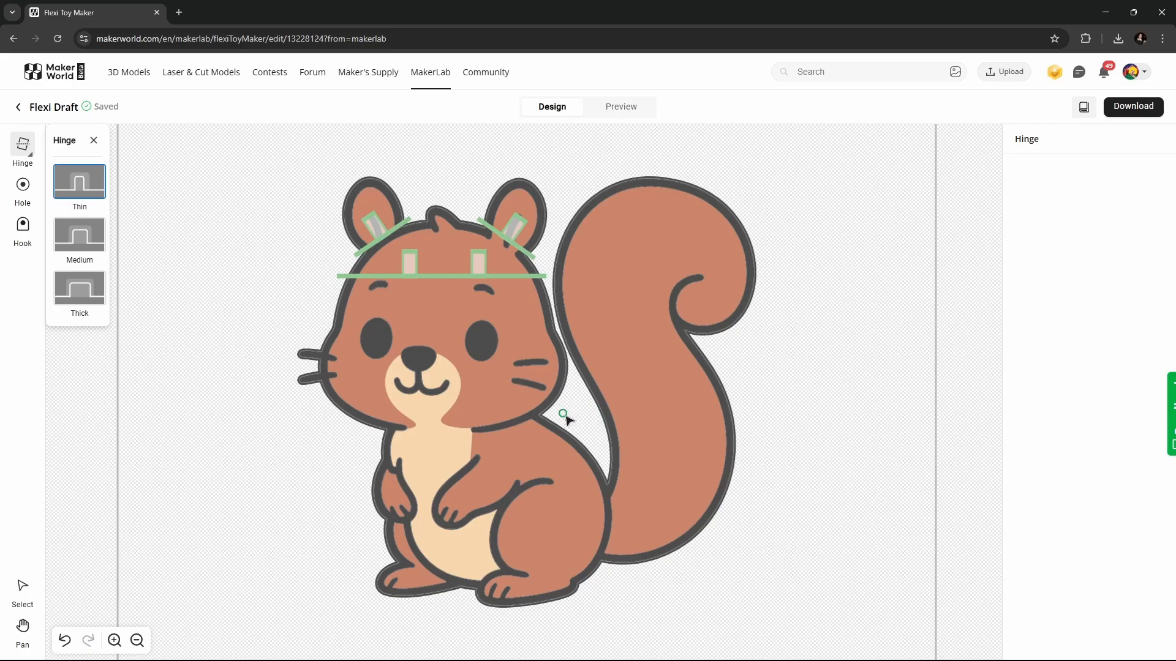
{"action": "left_click_drag", "start_coordinate": [563, 414], "coordinate": [329, 424]}
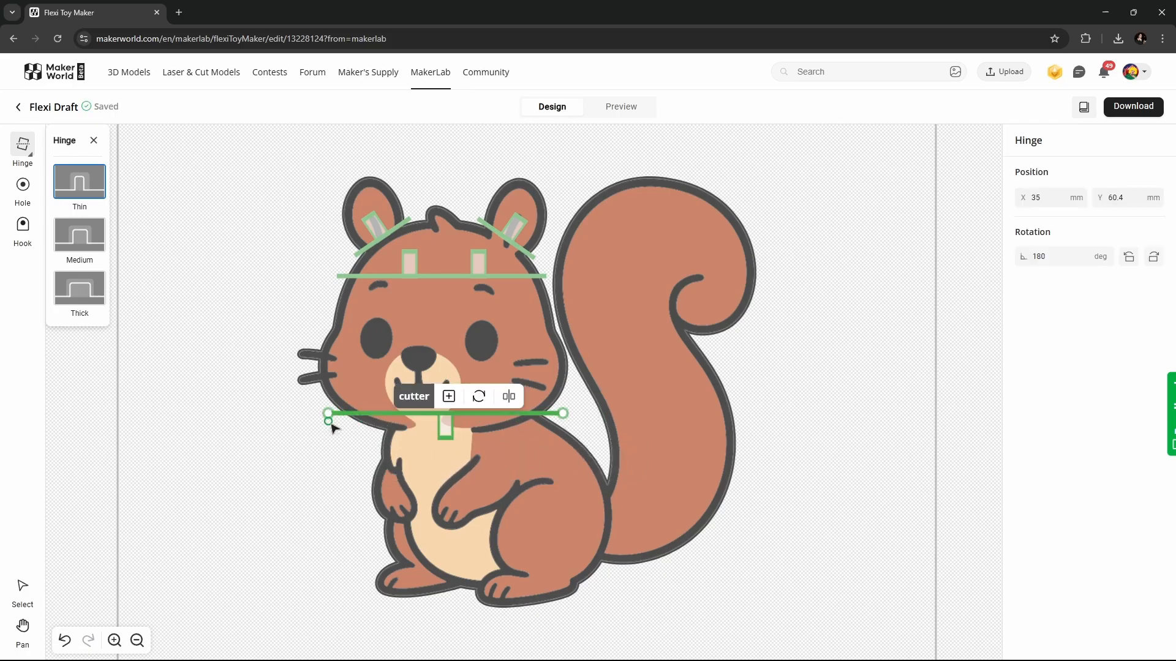
{"action": "left_click", "coordinate": [508, 397]}
{"action": "left_click", "coordinate": [449, 397]}
{"action": "key", "text": "ctrl+z"}
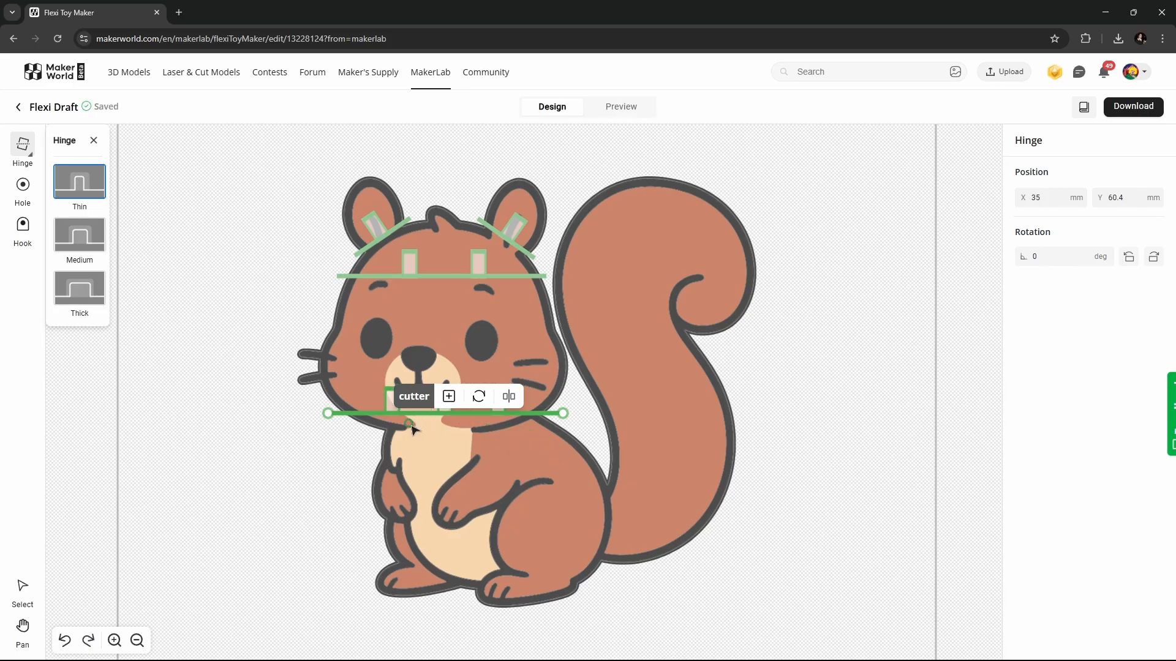
{"action": "key", "text": "Escape"}
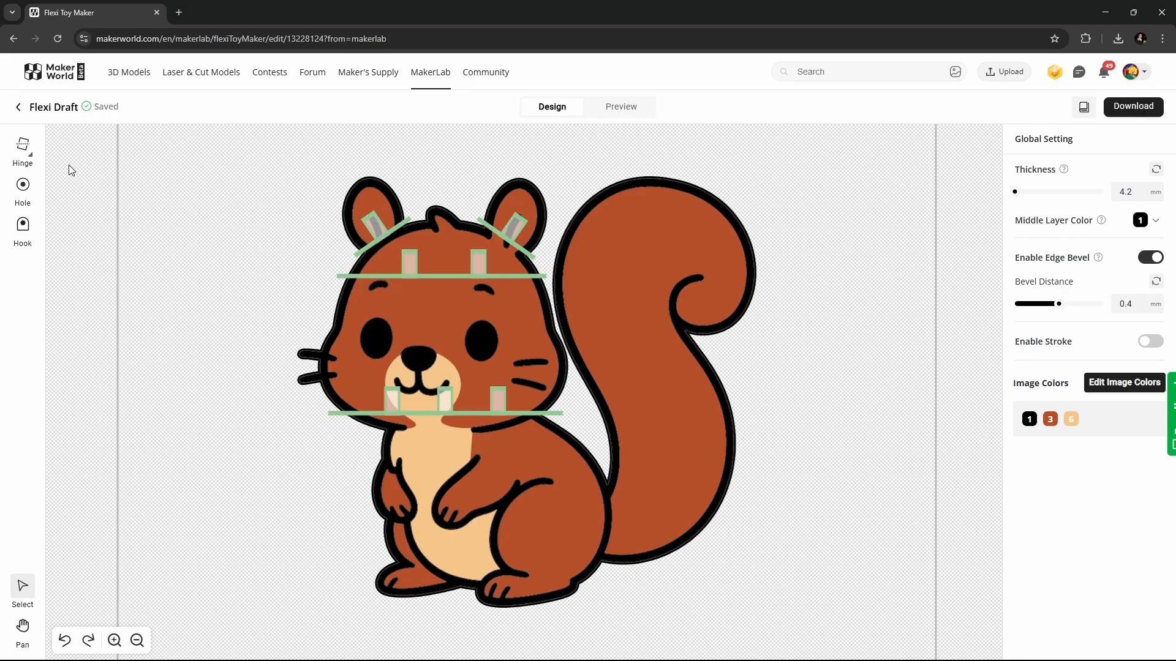
- Reopen the Hinge tool so the Thin hinge type options appear
{"action": "left_click", "coordinate": [23, 147]}
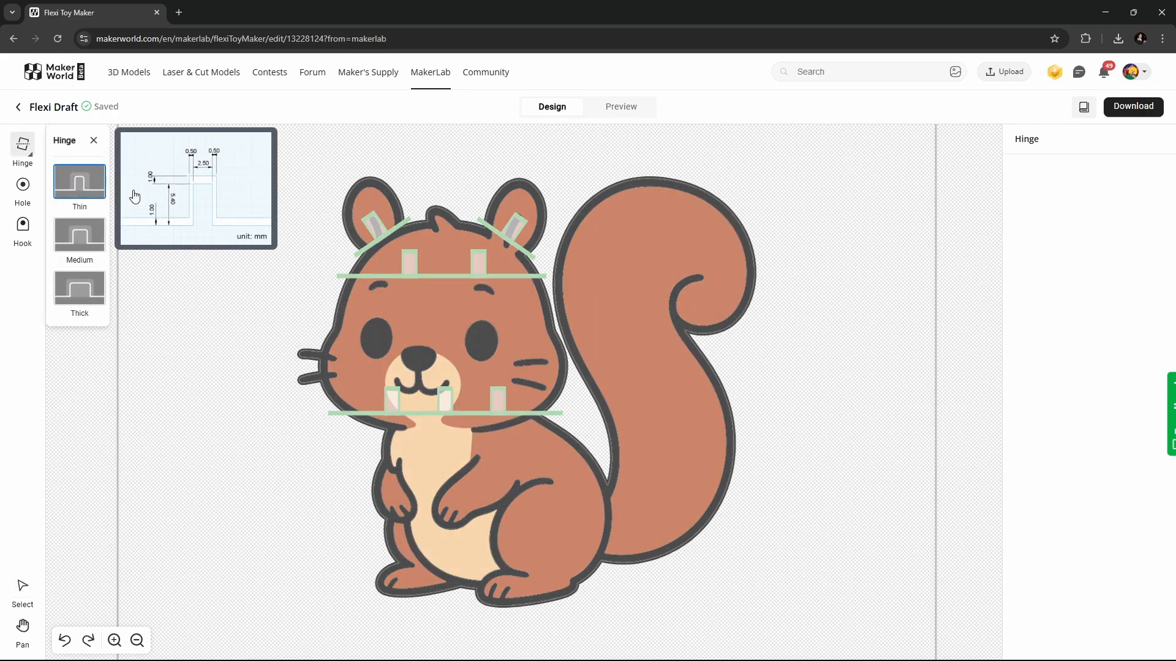
- Draw hinges across the upper, middle and lower tail, adding joints to the upper one
{"action": "left_click_drag", "start_coordinate": [550, 262], "coordinate": [784, 256]}
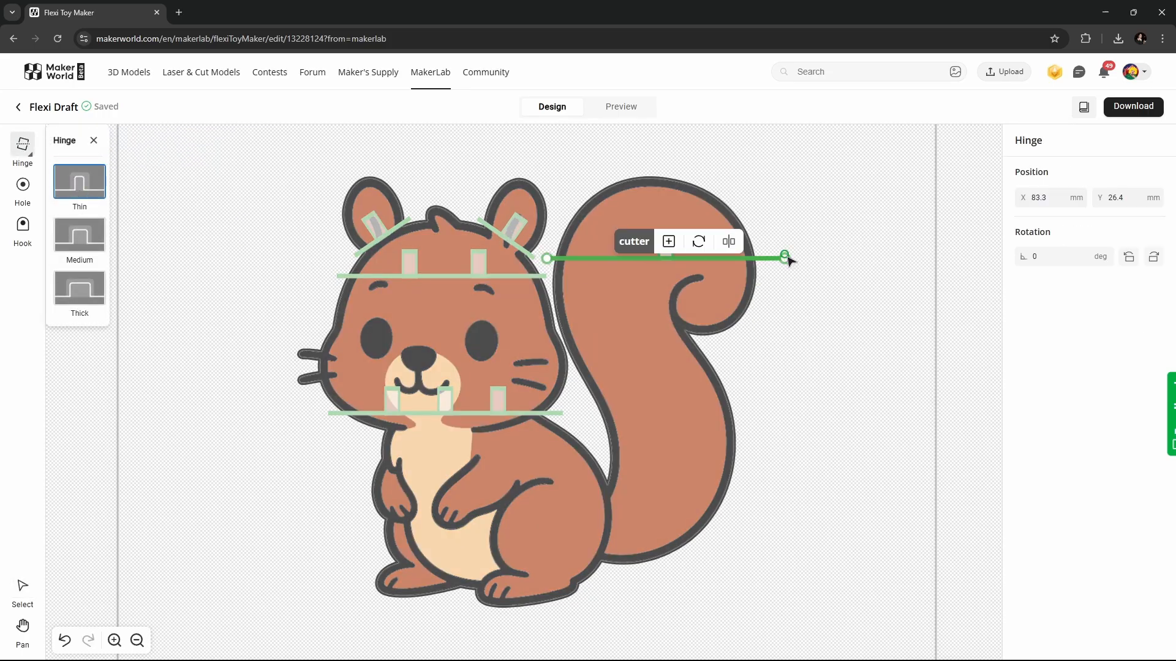
{"action": "left_click", "coordinate": [669, 242]}
{"action": "left_click_drag", "start_coordinate": [578, 386], "coordinate": [739, 386]}
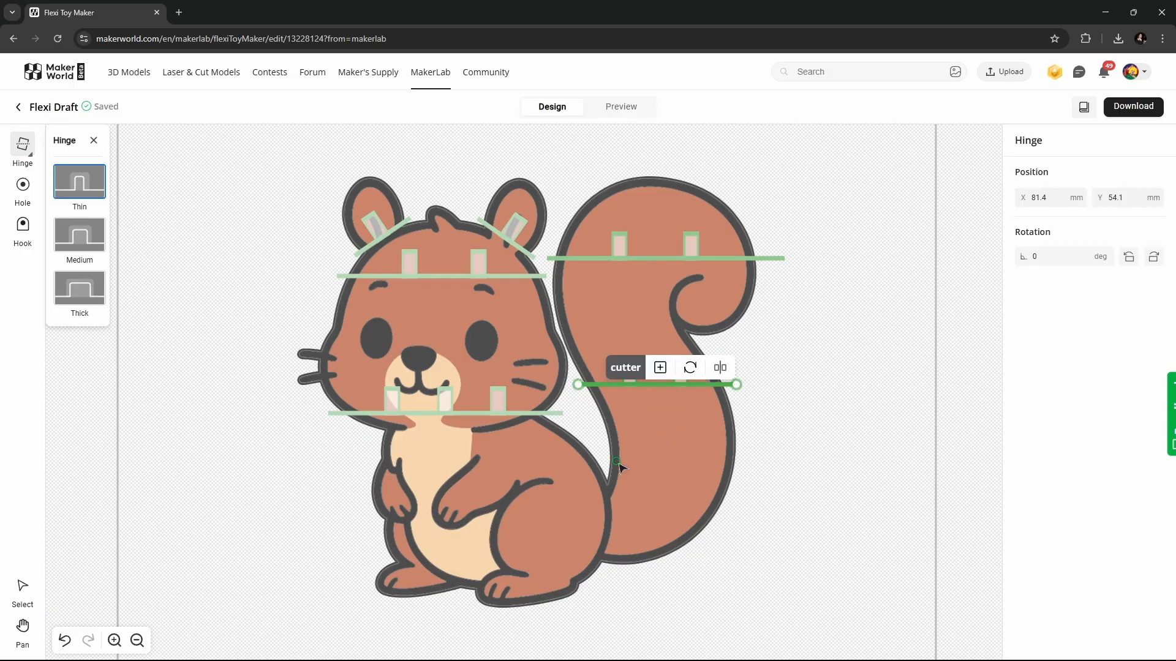
{"action": "left_click_drag", "start_coordinate": [603, 463], "coordinate": [635, 573]}
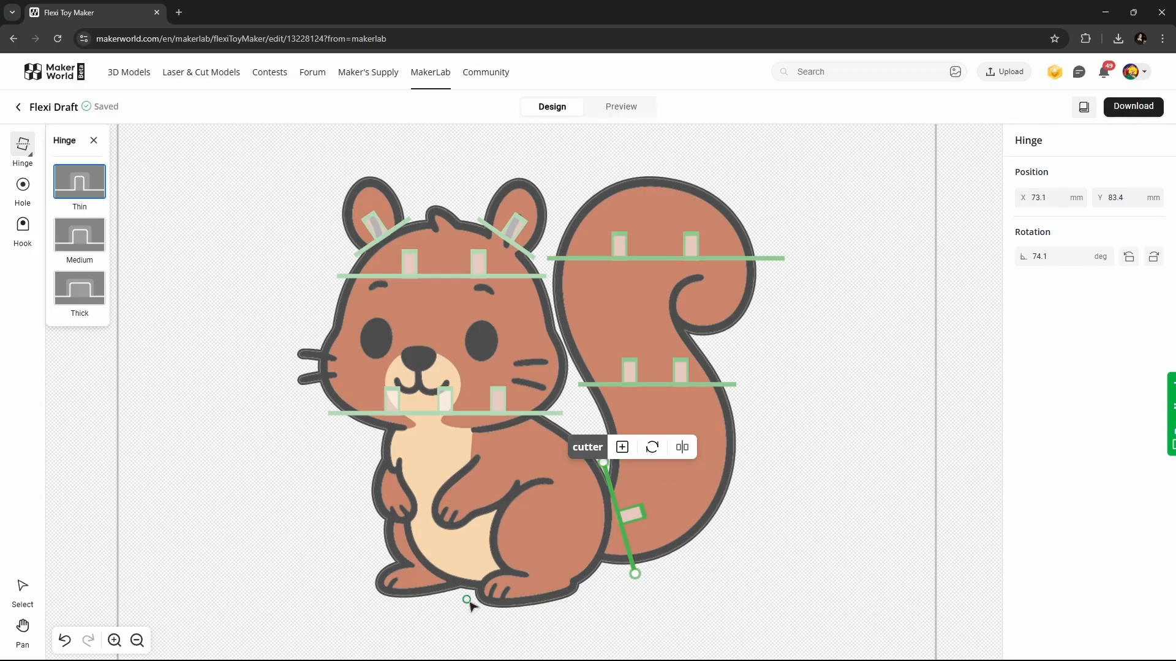
- Add a hinge across the feet with joints flipped upward and an extra joint
{"action": "left_click_drag", "start_coordinate": [609, 570], "coordinate": [360, 569]}
{"action": "left_click", "coordinate": [363, 589]}
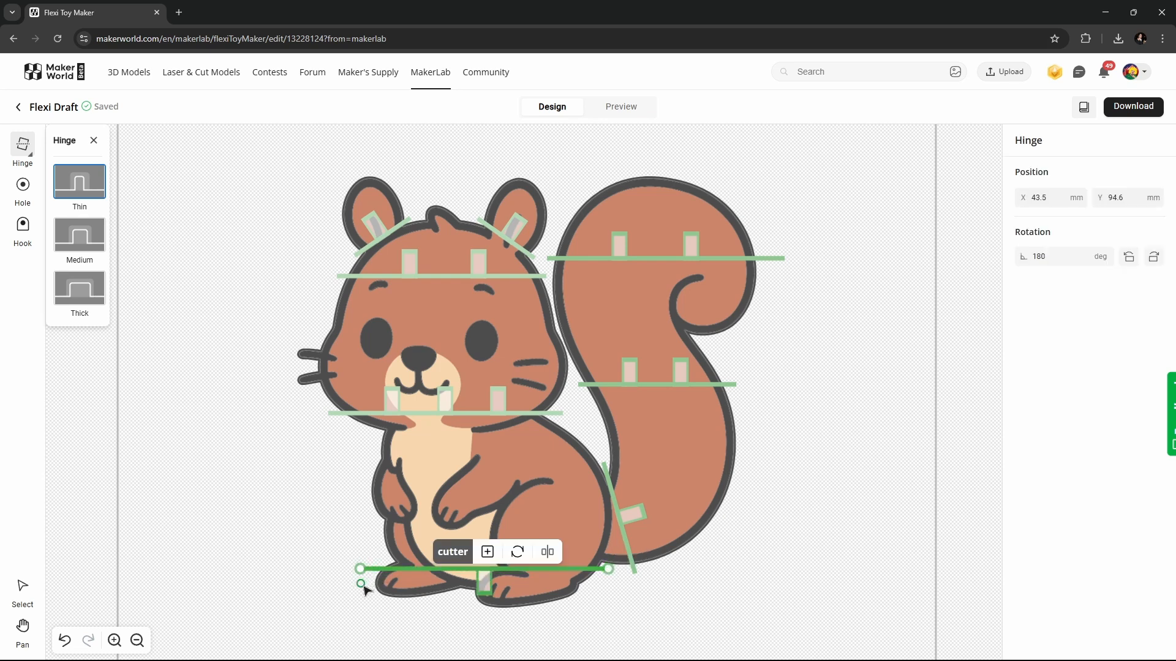
{"action": "left_click", "coordinate": [548, 554]}
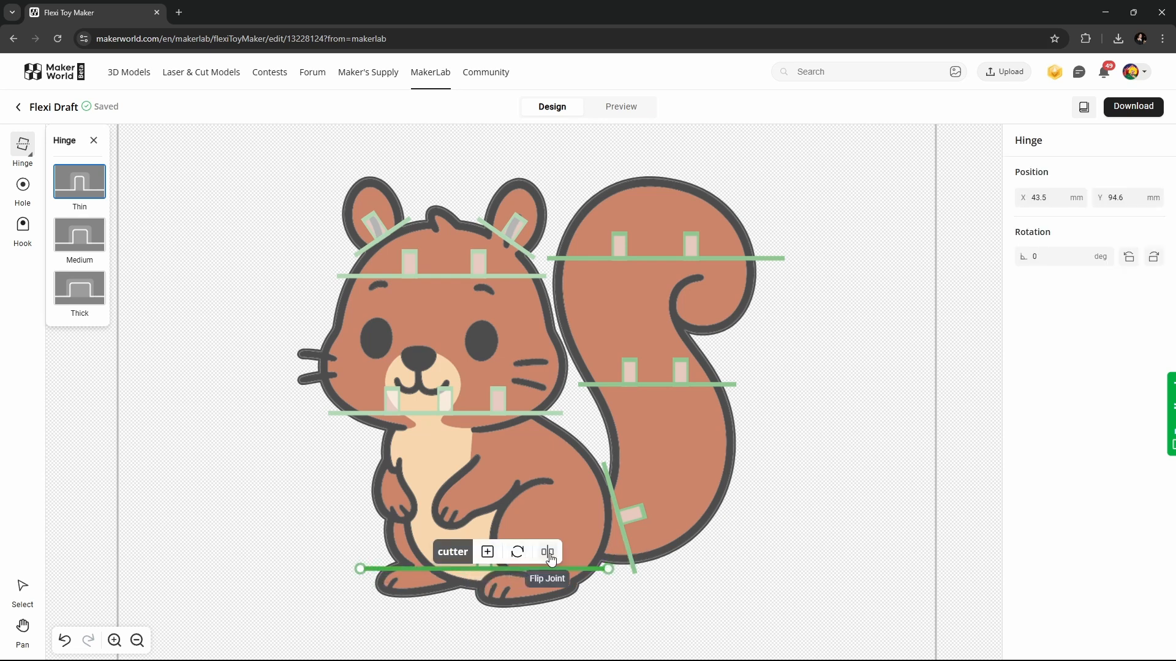
{"action": "left_click", "coordinate": [488, 553]}
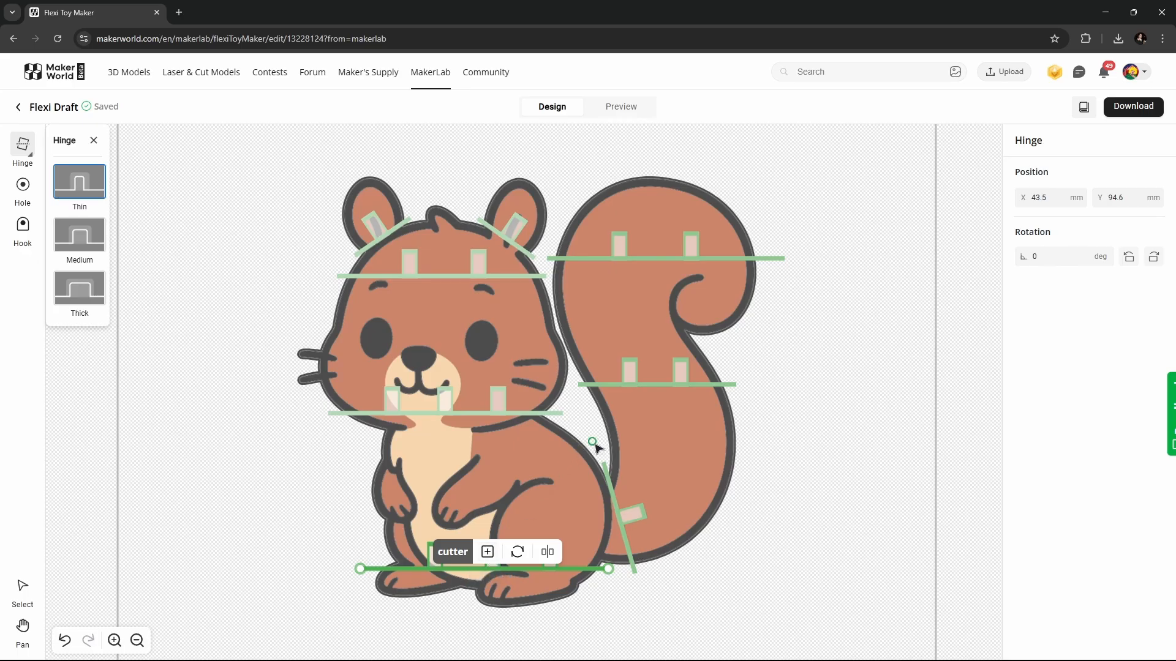
- Draw a diagonal hinge across the arms and belly, flip its joints and add a third joint
{"action": "mouse_move", "coordinate": [598, 453]}
{"action": "left_mouse_down"}
{"action": "mouse_move", "coordinate": [601, 467]}
{"action": "mouse_move", "coordinate": [386, 484]}
{"action": "mouse_move", "coordinate": [356, 458]}
{"action": "mouse_move", "coordinate": [359, 520]}
{"action": "mouse_move", "coordinate": [360, 477]}
{"action": "mouse_move", "coordinate": [341, 462]}
{"action": "mouse_move", "coordinate": [348, 532]}
{"action": "left_mouse_up"}
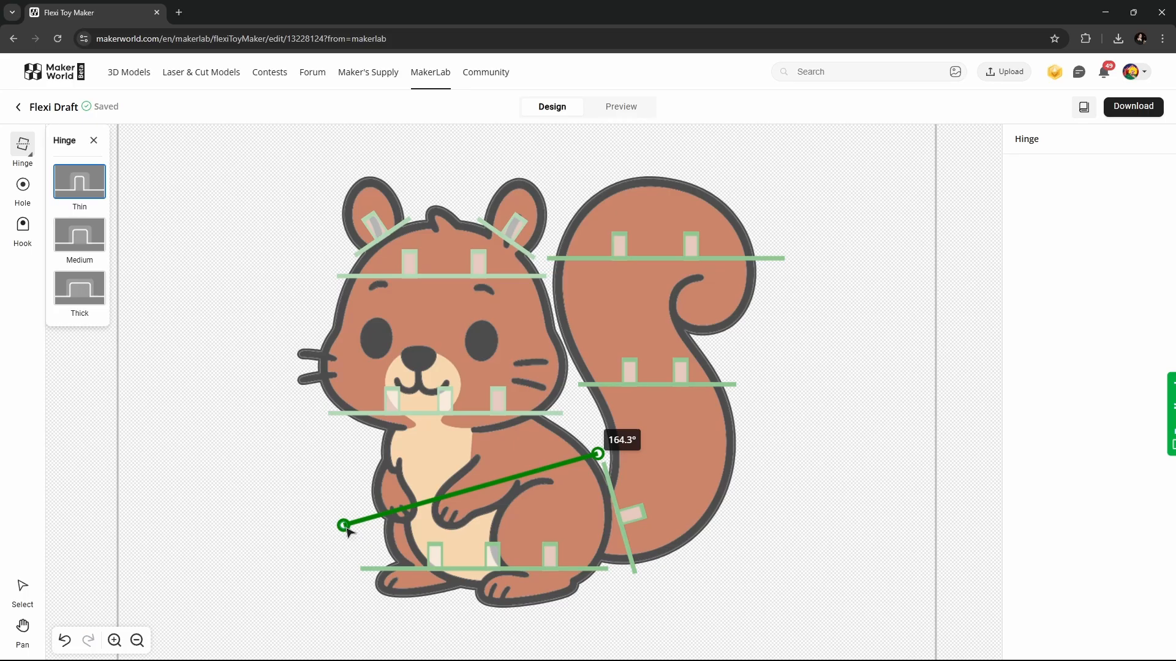
{"action": "left_click_drag", "start_coordinate": [347, 532], "coordinate": [345, 524]}
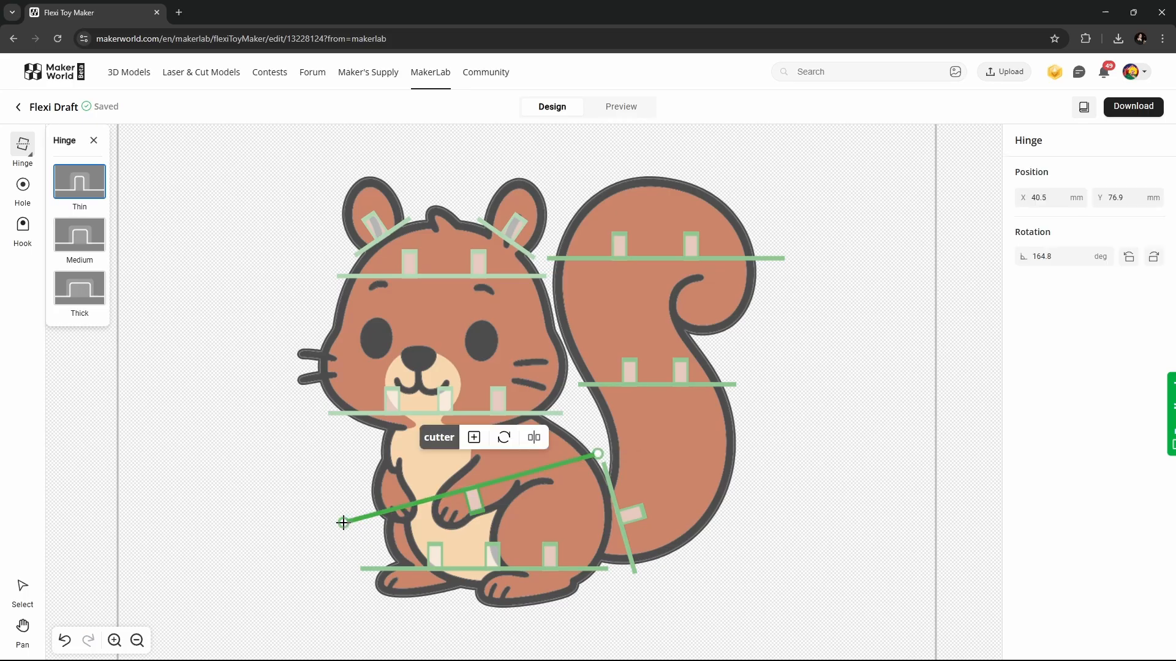
{"action": "left_click", "coordinate": [534, 438]}
{"action": "left_click", "coordinate": [479, 442]}
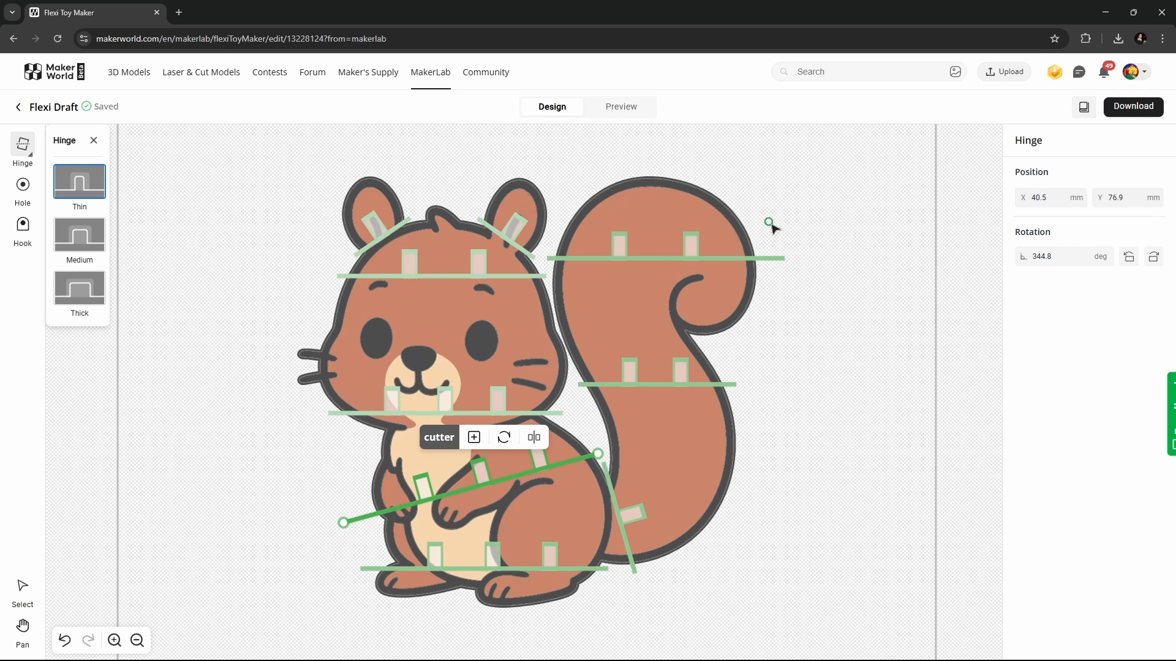
- Attempt a diagonal hinge from the tail tip inward and abandon it as invalid
{"action": "left_click_drag", "start_coordinate": [769, 191], "coordinate": [576, 410]}
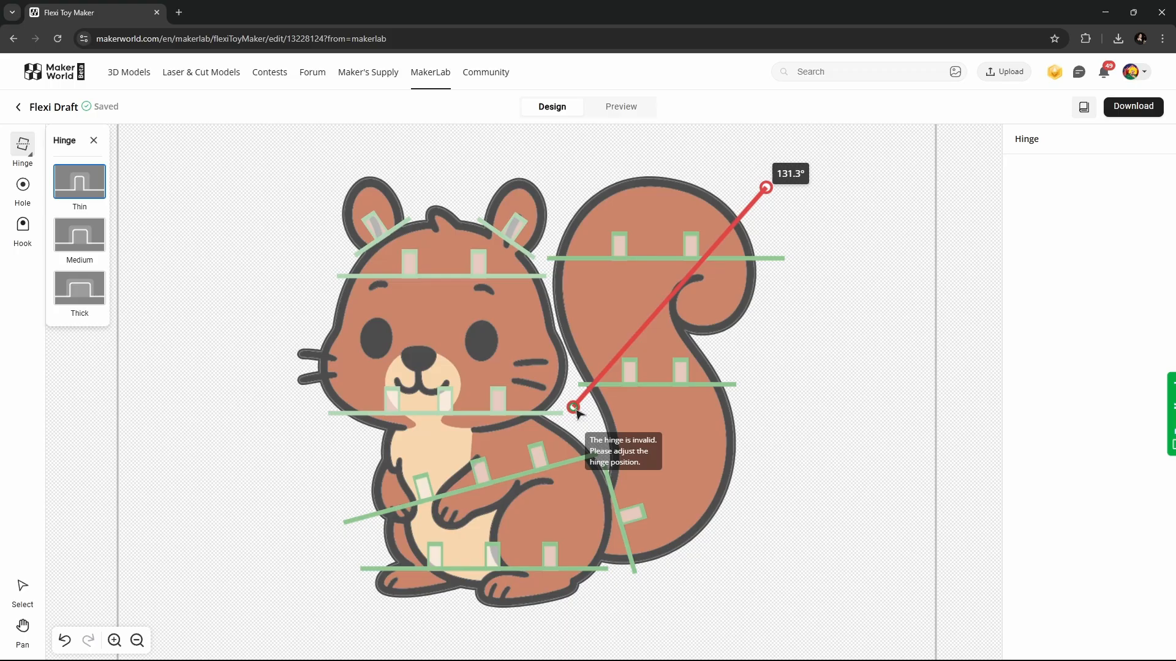
{"action": "mouse_move", "coordinate": [576, 409]}
{"action": "left_mouse_down"}
{"action": "mouse_move", "coordinate": [591, 347]}
{"action": "mouse_move", "coordinate": [601, 412]}
{"action": "mouse_move", "coordinate": [585, 421]}
{"action": "left_mouse_up"}
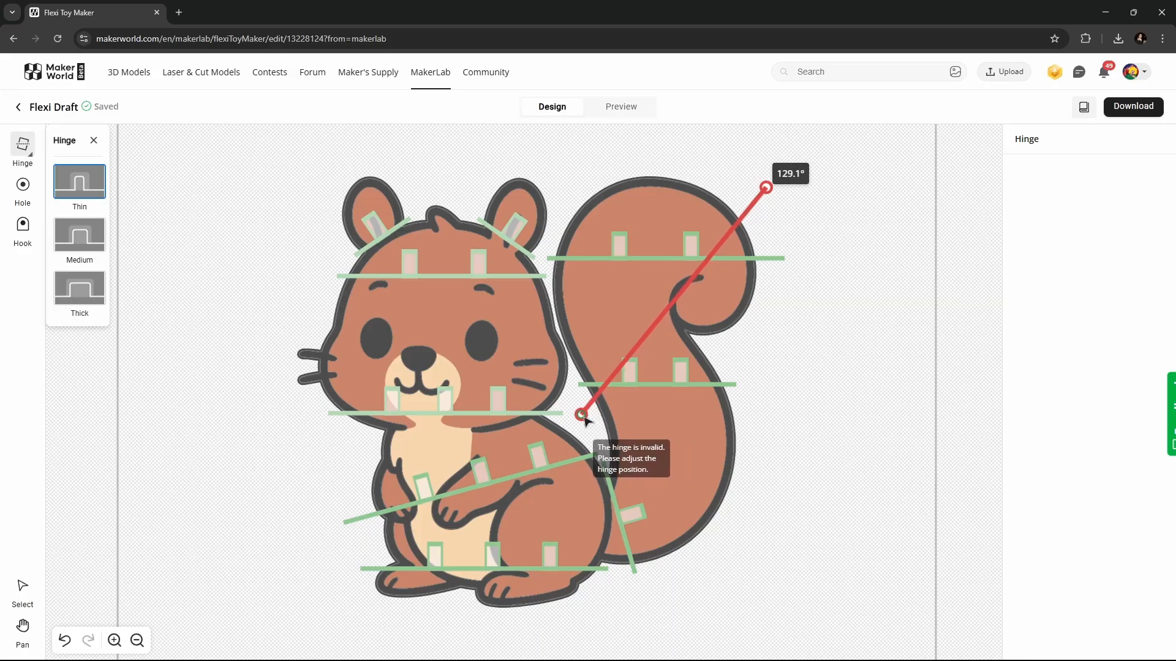
{"action": "left_click_drag", "start_coordinate": [584, 417], "coordinate": [582, 414]}
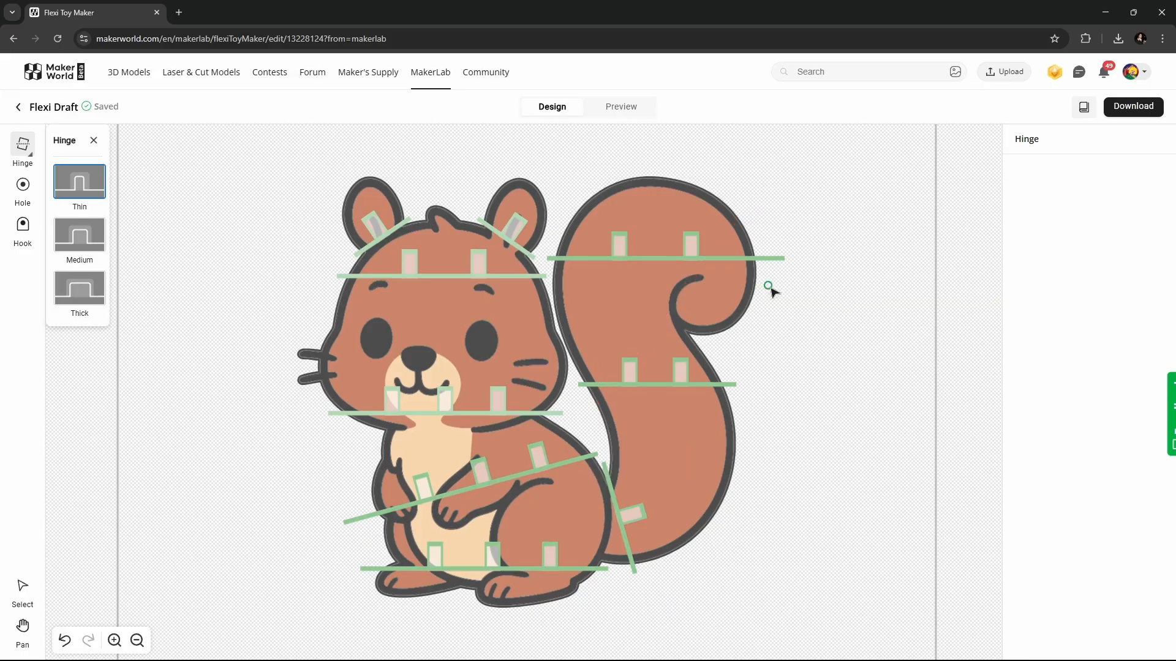
- Draw a hinge across the tail's upper curl with flipped joints and an extra joint
{"action": "left_click_drag", "start_coordinate": [772, 276], "coordinate": [572, 372]}
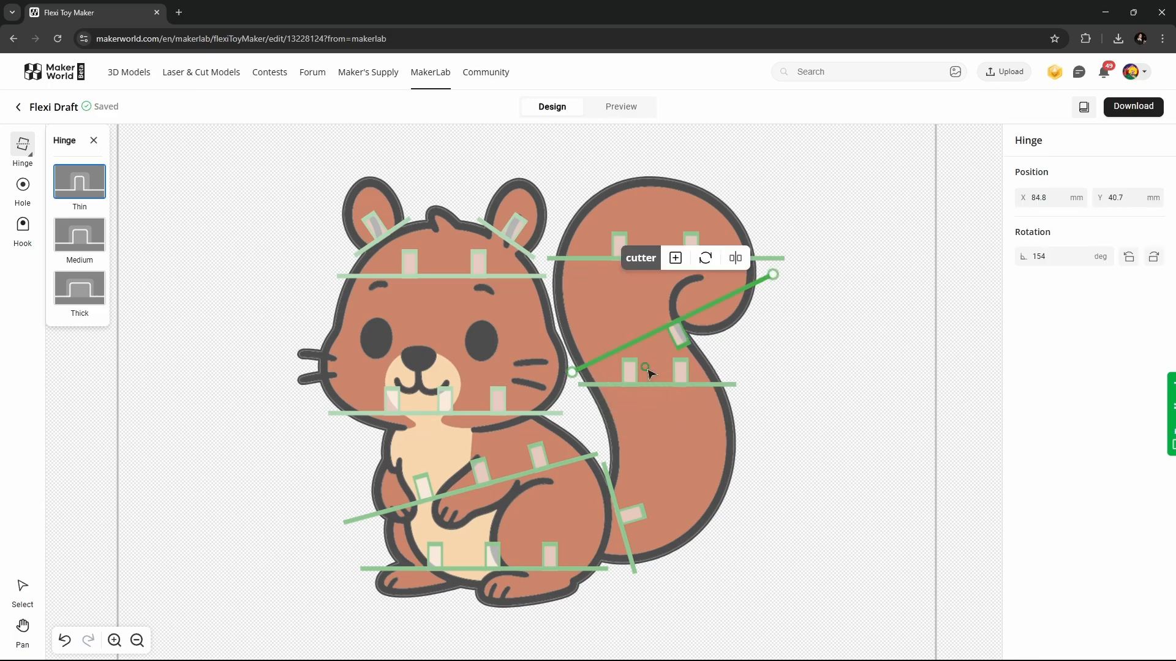
{"action": "left_click", "coordinate": [735, 258]}
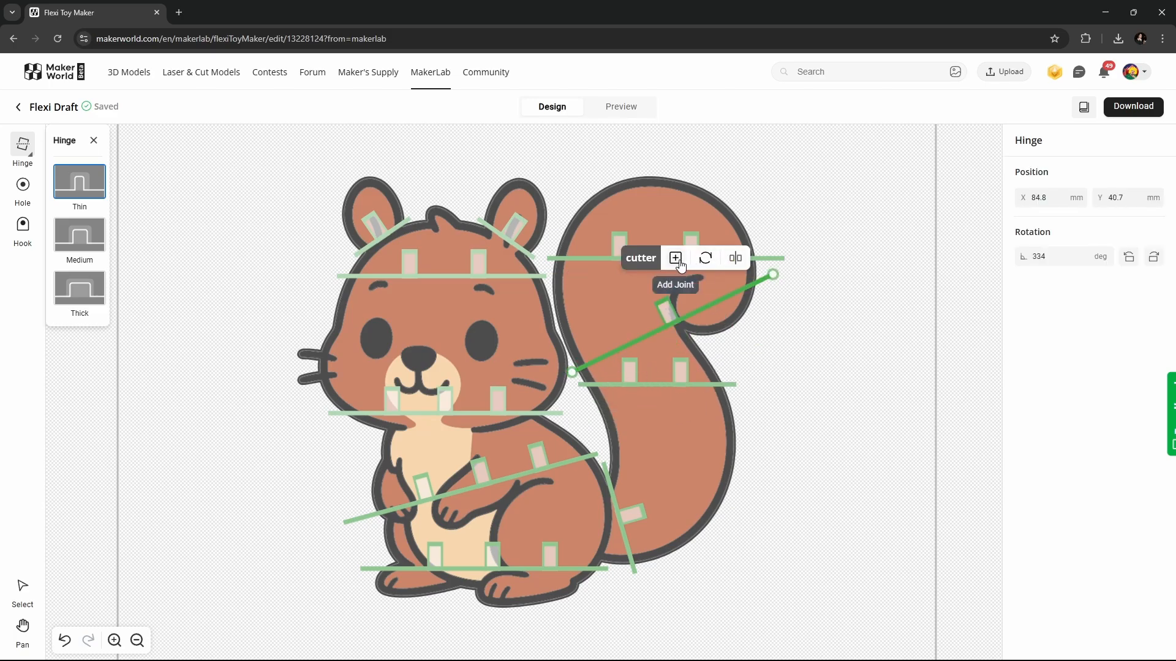
{"action": "left_click", "coordinate": [675, 257]}
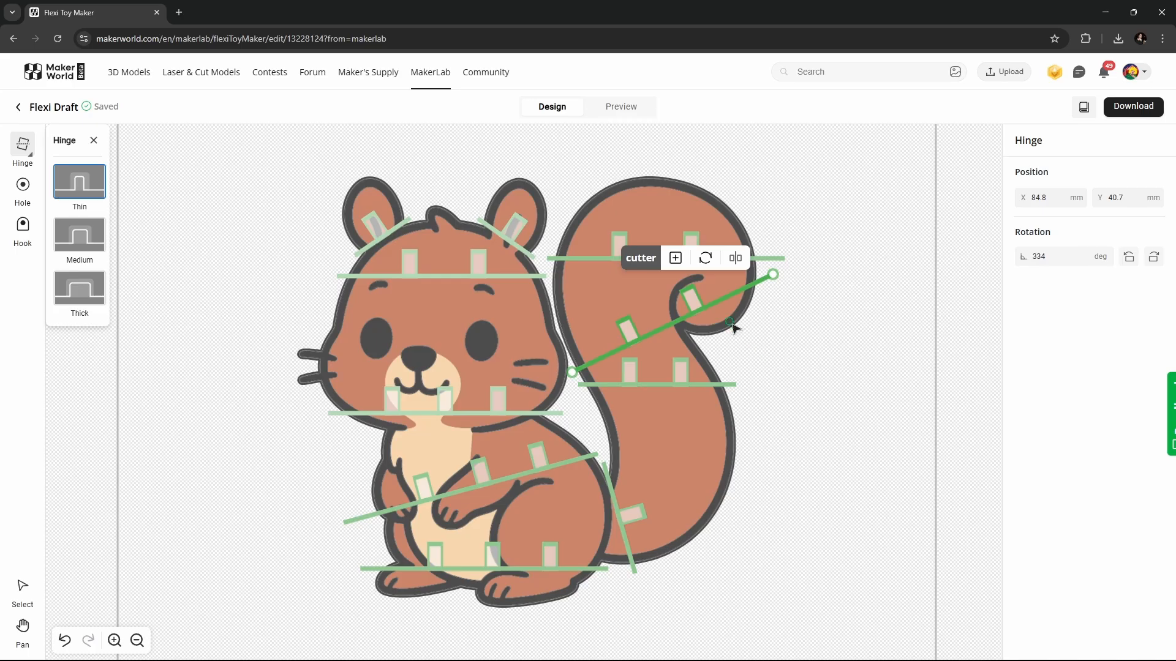
- Leave hinge placement, select the slanted tail hinge and delete it
{"action": "key", "text": "Escape"}
{"action": "left_click", "coordinate": [722, 300]}
{"action": "key", "text": "Delete"}
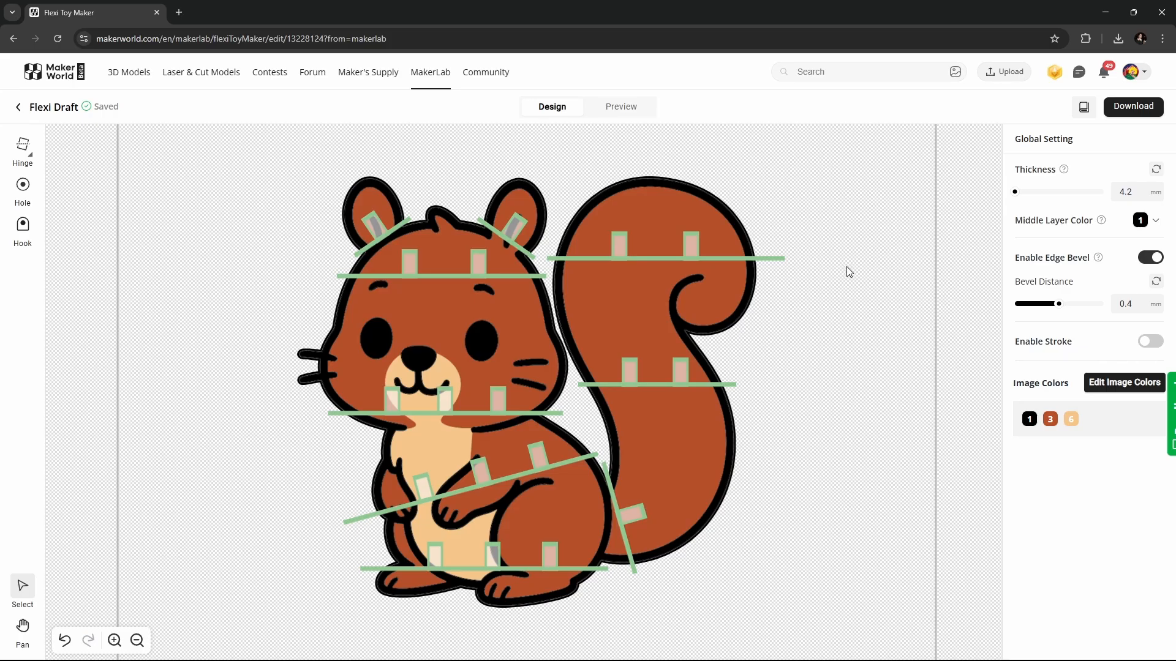
- Open the Preview tab to generate the 3D mesh of the squirrel toy
{"action": "left_click", "coordinate": [610, 107]}
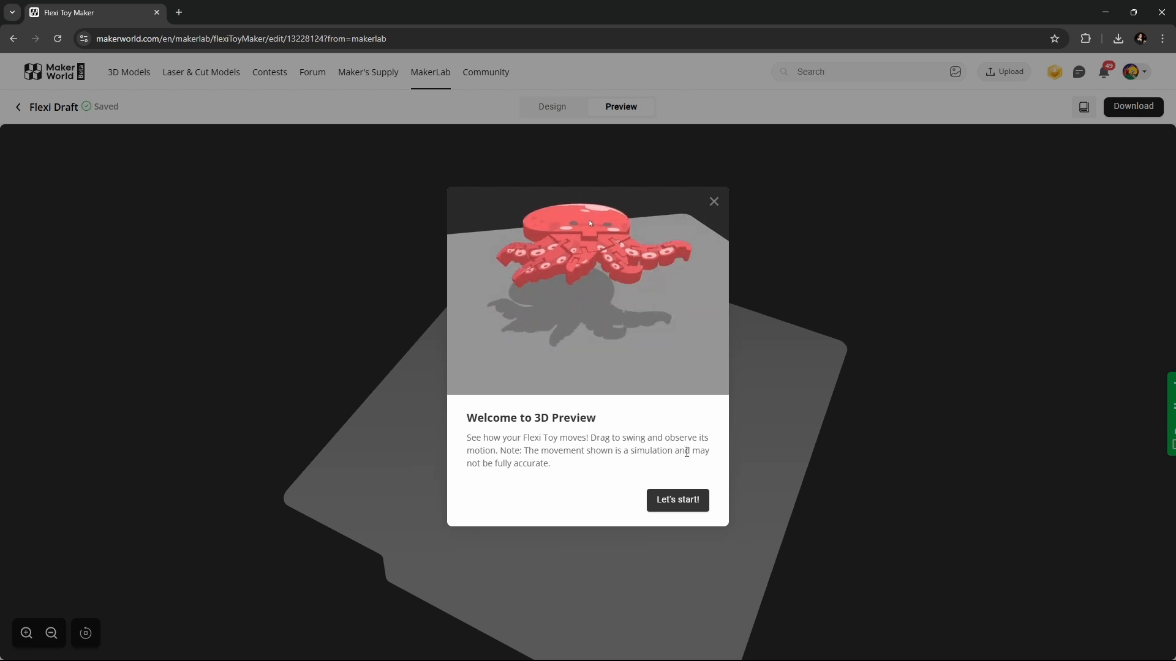
- Dismiss the Welcome to 3D Preview message and reset the squirrel's model position
{"action": "left_click", "coordinate": [681, 504]}
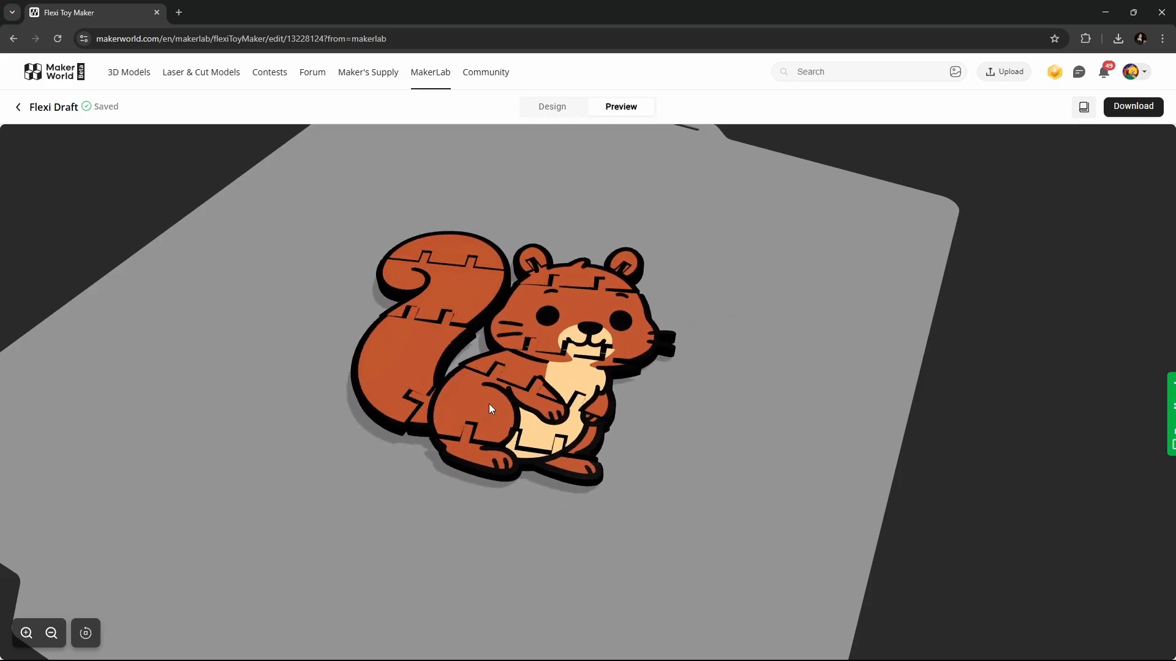
{"action": "left_click", "coordinate": [86, 633]}
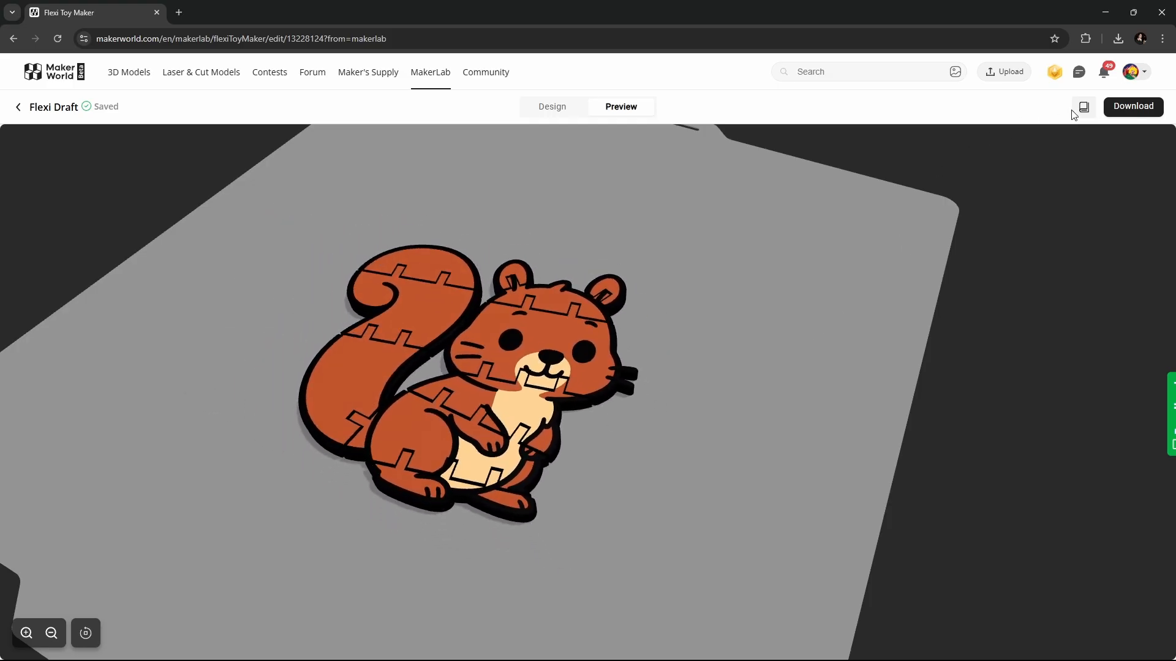
- Download the squirrel flexi toy as a 3MF for the A1 printer with a 0.4 nozzle
{"action": "left_click", "coordinate": [1125, 114]}
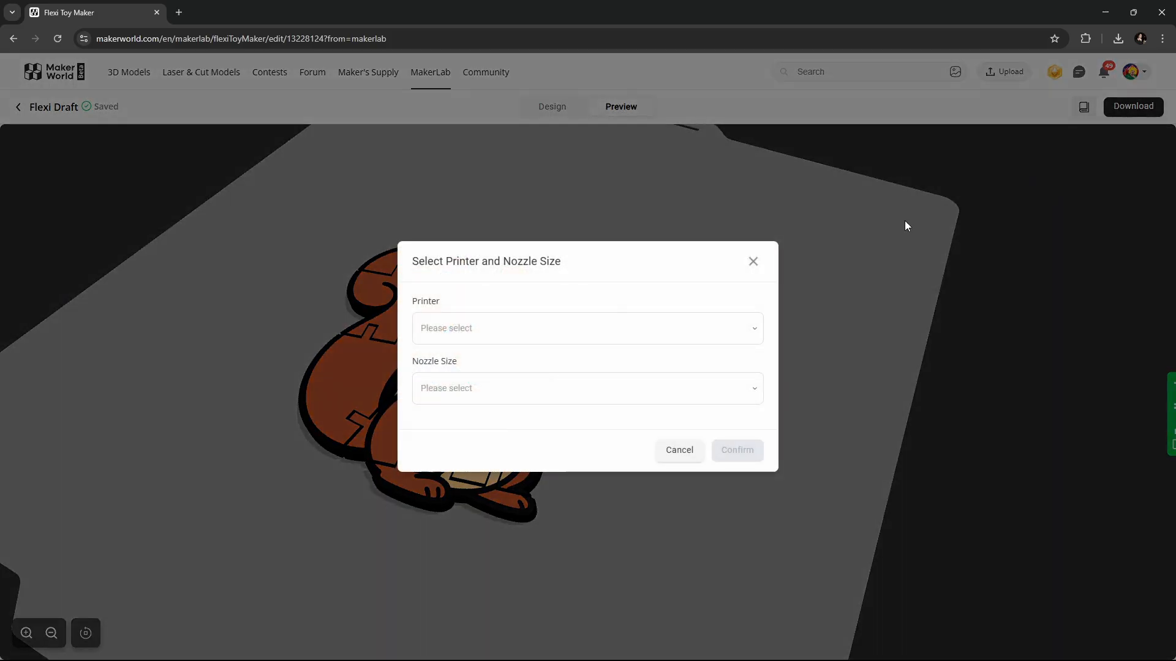
{"action": "left_click", "coordinate": [513, 338]}
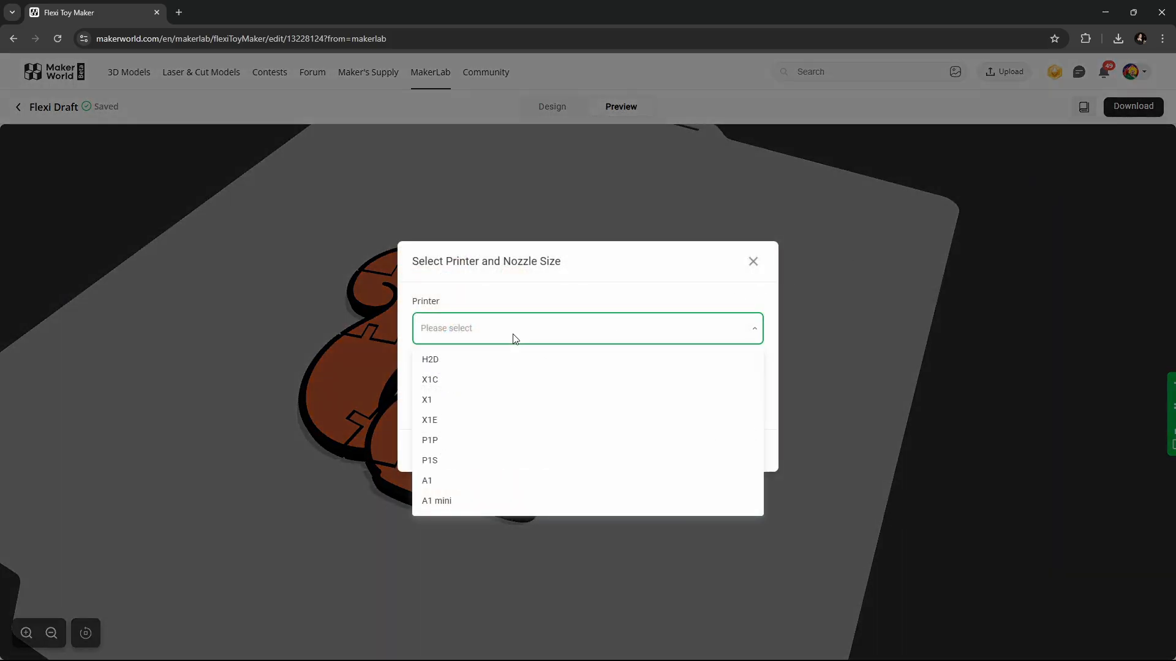
{"action": "left_click", "coordinate": [505, 486]}
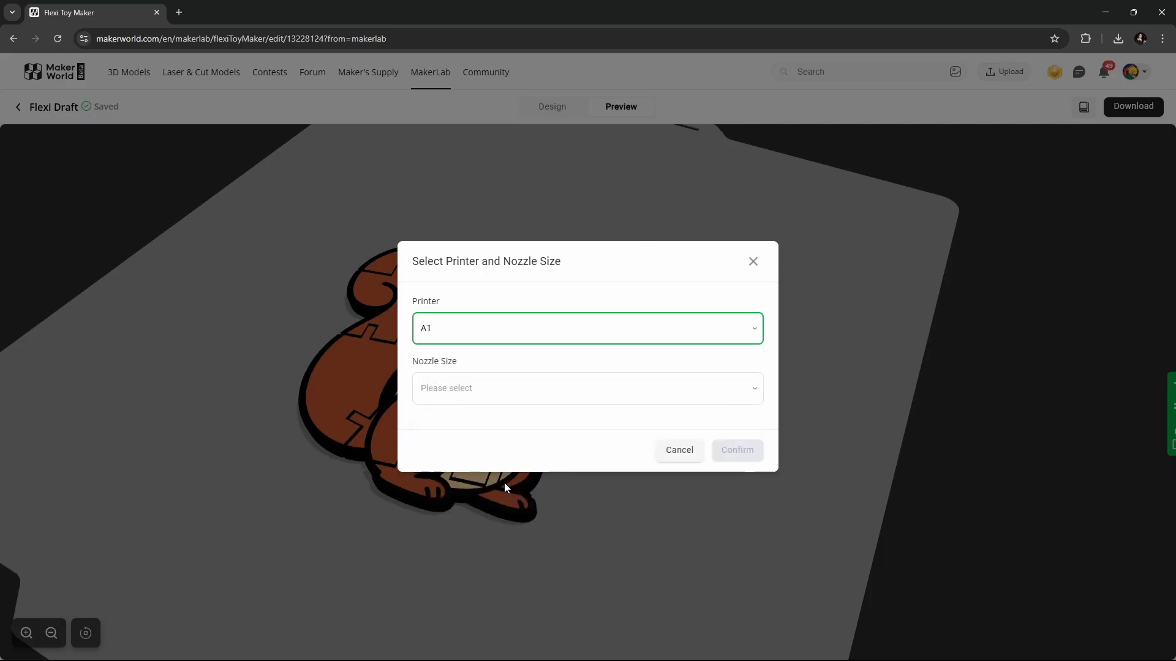
{"action": "left_click", "coordinate": [479, 393]}
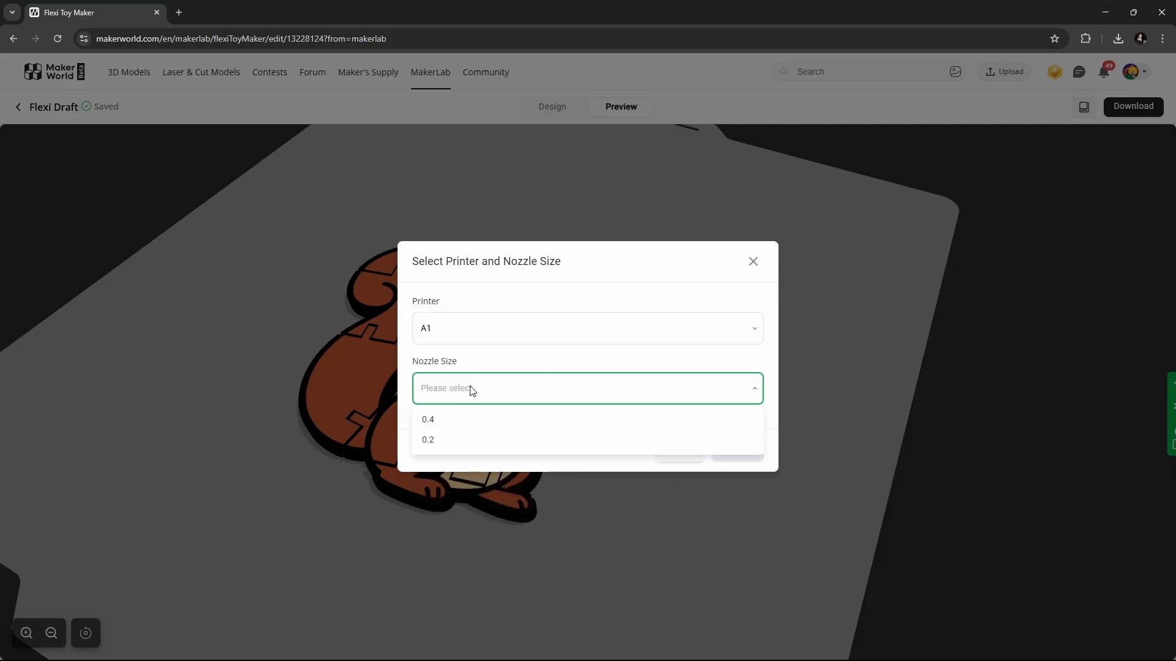
{"action": "left_click", "coordinate": [452, 421]}
{"action": "left_click", "coordinate": [744, 456]}
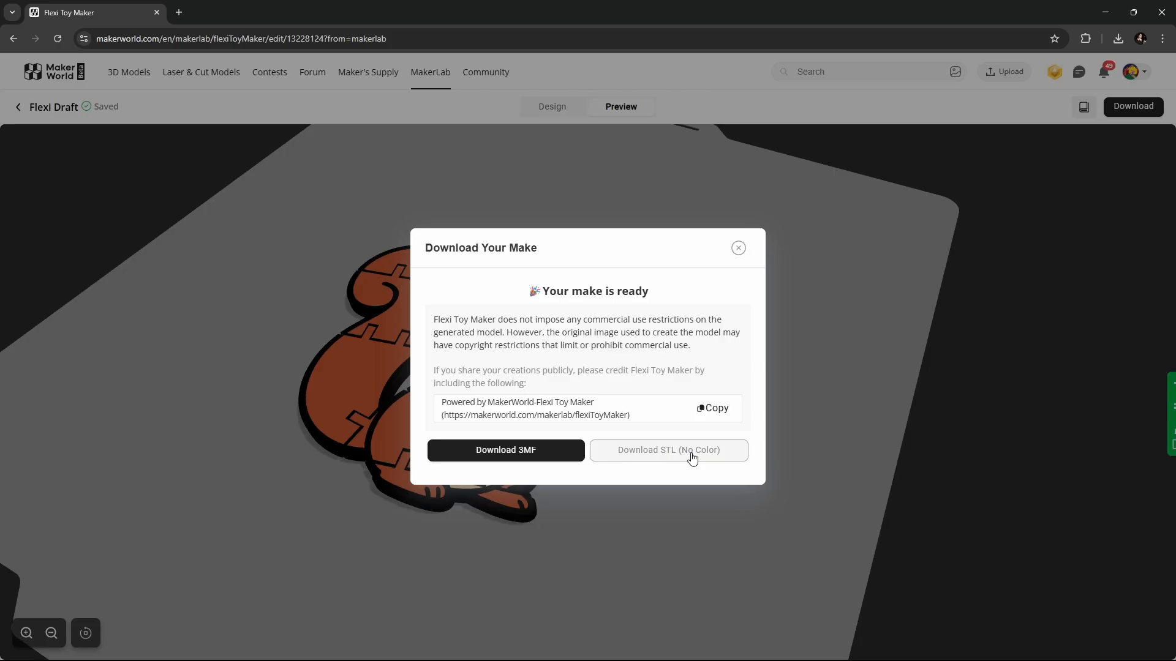
{"action": "left_click", "coordinate": [541, 455]}
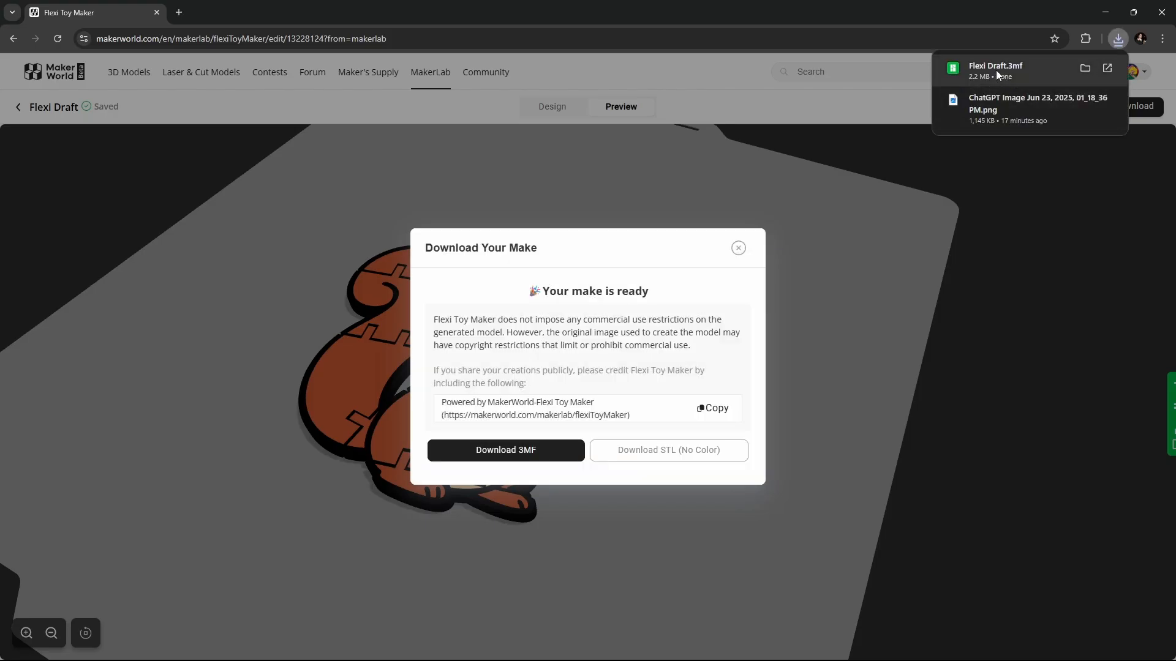
- Open Flexi Draft.3mf in Bambu Studio and rotate the squirrel 90° to stand upright
{"action": "left_click", "coordinate": [996, 70]}
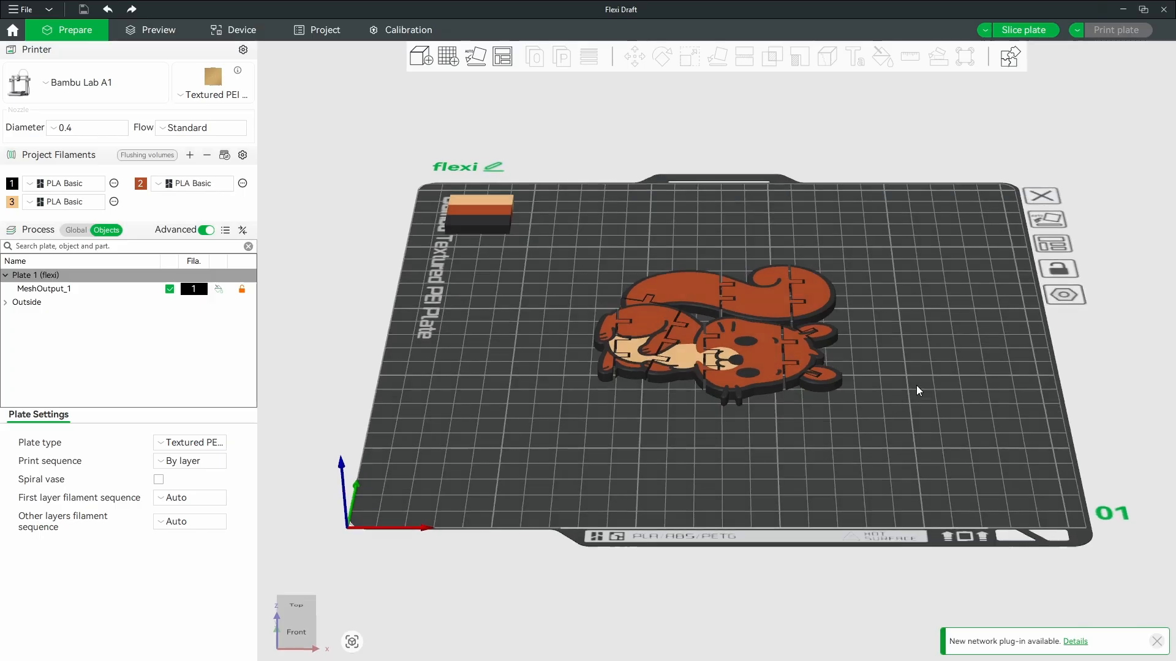
{"action": "scroll", "coordinate": [916, 403], "scroll_direction": "up", "scroll_amount": 3}
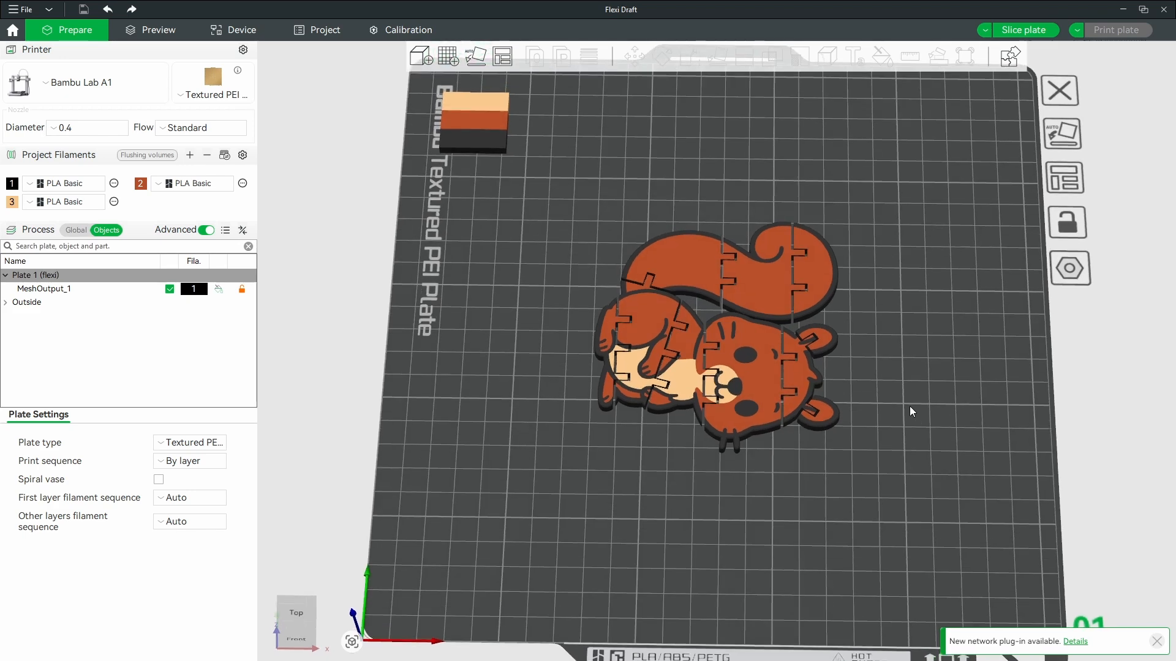
{"action": "scroll", "coordinate": [742, 355], "scroll_direction": "down", "scroll_amount": 4}
{"action": "left_click", "coordinate": [673, 363]}
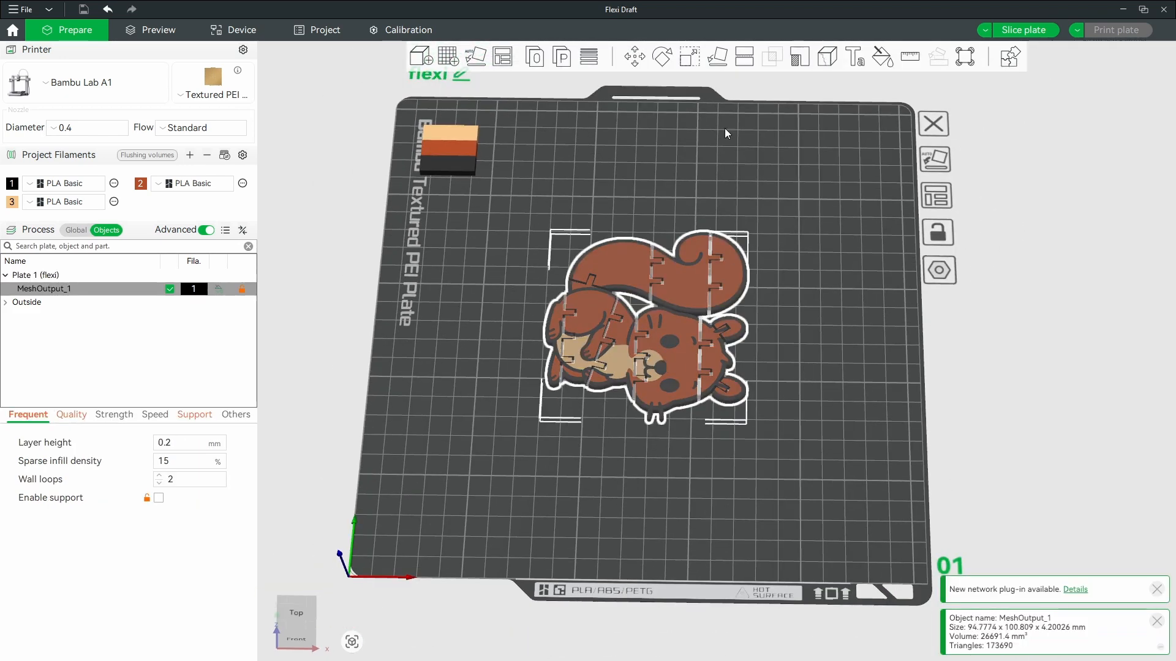
{"action": "left_click", "coordinate": [662, 57]}
{"action": "left_click_drag", "start_coordinate": [697, 417], "coordinate": [661, 255]}
- Reselect the squirrel and bring up its scale settings at Size X 100.81
{"action": "left_click", "coordinate": [843, 367]}
{"action": "right_click_drag", "start_coordinate": [842, 368], "coordinate": [766, 397]}
{"action": "scroll", "coordinate": [765, 395], "scroll_direction": "up", "scroll_amount": 5}
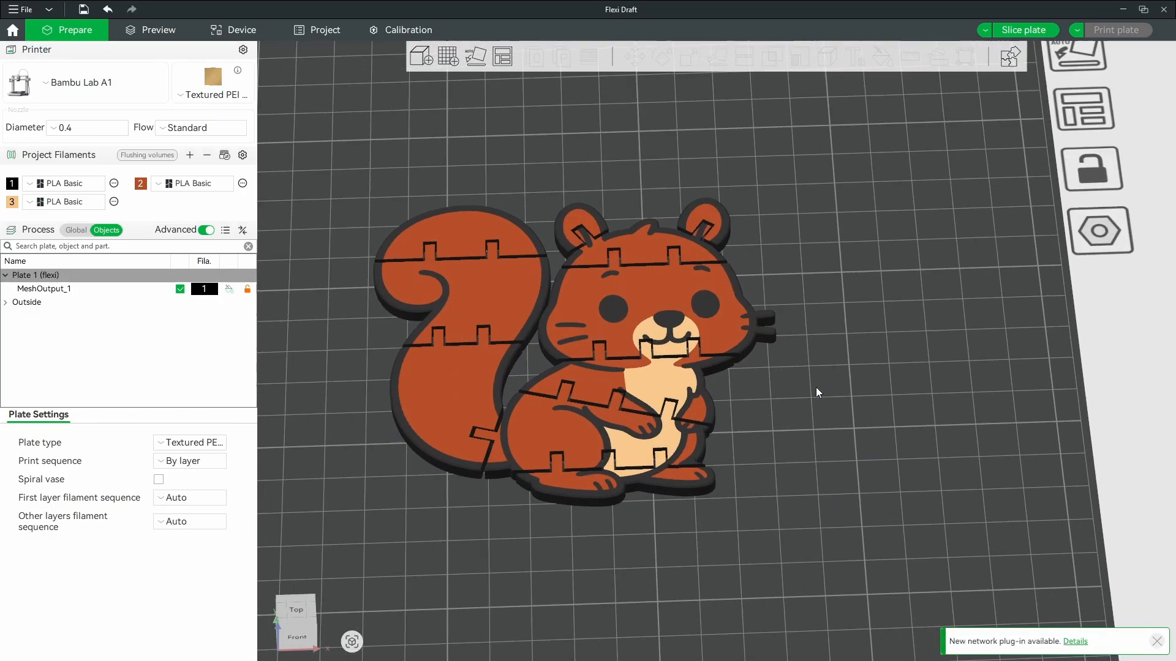
{"action": "scroll", "coordinate": [813, 429], "scroll_direction": "down", "scroll_amount": 6}
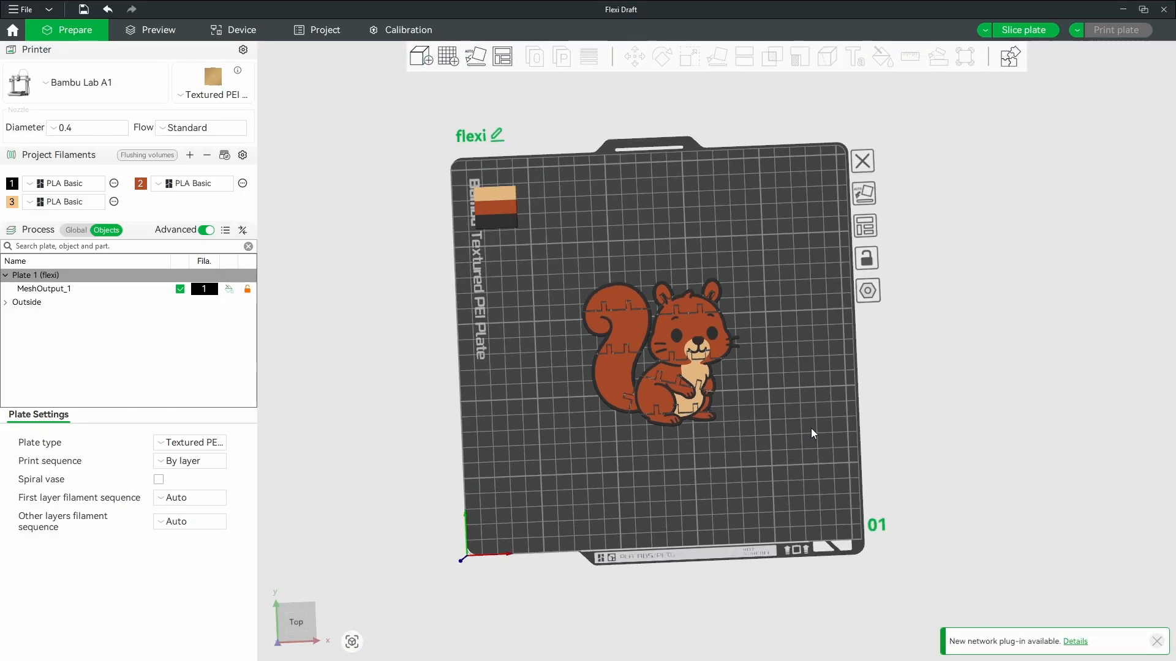
{"action": "mouse_move", "coordinate": [811, 428]}
{"action": "left_mouse_down"}
{"action": "mouse_move", "coordinate": [811, 373]}
{"action": "mouse_move", "coordinate": [810, 414]}
{"action": "left_mouse_up"}
{"action": "scroll", "coordinate": [766, 386], "scroll_direction": "up", "scroll_amount": 2}
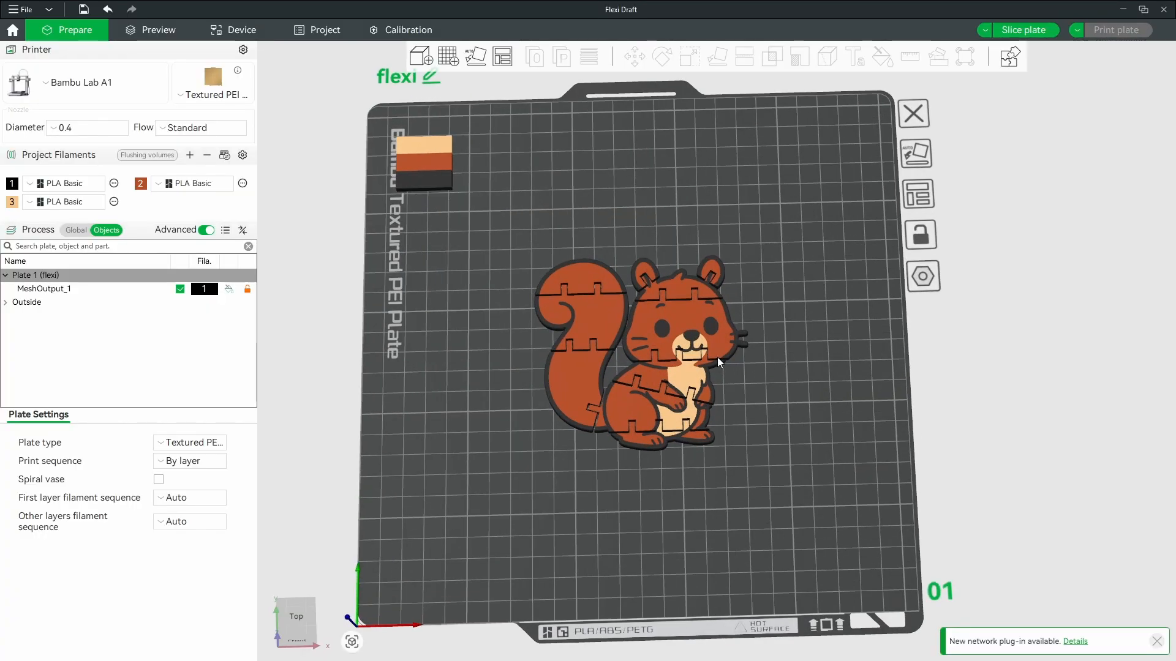
{"action": "left_click", "coordinate": [717, 358]}
{"action": "key", "text": "s"}
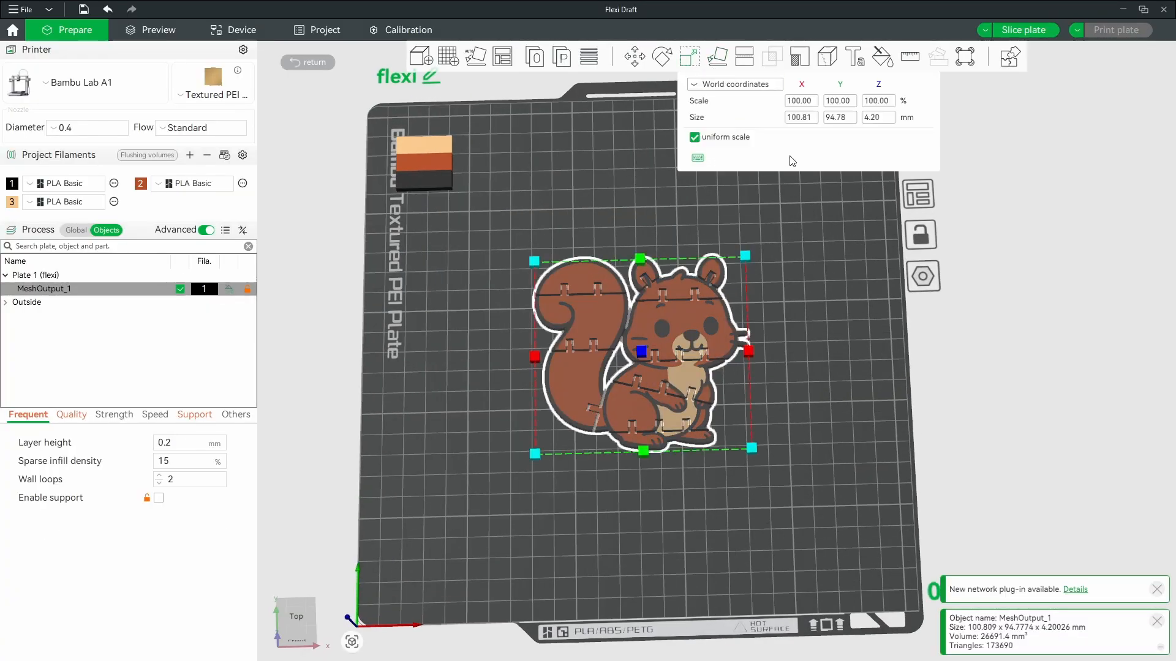
{"action": "left_click", "coordinate": [798, 121]}
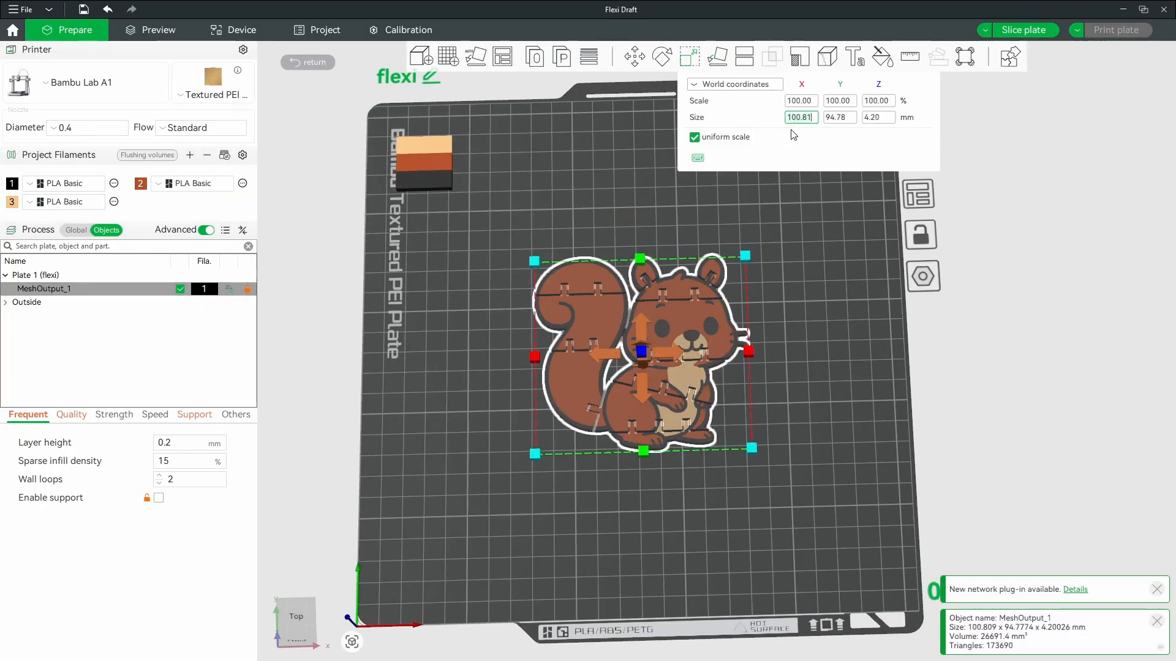
- Apply the 85 mm X size so the squirrel measures 85 × 79.91 mm
{"action": "key", "text": "Return"}
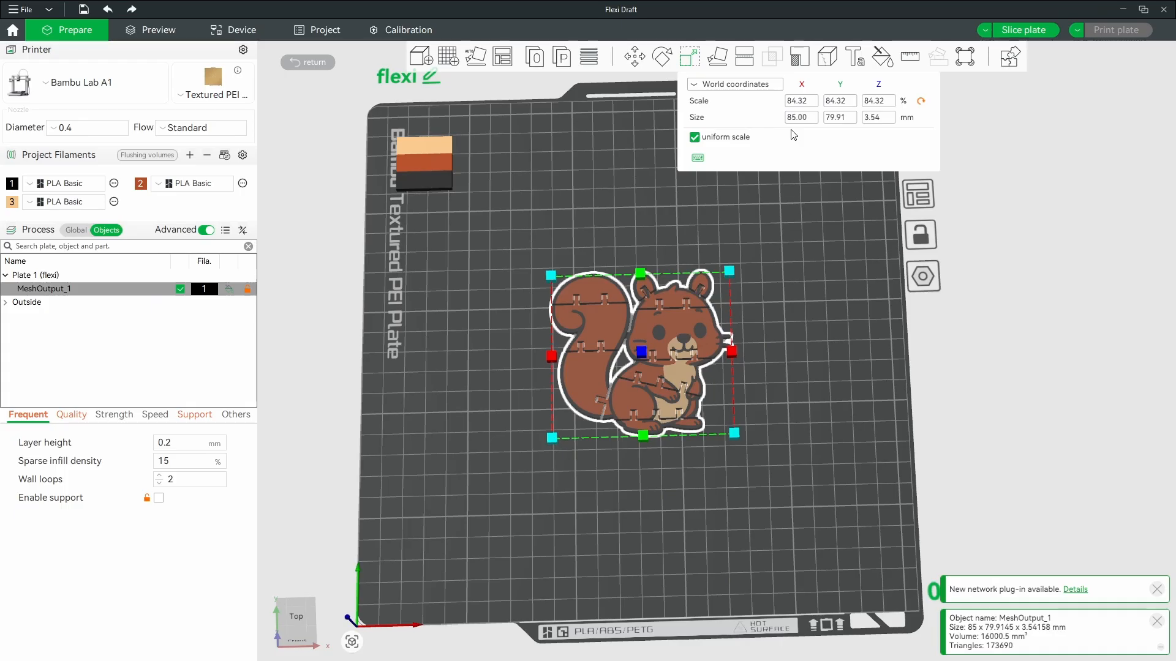
{"action": "left_click", "coordinate": [815, 282]}
{"action": "left_click", "coordinate": [705, 328]}
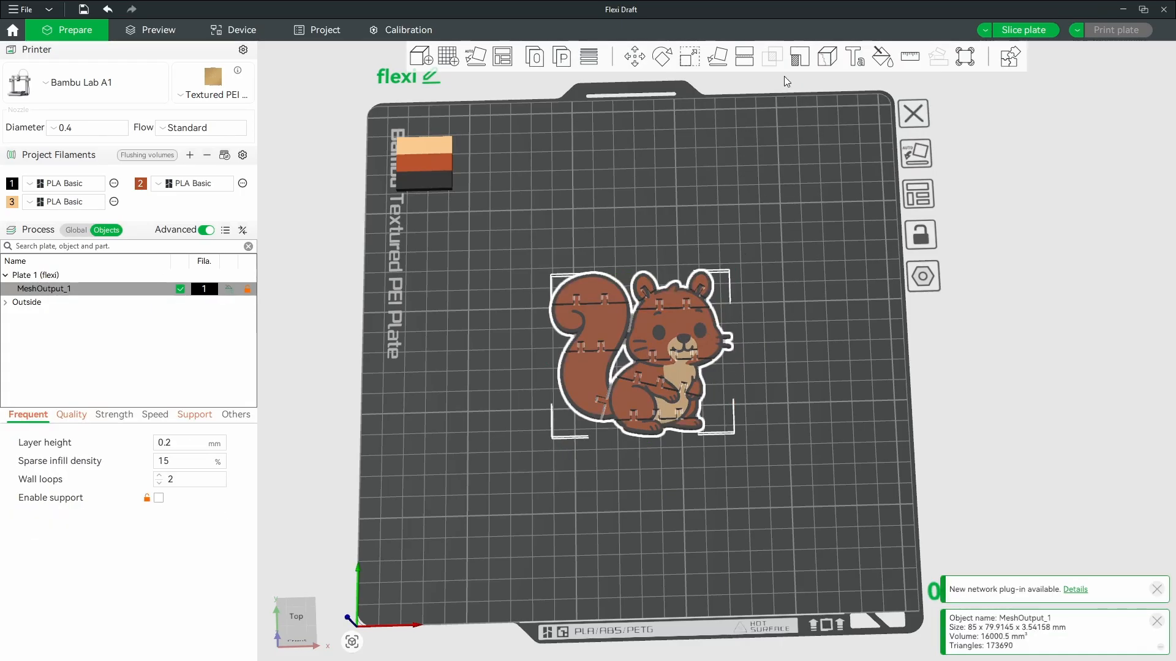
{"action": "left_click", "coordinate": [689, 57]}
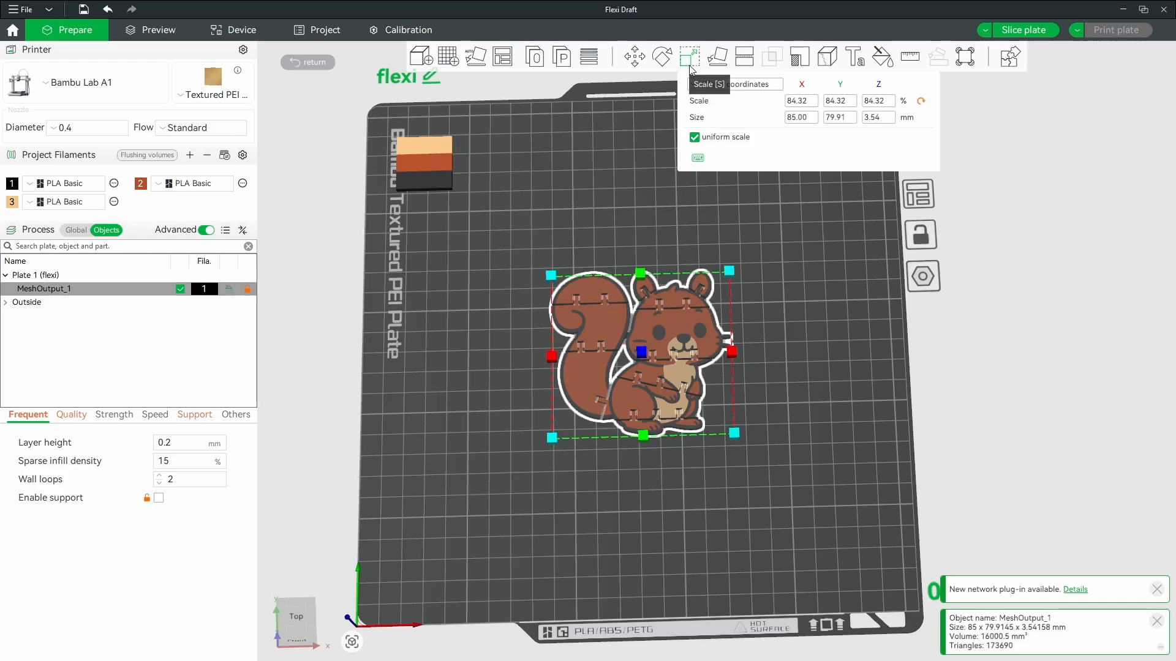
- Try setting the squirrel's Z thickness from 3.54 to 3 mm
{"action": "left_click", "coordinate": [798, 117]}
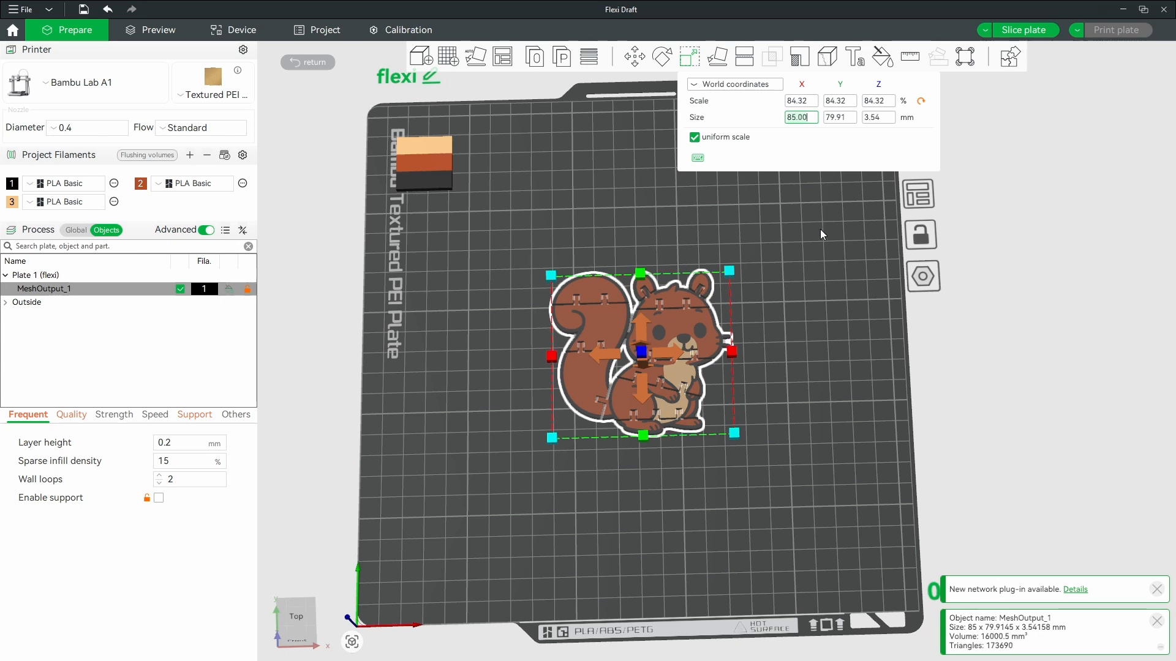
{"action": "left_click", "coordinate": [878, 119]}
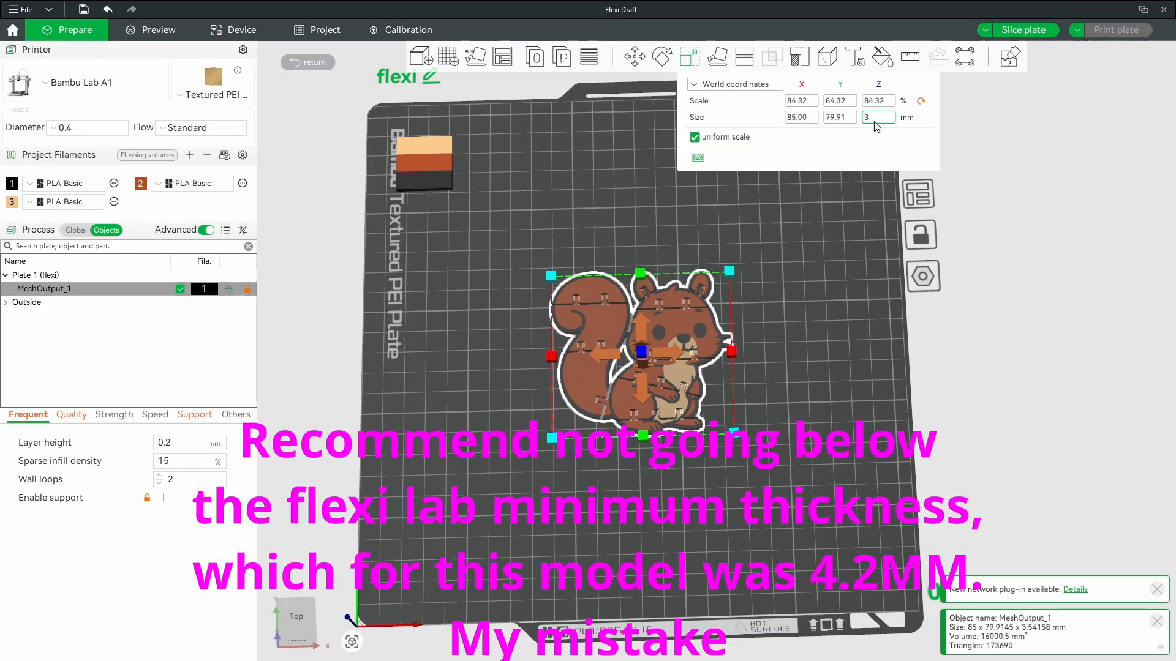
{"action": "left_click", "coordinate": [791, 304]}
{"action": "left_click", "coordinate": [687, 283]}
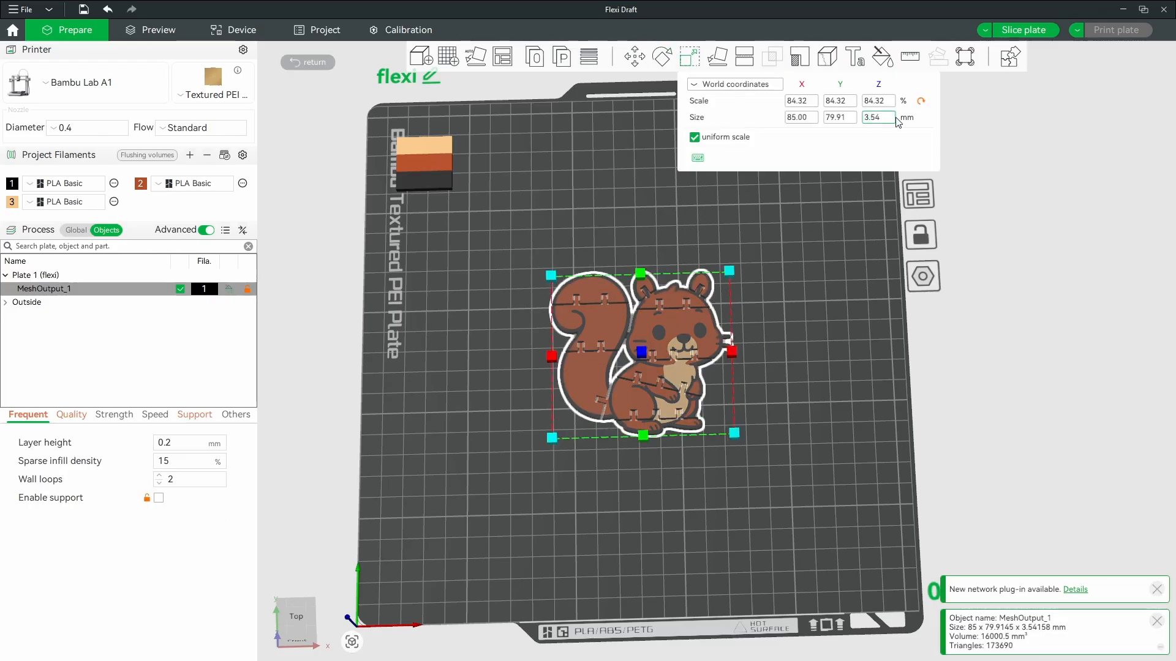
{"action": "type", "text": "3"}
{"action": "key", "text": "Return"}
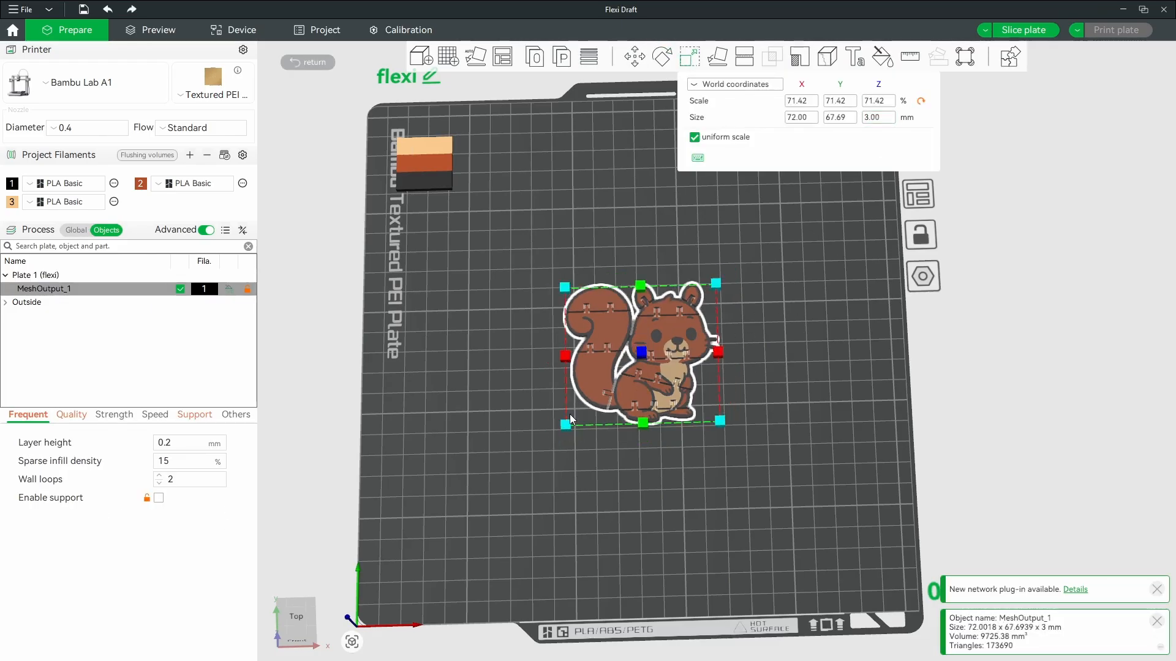
- Undo the last change, then replace the 3.54 height with 3 mm
{"action": "left_click", "coordinate": [783, 249]}
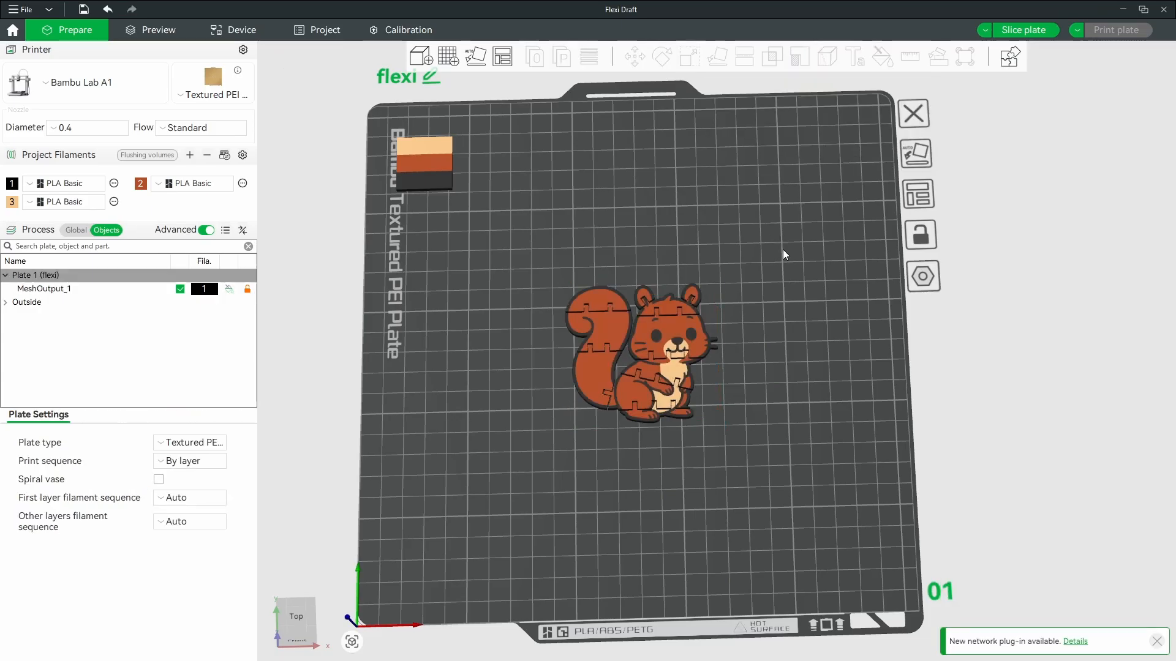
{"action": "key", "text": "ctrl+z"}
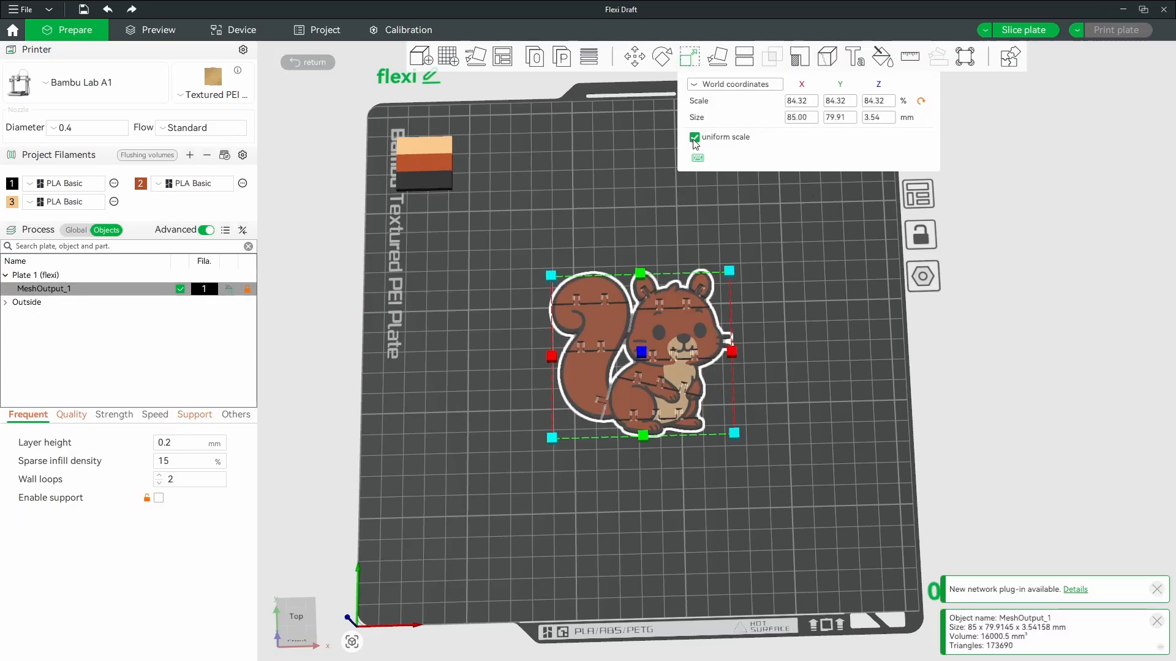
{"action": "left_click", "coordinate": [876, 122]}
{"action": "left_click_drag", "start_coordinate": [869, 117], "coordinate": [881, 122]}
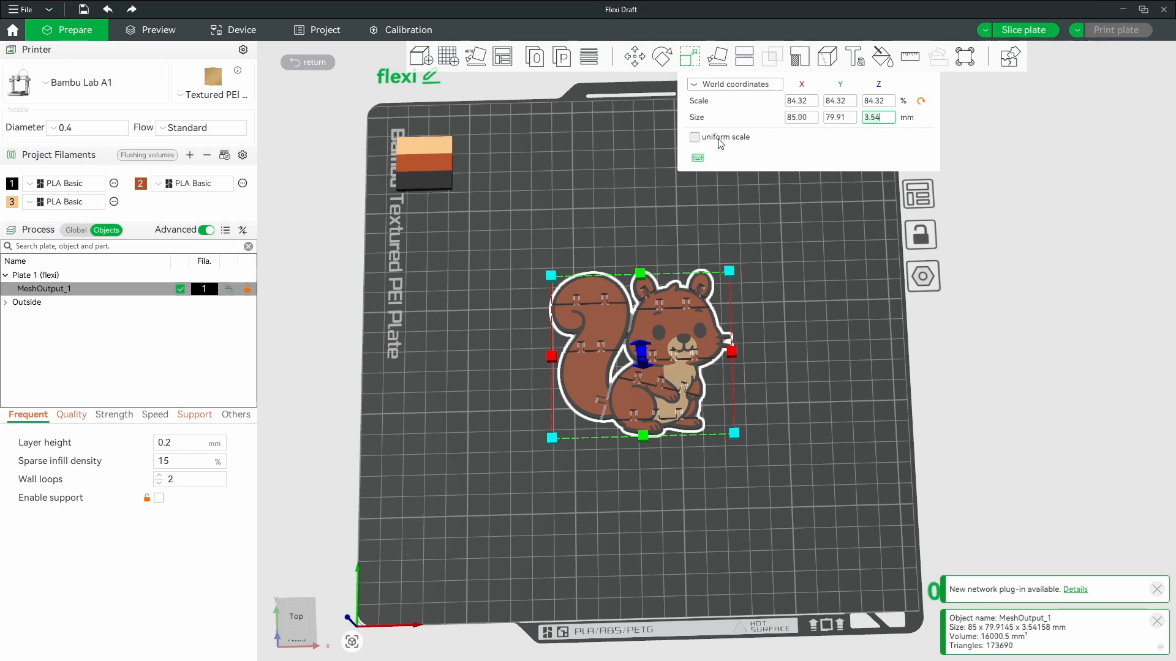
{"action": "type", "text": "3"}
{"action": "key", "text": "Return"}
{"action": "left_click", "coordinate": [821, 327]}
{"action": "left_click_drag", "start_coordinate": [823, 333], "coordinate": [740, 367]}
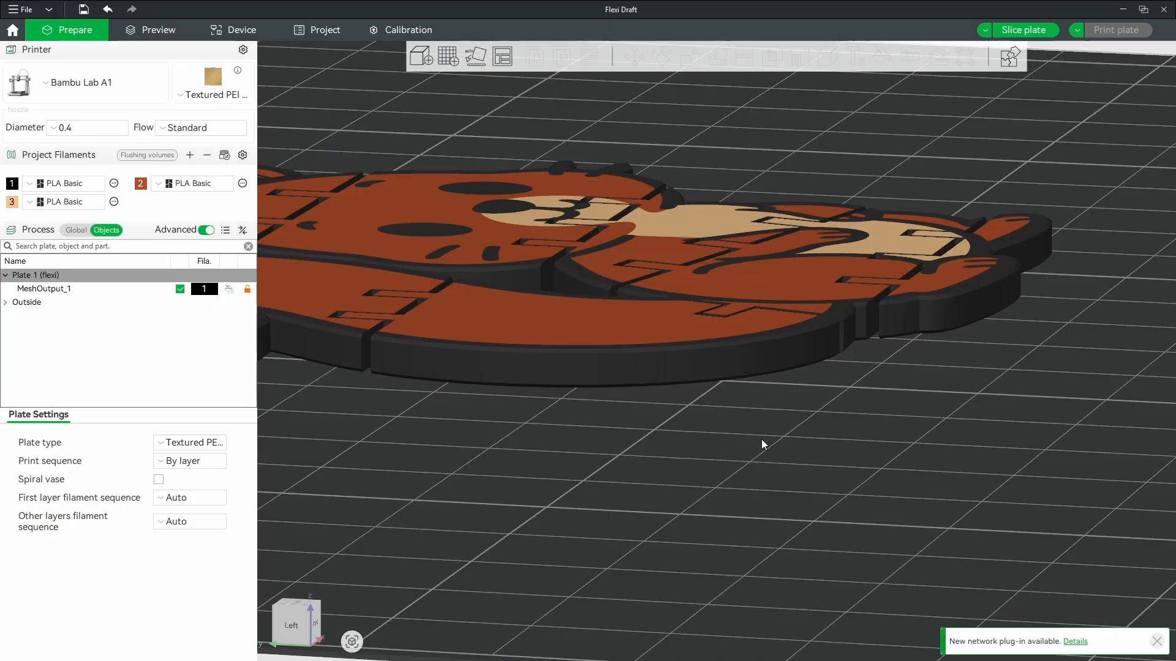
{"action": "left_click_drag", "start_coordinate": [762, 439], "coordinate": [777, 373]}
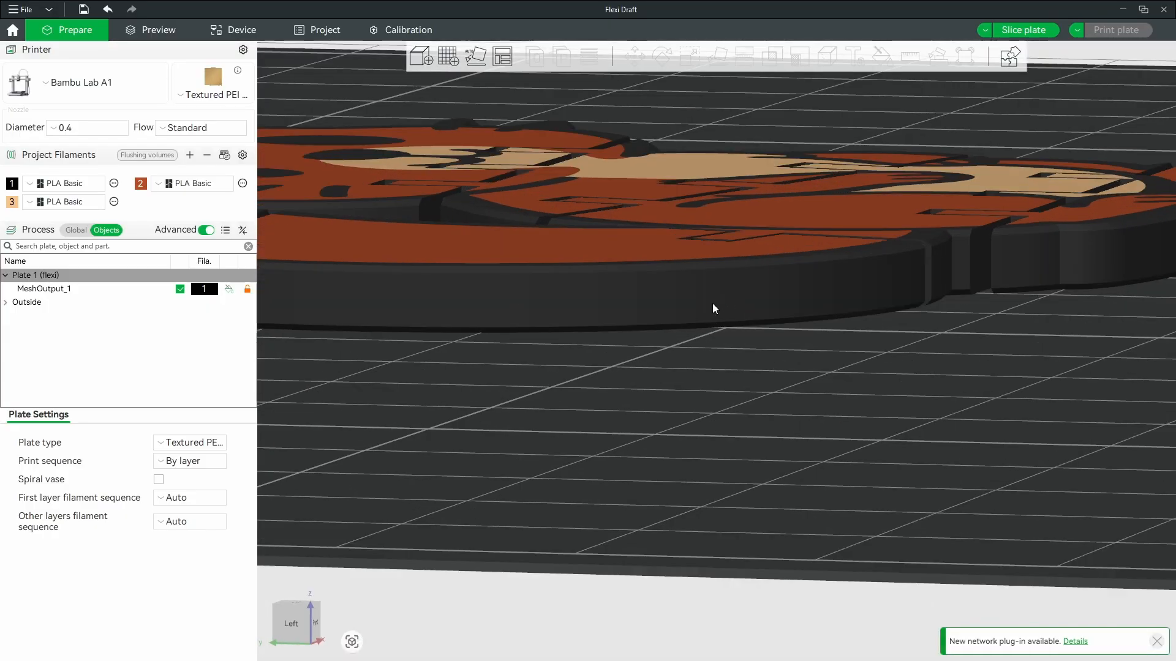
{"action": "left_click_drag", "start_coordinate": [769, 446], "coordinate": [769, 430]}
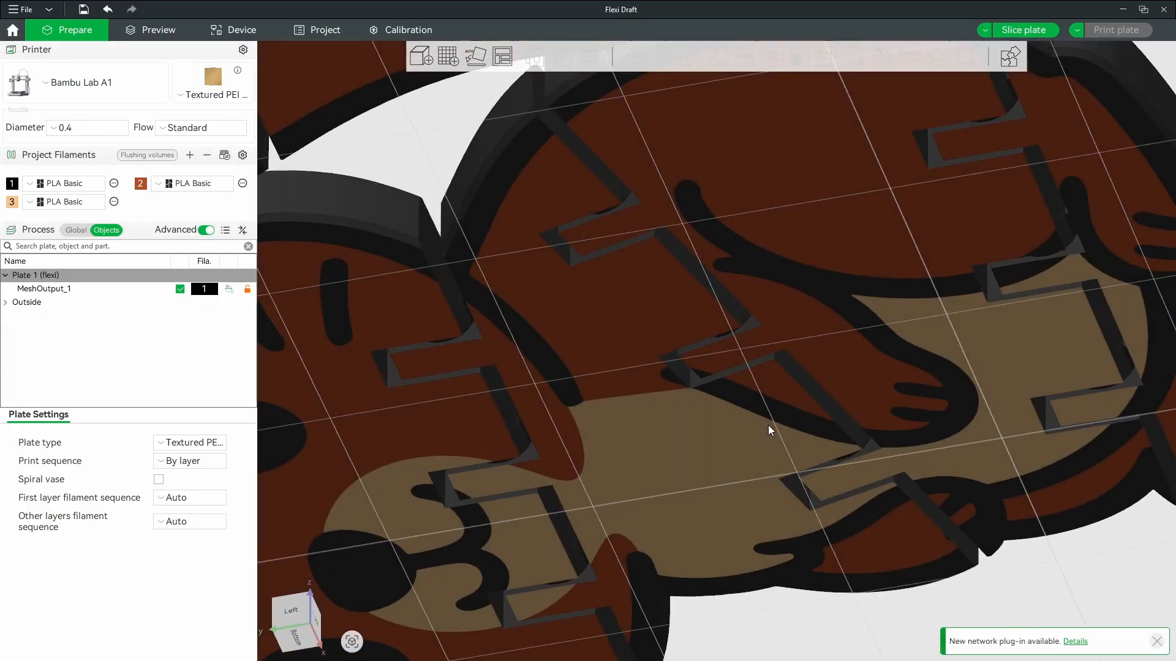
{"action": "scroll", "coordinate": [818, 237], "scroll_direction": "down", "scroll_amount": 5}
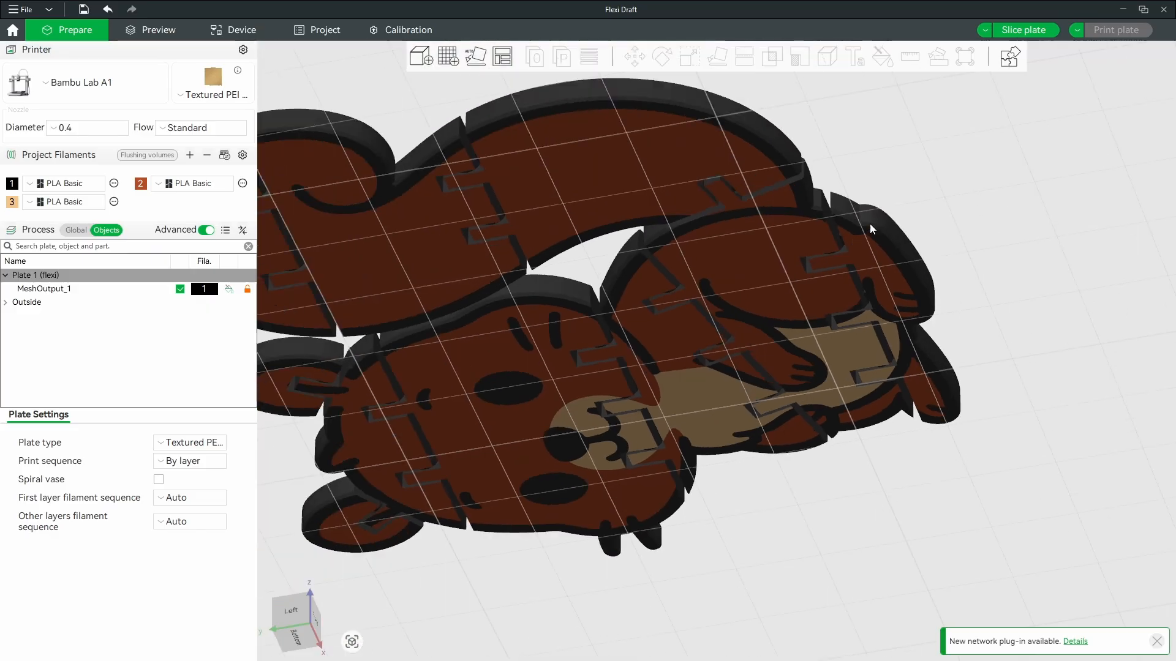
{"action": "left_click_drag", "start_coordinate": [869, 222], "coordinate": [599, 371]}
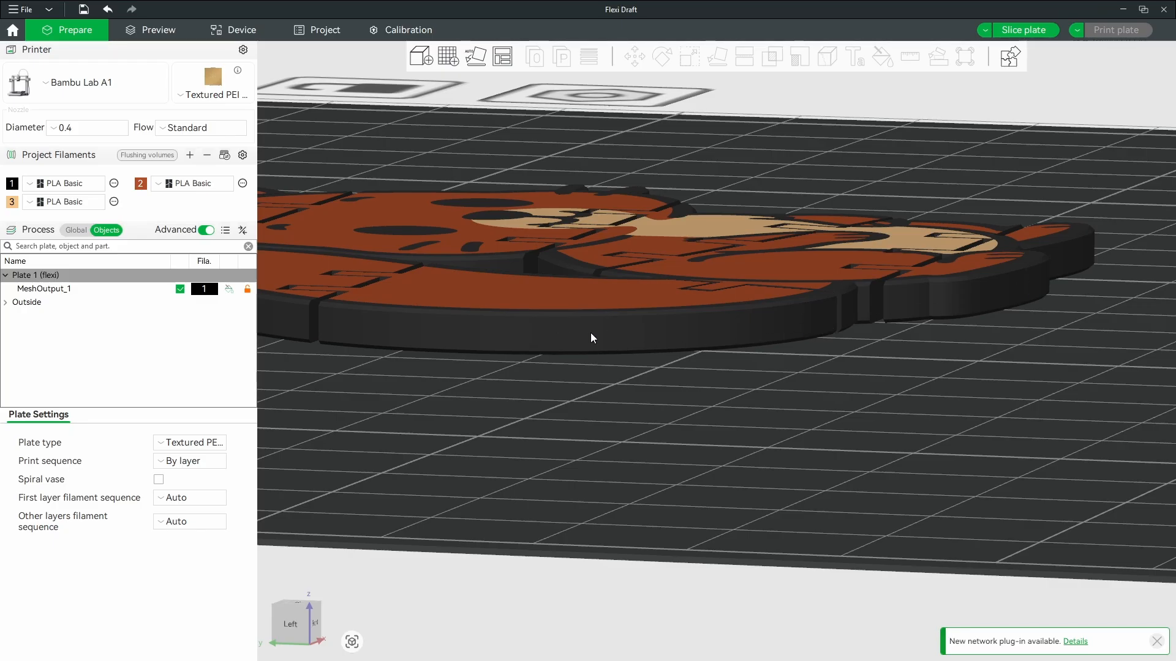
{"action": "right_click_drag", "start_coordinate": [616, 332], "coordinate": [679, 332]}
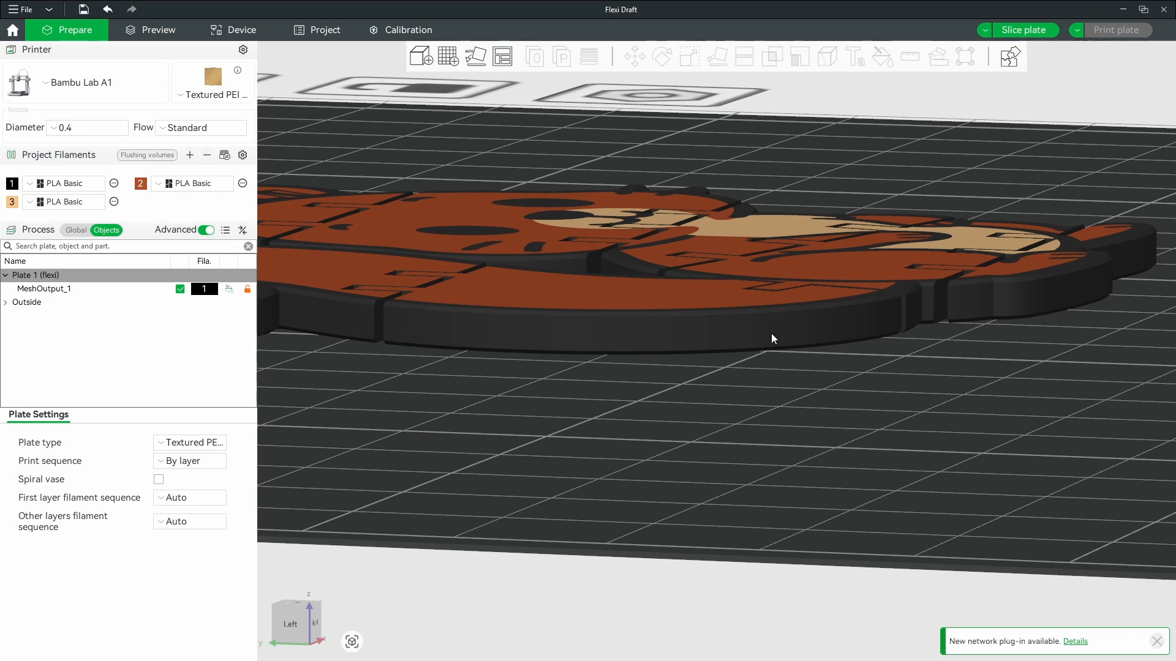
{"action": "right_click_drag", "start_coordinate": [862, 375], "coordinate": [739, 450]}
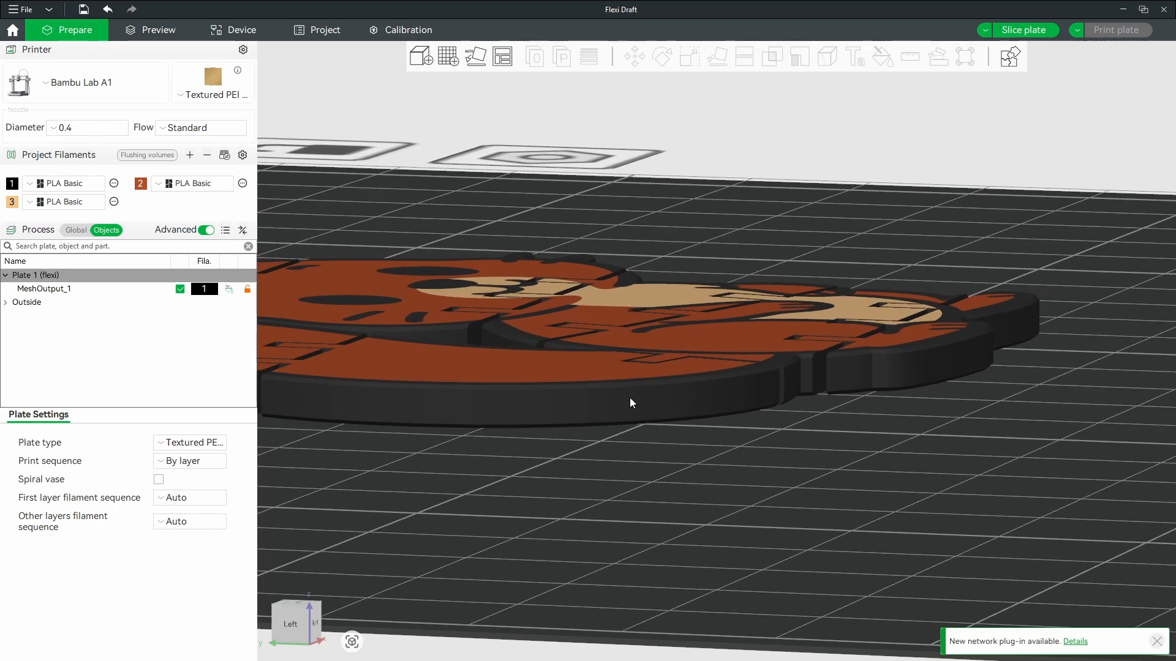
{"action": "left_click_drag", "start_coordinate": [960, 409], "coordinate": [950, 420]}
{"action": "scroll", "coordinate": [948, 421], "scroll_direction": "up", "scroll_amount": 3}
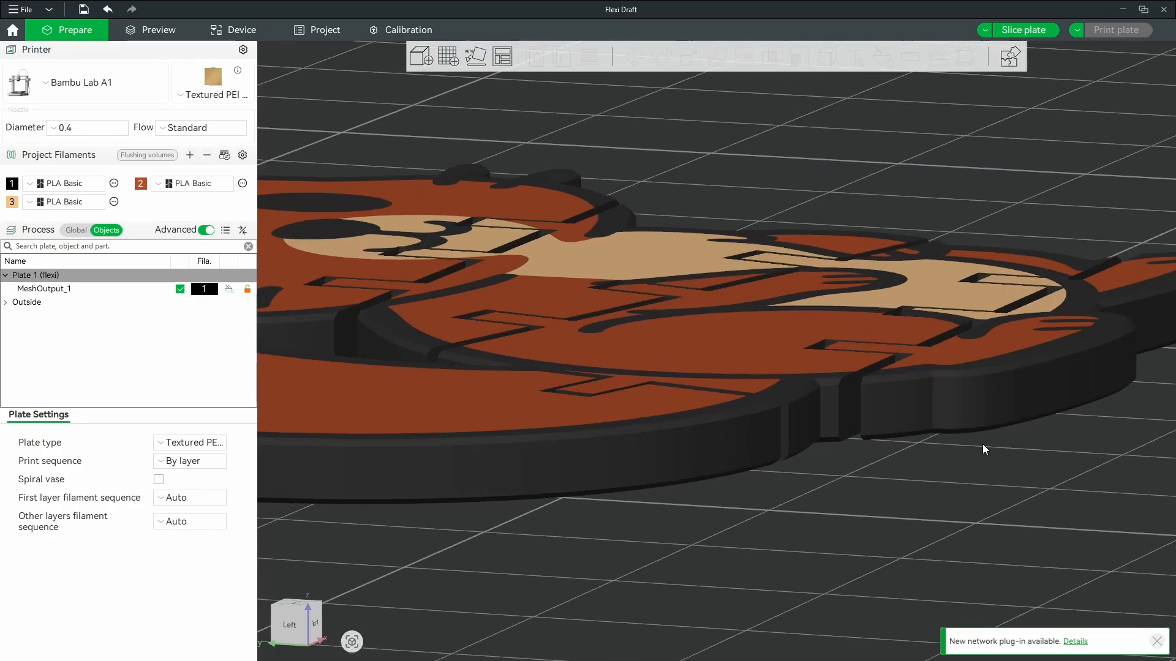
{"action": "right_click_drag", "start_coordinate": [982, 443], "coordinate": [623, 499]}
{"action": "left_click_drag", "start_coordinate": [765, 475], "coordinate": [792, 458]}
{"action": "scroll", "coordinate": [825, 355], "scroll_direction": "up", "scroll_amount": 9}
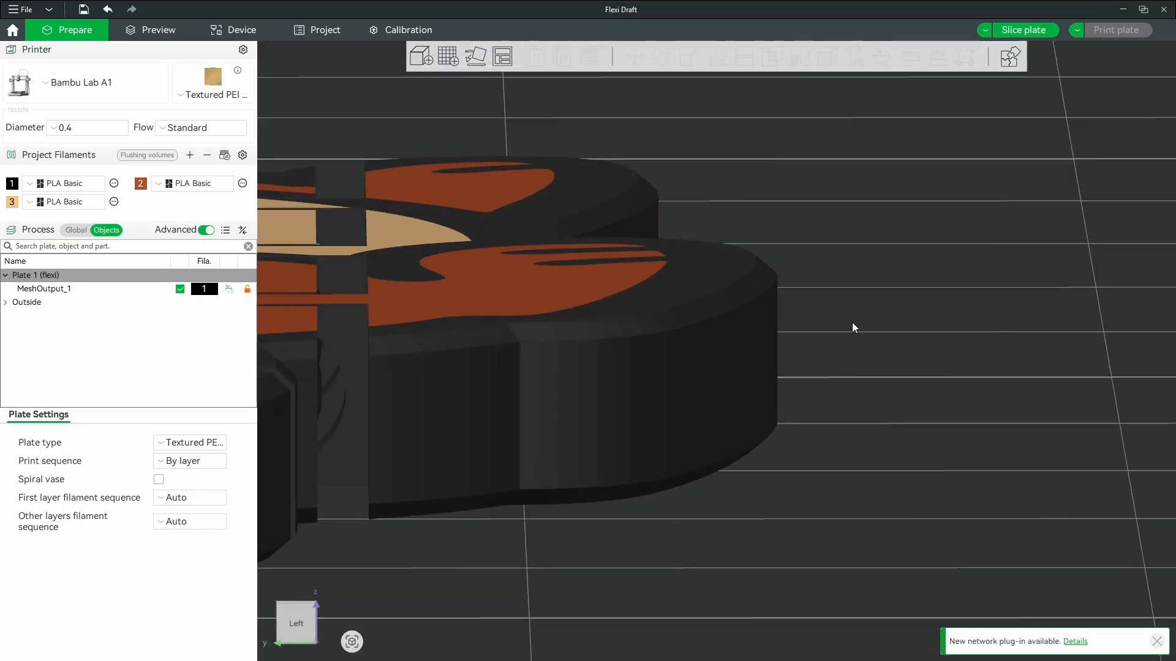
{"action": "right_click_drag", "start_coordinate": [858, 325], "coordinate": [787, 410]}
{"action": "left_click_drag", "start_coordinate": [787, 410], "coordinate": [665, 343]}
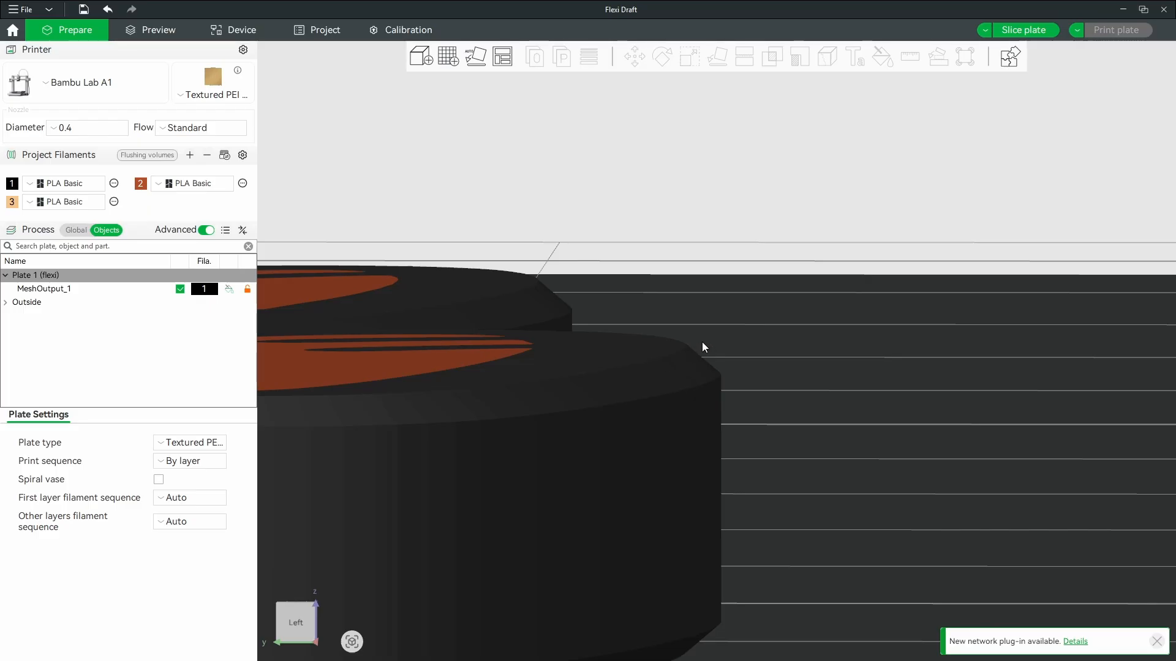
{"action": "left_click_drag", "start_coordinate": [706, 344], "coordinate": [753, 469]}
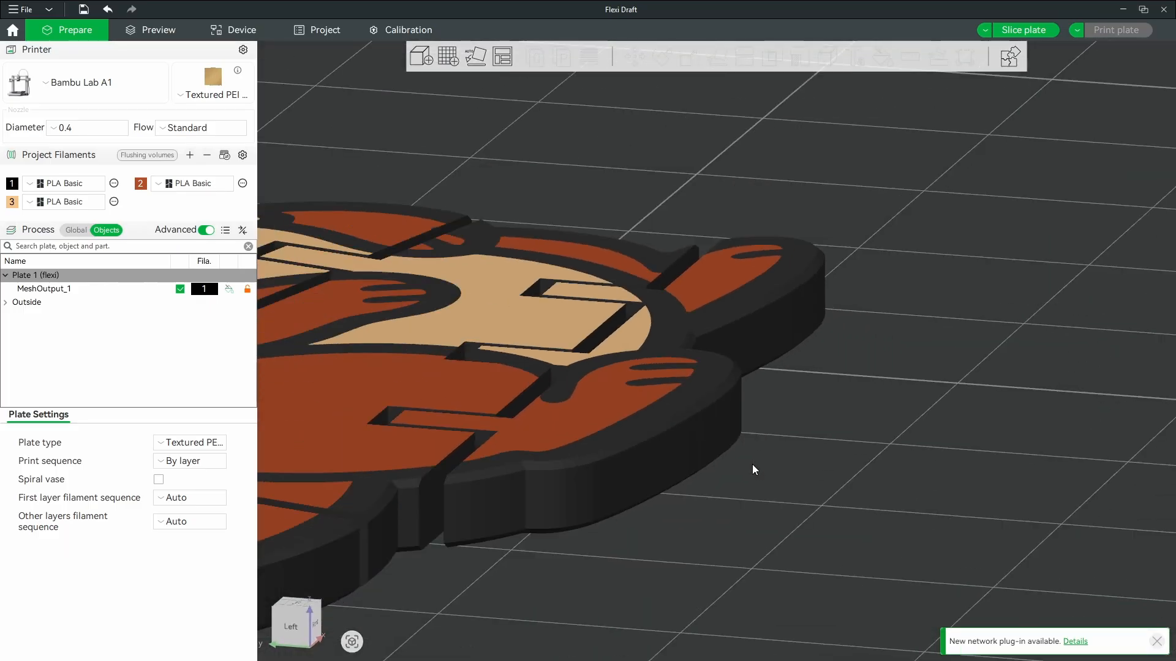
{"action": "scroll", "coordinate": [752, 464], "scroll_direction": "down", "scroll_amount": 7}
{"action": "left_click_drag", "start_coordinate": [809, 436], "coordinate": [770, 480]}
{"action": "scroll", "coordinate": [770, 479], "scroll_direction": "down", "scroll_amount": 2}
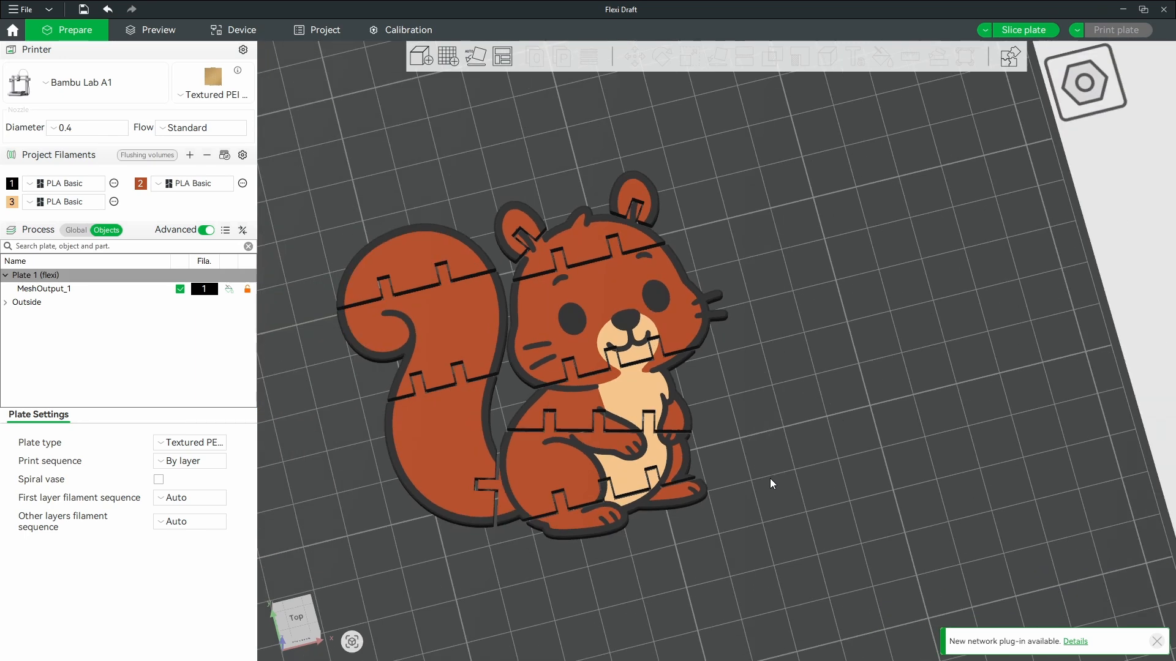
{"action": "scroll", "coordinate": [766, 483], "scroll_direction": "down", "scroll_amount": 5}
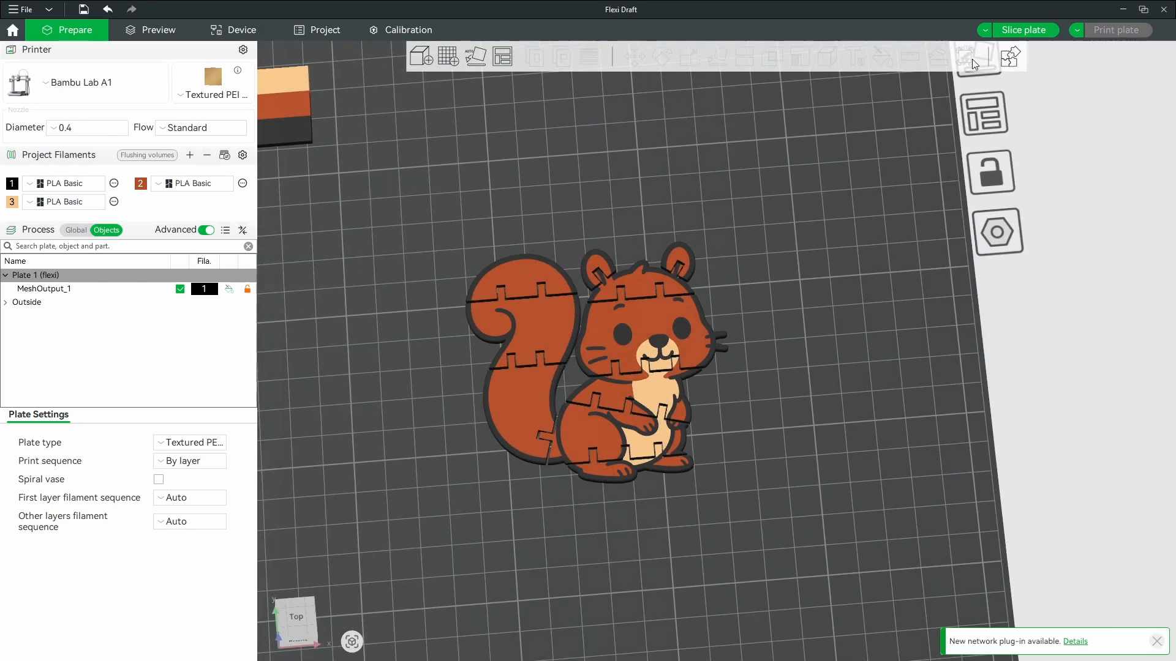
- Slice the plate and set the preview colour scheme to Filament
{"action": "left_click", "coordinate": [1019, 31]}
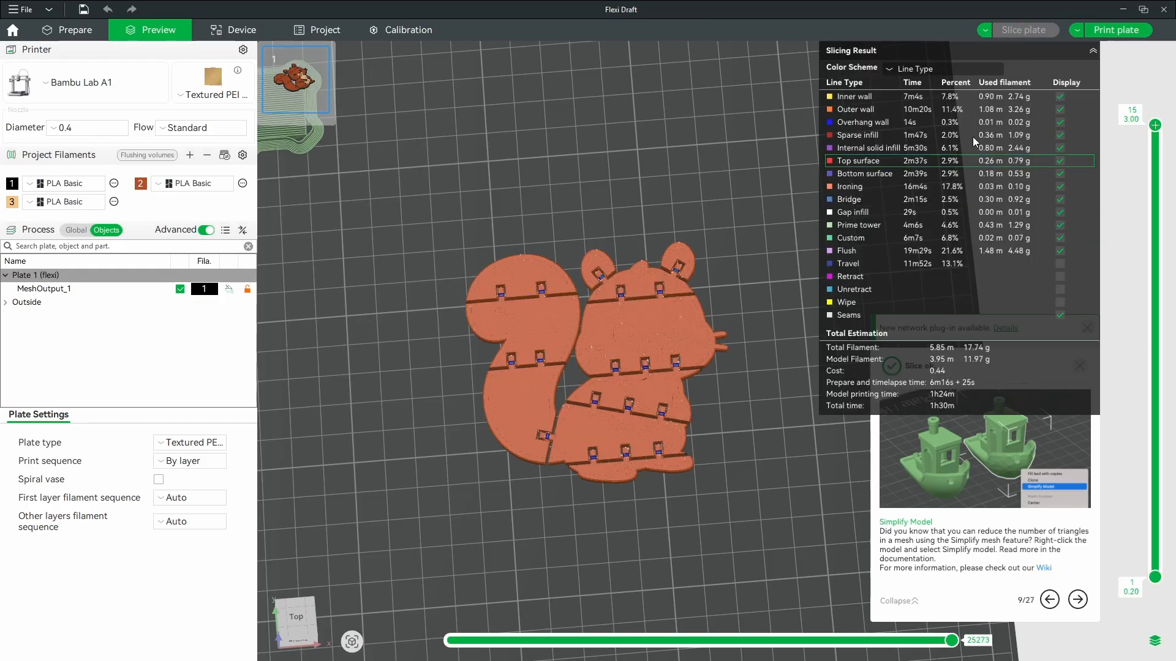
{"action": "left_click", "coordinate": [943, 68]}
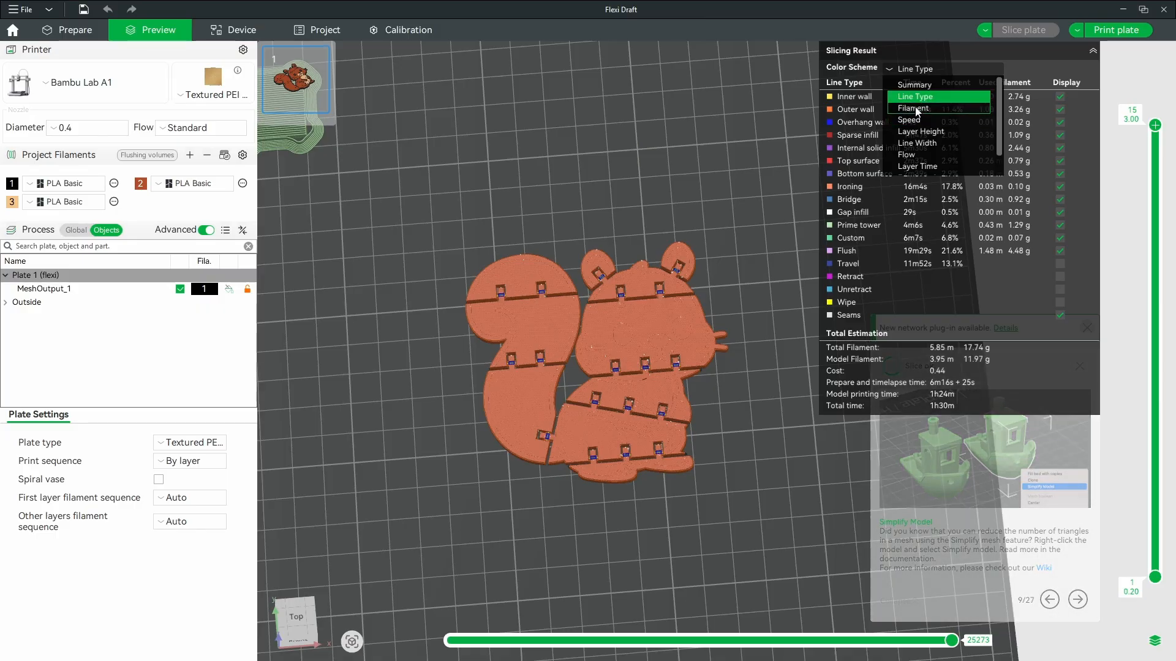
{"action": "left_click", "coordinate": [917, 70]}
{"action": "left_click", "coordinate": [912, 69]}
{"action": "left_click", "coordinate": [913, 102]}
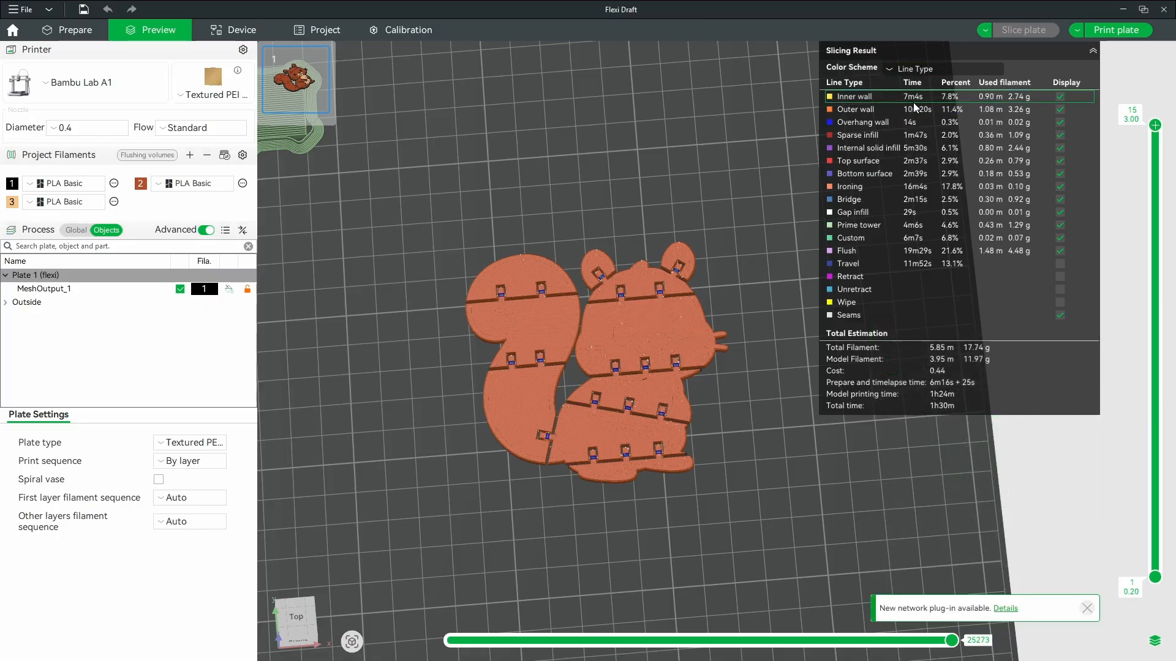
{"action": "left_click", "coordinate": [916, 69]}
{"action": "left_click", "coordinate": [916, 109]}
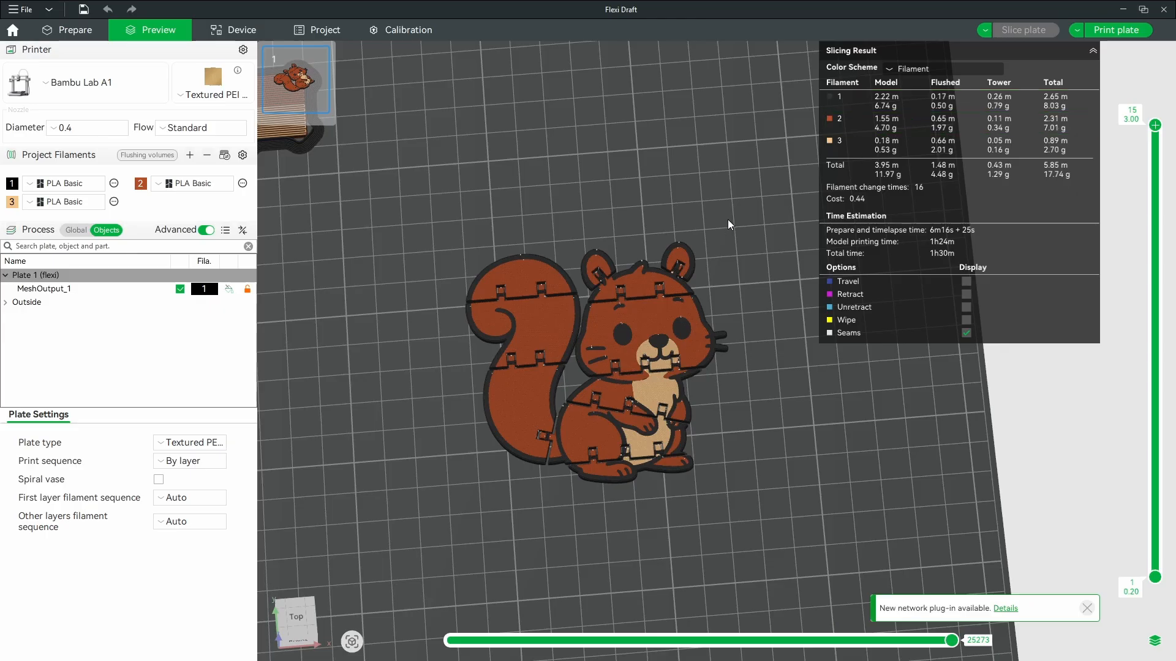
- Orbit and zoom the sliced preview to inspect the squirrel's filament colours
{"action": "left_click_drag", "start_coordinate": [728, 219], "coordinate": [744, 274]}
{"action": "left_click_drag", "start_coordinate": [939, 256], "coordinate": [744, 341]}
{"action": "scroll", "coordinate": [743, 334], "scroll_direction": "up", "scroll_amount": 8}
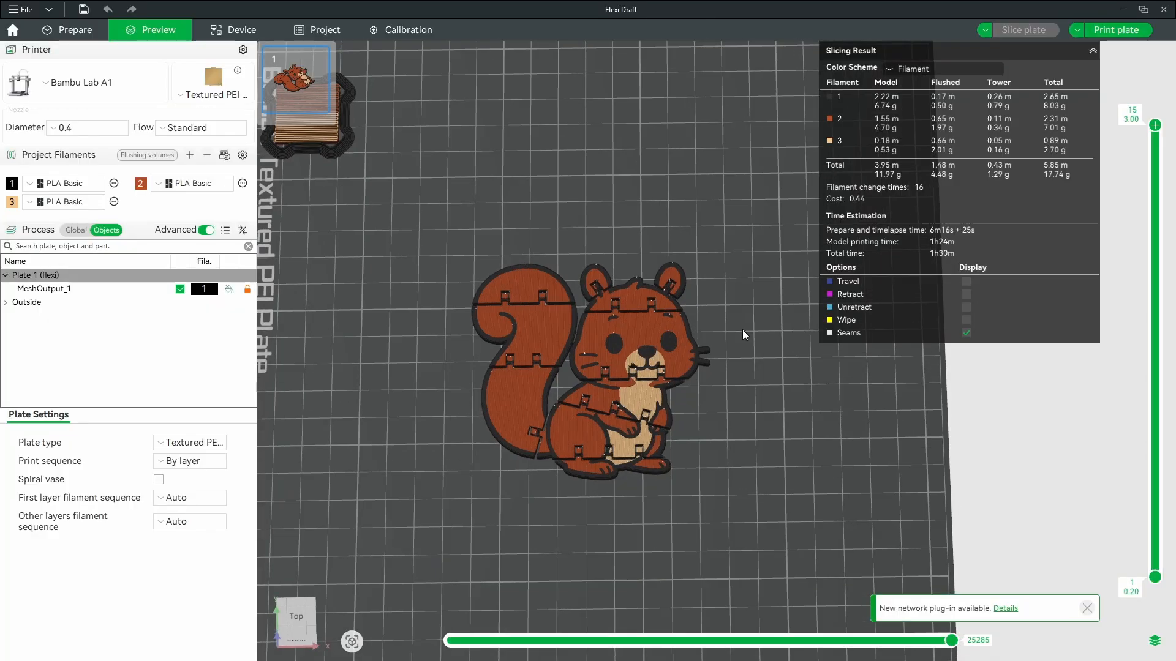
{"action": "scroll", "coordinate": [658, 240], "scroll_direction": "up", "scroll_amount": 5}
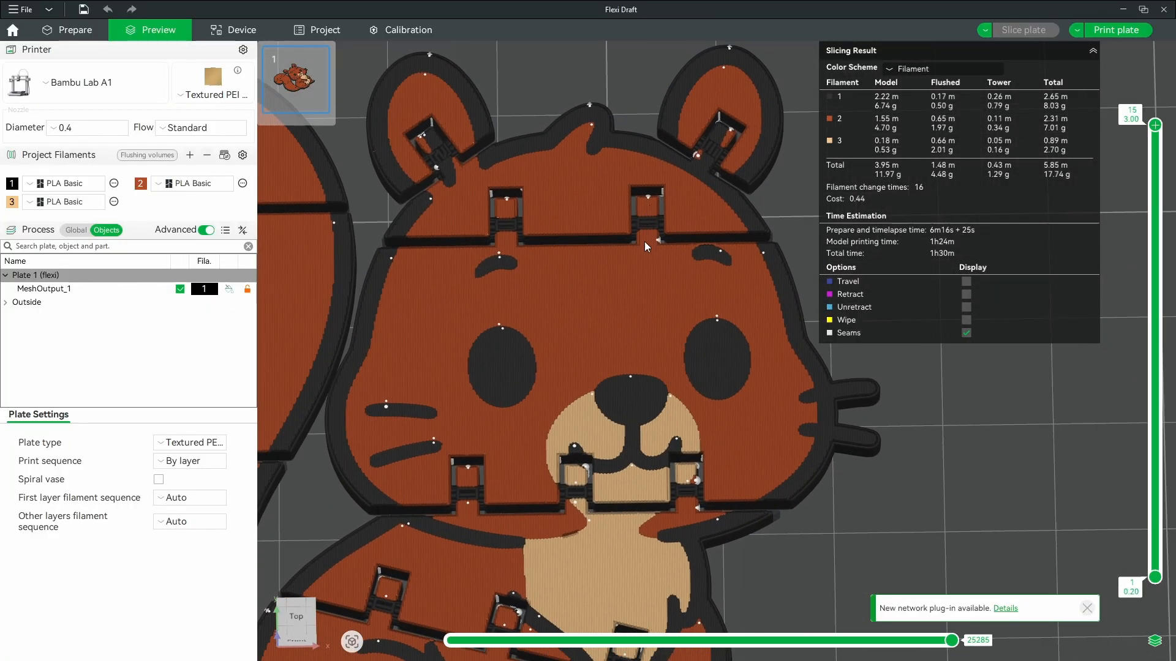
{"action": "left_click_drag", "start_coordinate": [891, 442], "coordinate": [836, 445]}
{"action": "scroll", "coordinate": [876, 456], "scroll_direction": "down", "scroll_amount": 7}
{"action": "scroll", "coordinate": [857, 440], "scroll_direction": "down", "scroll_amount": 2}
{"action": "scroll", "coordinate": [836, 444], "scroll_direction": "down", "scroll_amount": 3}
{"action": "scroll", "coordinate": [838, 442], "scroll_direction": "down", "scroll_amount": 3}
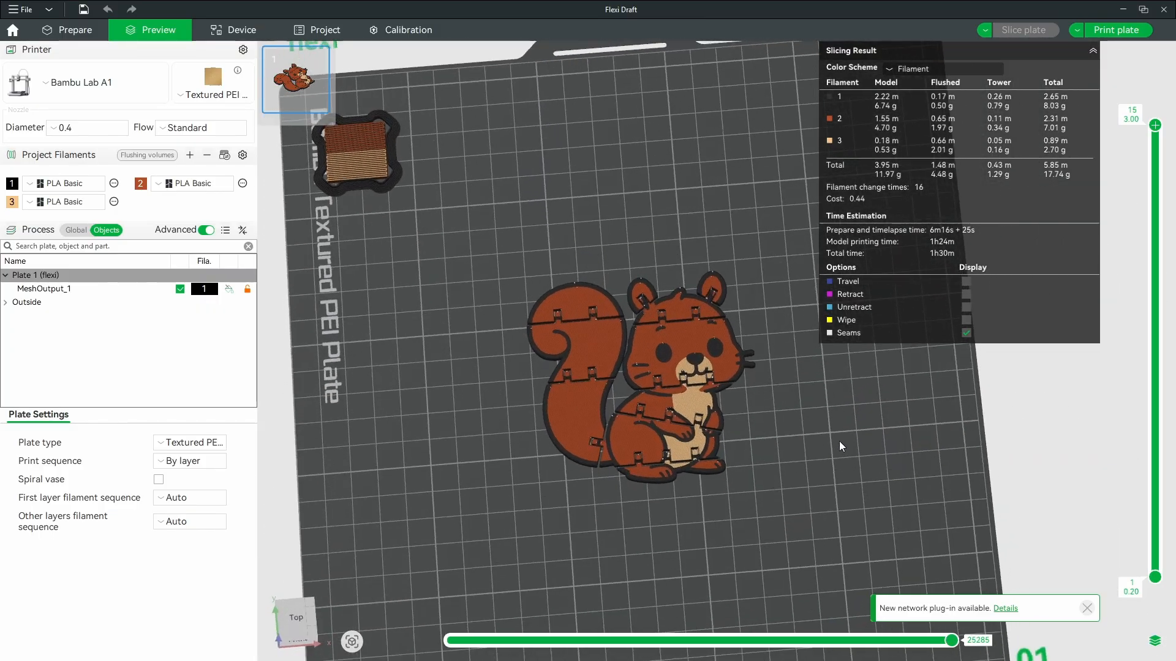